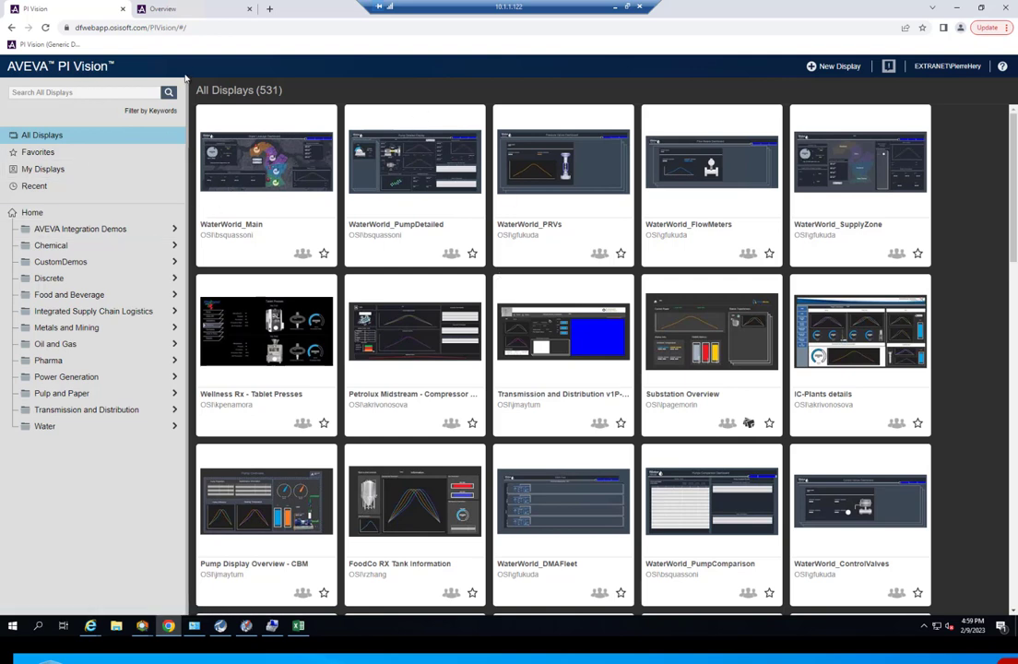
Switch to the PI Vision Administration site and examine the parts of its address: the host name, PIVision and Admin
{"action": "left_click", "coordinate": [184, 6]}
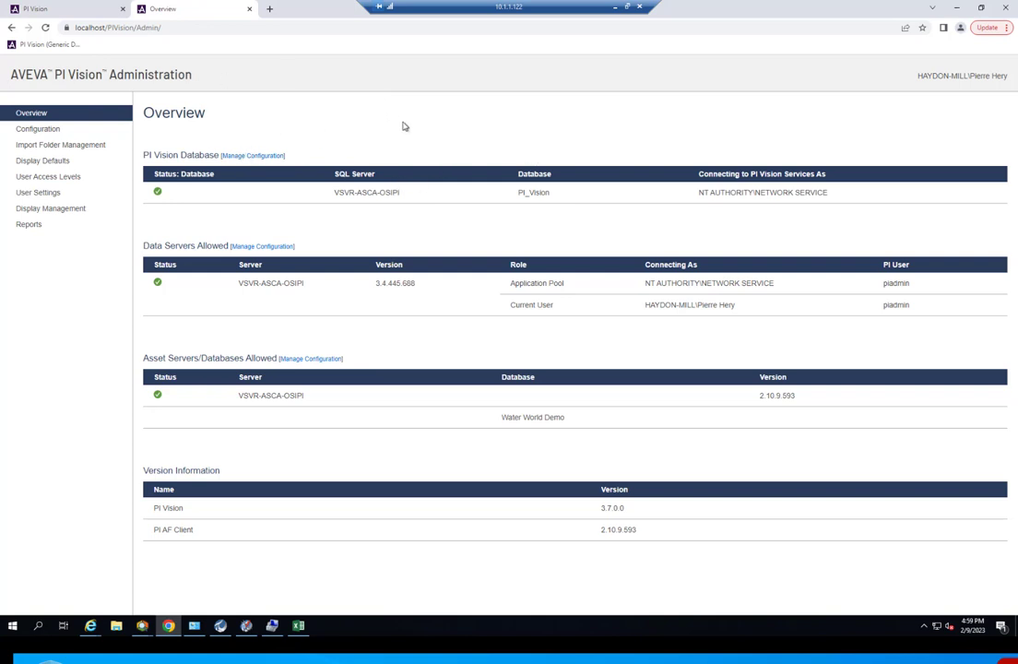
{"action": "left_click", "coordinate": [66, 7]}
{"action": "left_click", "coordinate": [184, 8]}
{"action": "left_click", "coordinate": [132, 29]}
{"action": "left_click", "coordinate": [131, 30]}
{"action": "left_click_drag", "start_coordinate": [160, 27], "coordinate": [59, 29]}
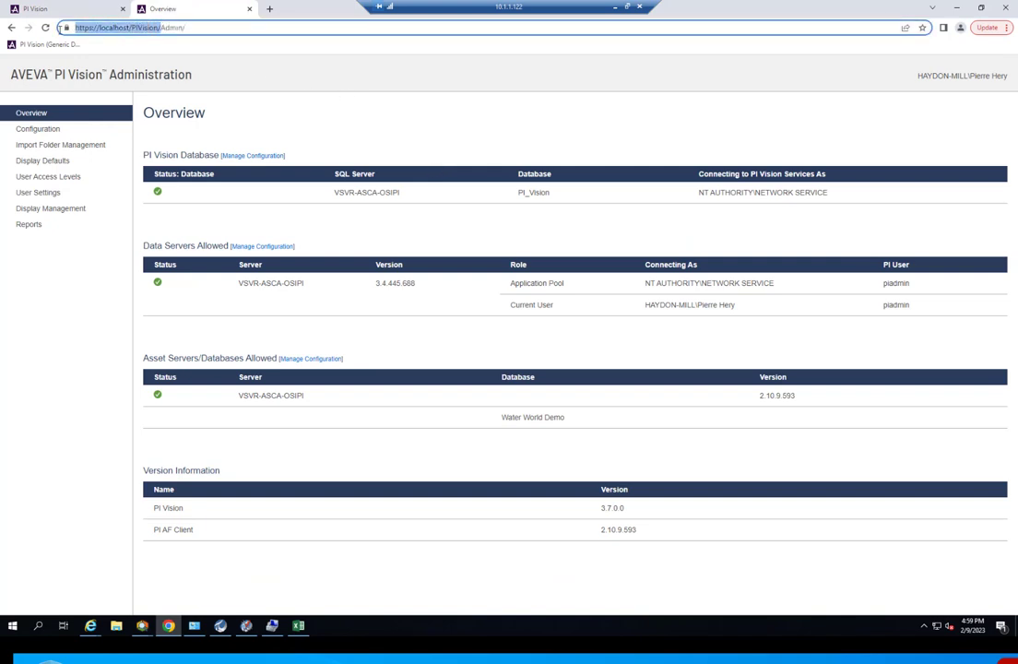
{"action": "double_click", "coordinate": [112, 28]}
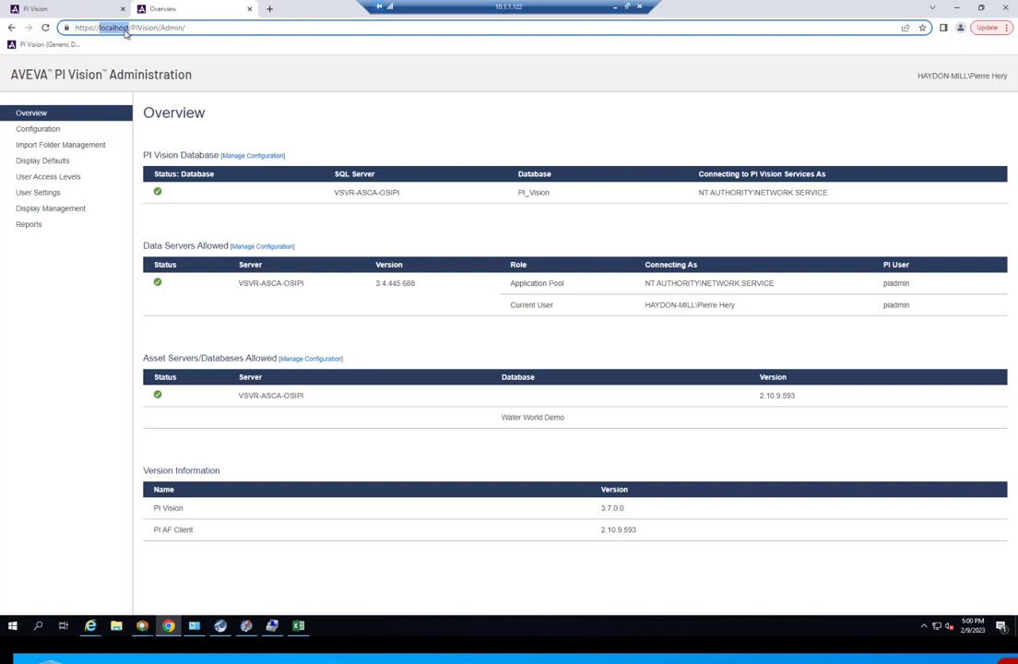
{"action": "double_click", "coordinate": [138, 28]}
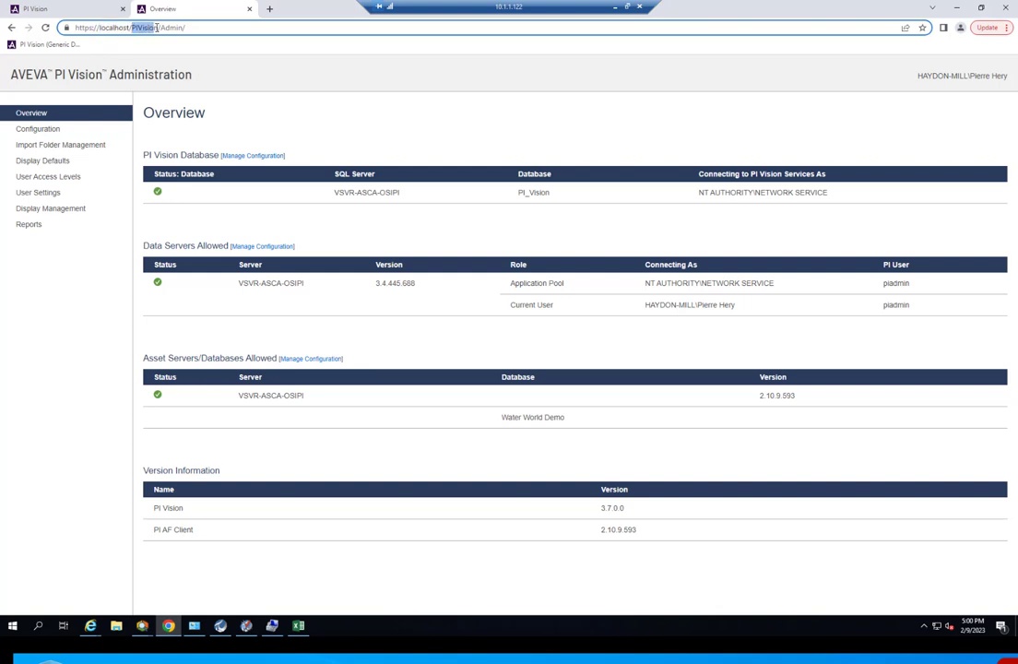
{"action": "left_click", "coordinate": [162, 28]}
{"action": "double_click", "coordinate": [164, 27]}
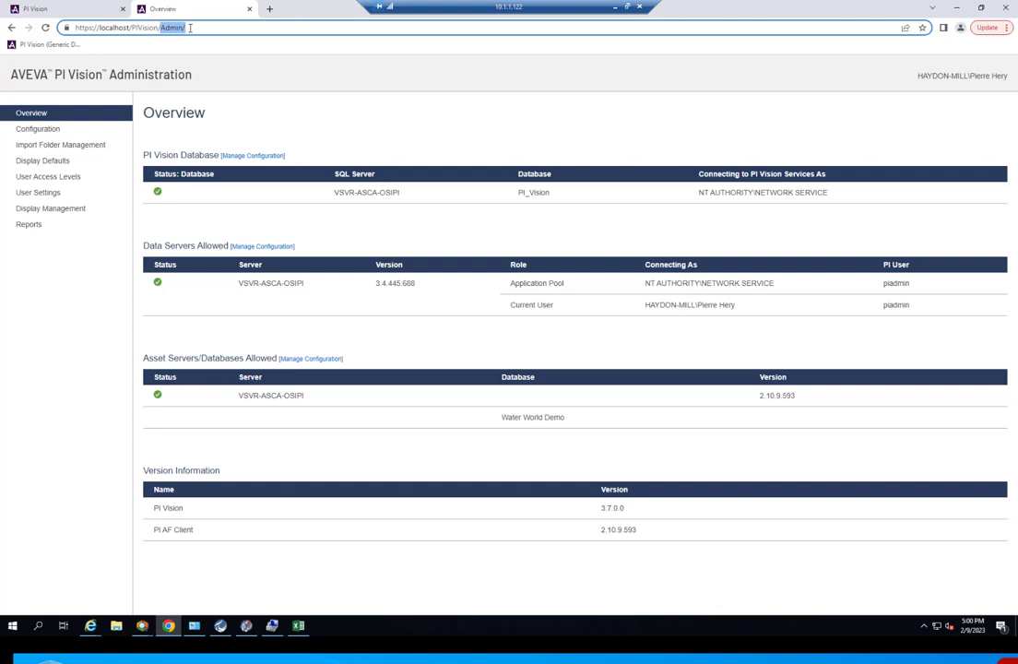
{"action": "left_click", "coordinate": [334, 77]}
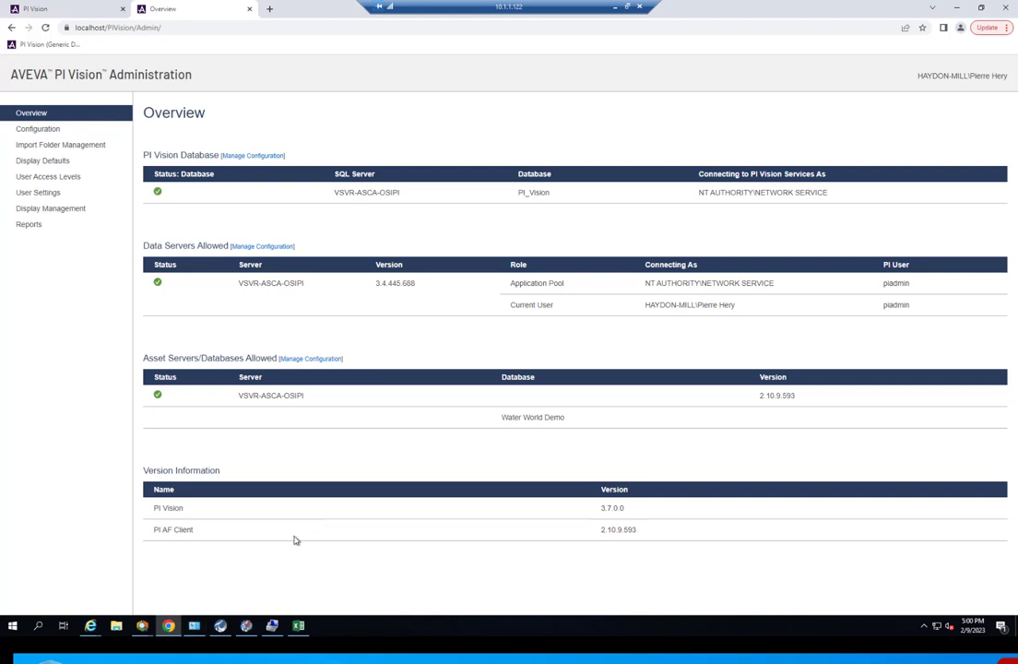
Bring up the local Groups in Computer Management and examine the PI Vision Admins, PI Vision Users and PI Vision Utility Users groups
{"action": "left_click", "coordinate": [272, 625]}
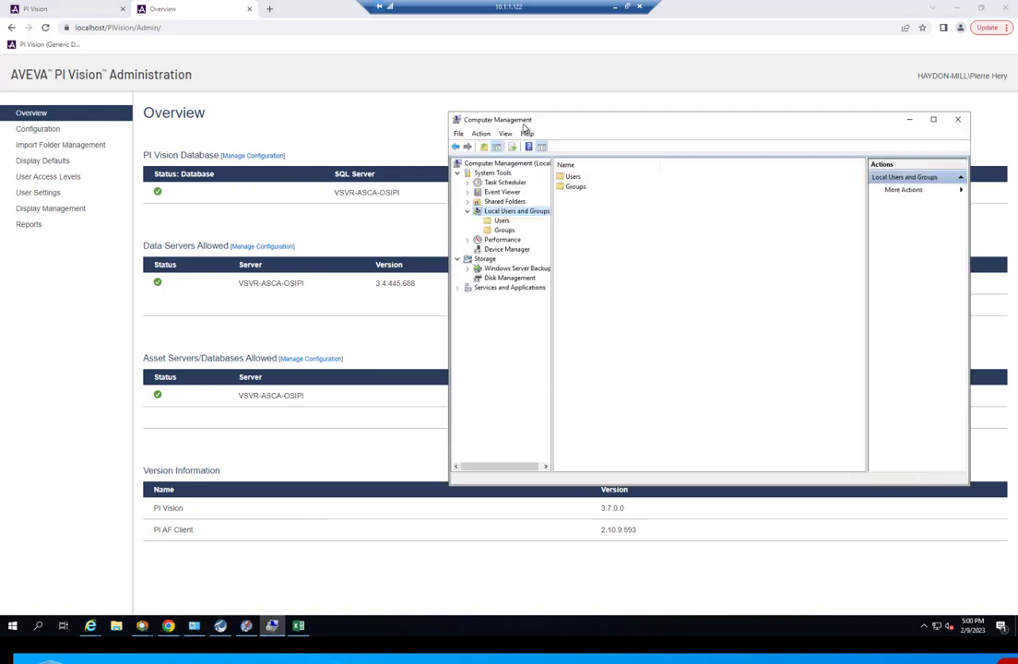
{"action": "left_click_drag", "start_coordinate": [529, 130], "coordinate": [423, 131]}
{"action": "left_click", "coordinate": [405, 225]}
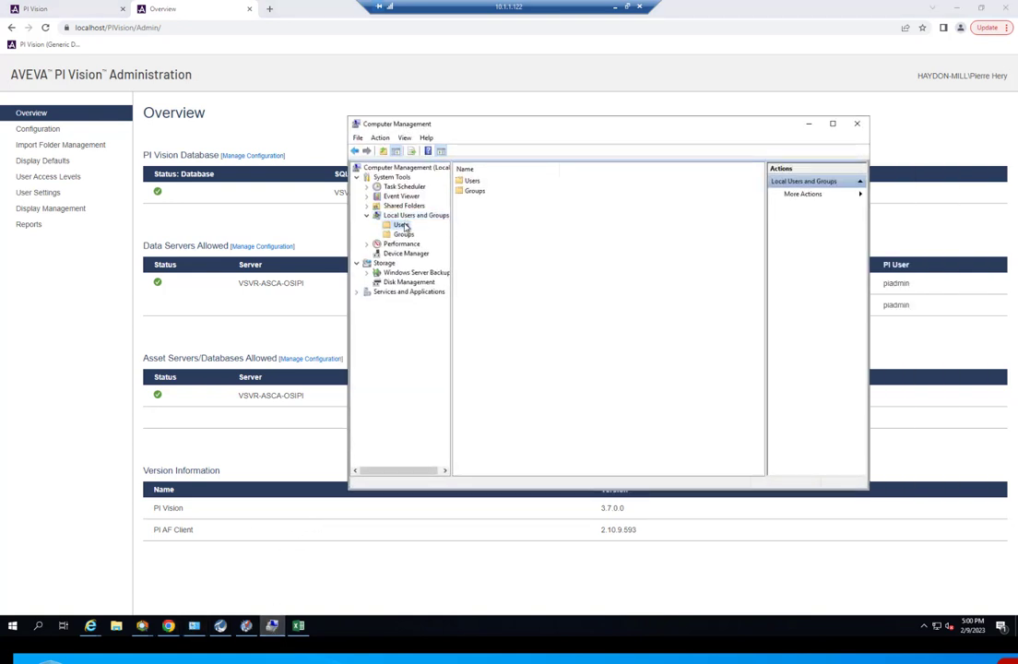
{"action": "left_click", "coordinate": [404, 235]}
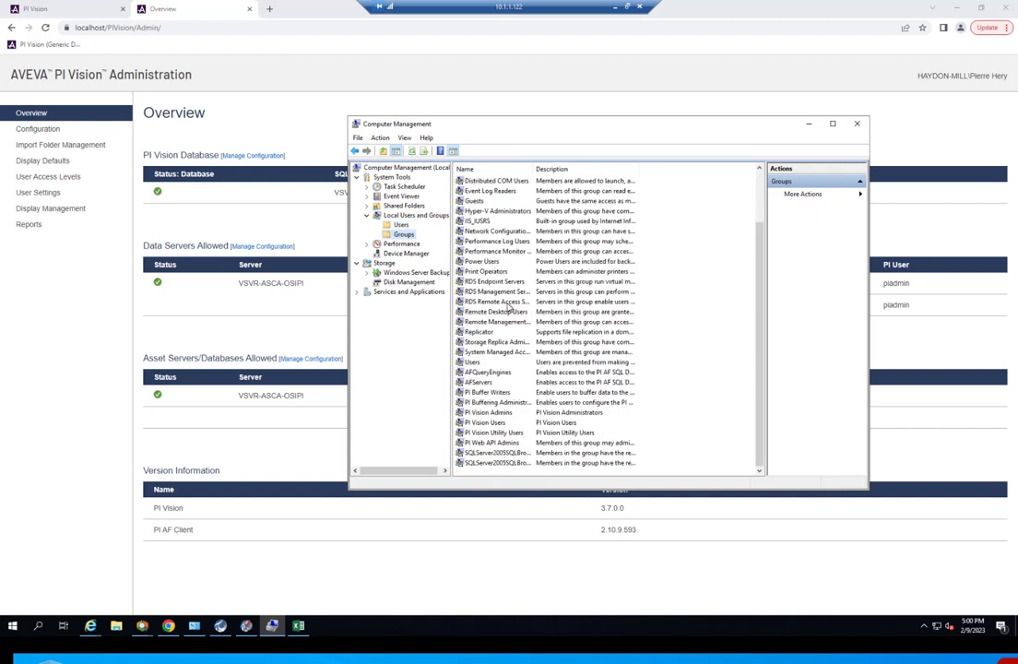
{"action": "left_click", "coordinate": [493, 413]}
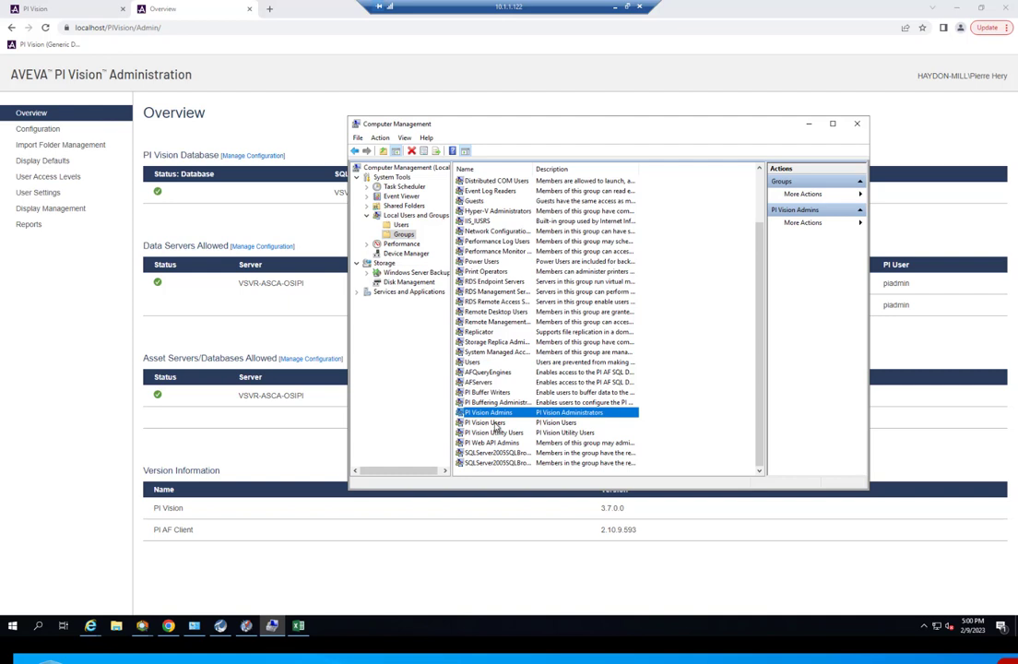
{"action": "left_click", "coordinate": [496, 423]}
{"action": "left_click", "coordinate": [496, 433]}
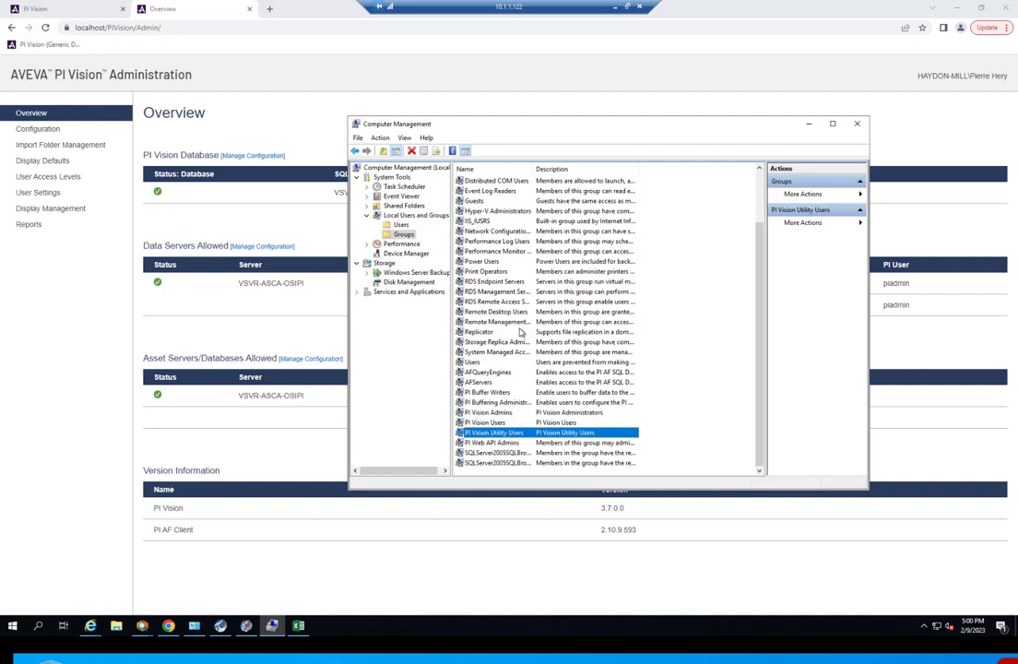
{"action": "left_click", "coordinate": [492, 404]}
{"action": "left_click", "coordinate": [489, 413]}
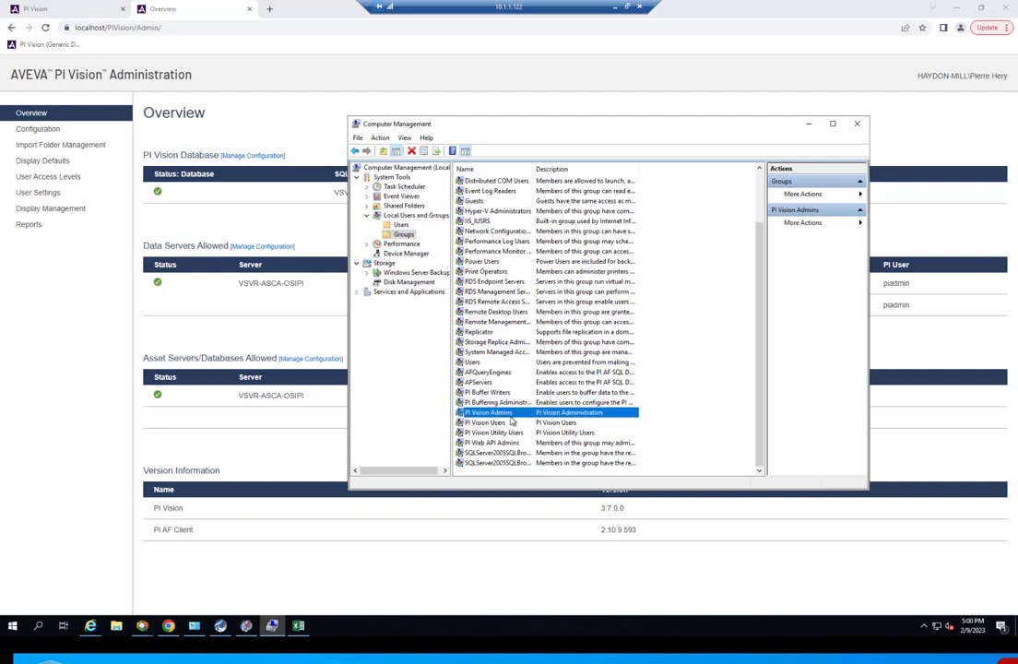
{"action": "left_click", "coordinate": [509, 414]}
{"action": "key", "text": "Escape"}
{"action": "left_click", "coordinate": [229, 96]}
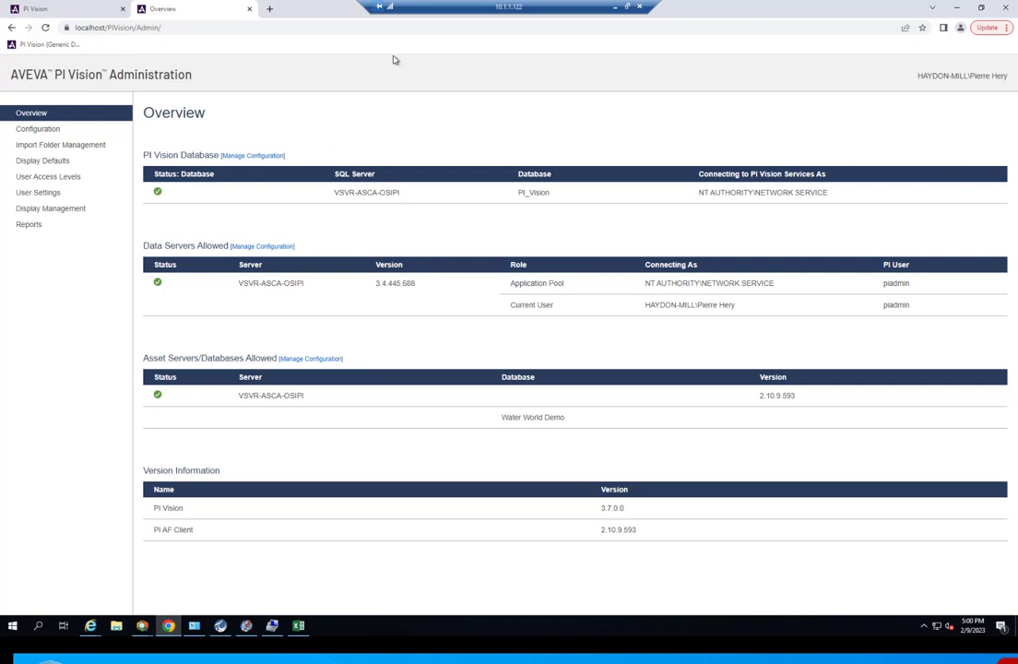
Look at the PI Vision Admins group in Computer Management again and return to the administration site
{"action": "left_click", "coordinate": [272, 625]}
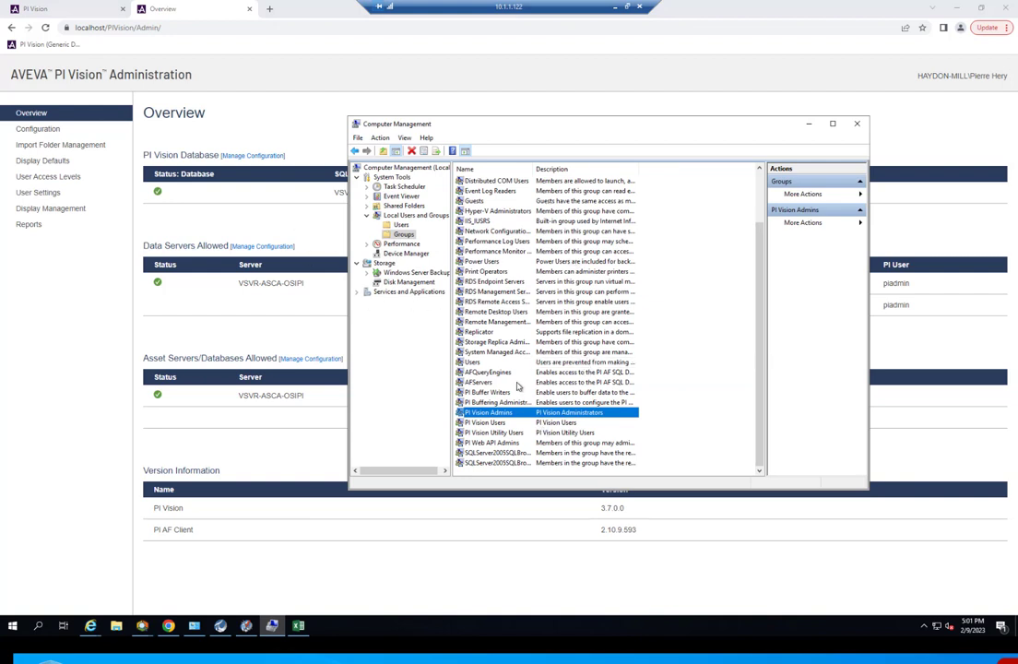
{"action": "left_click", "coordinate": [503, 415]}
{"action": "key", "text": "Escape"}
{"action": "left_click", "coordinate": [267, 319]}
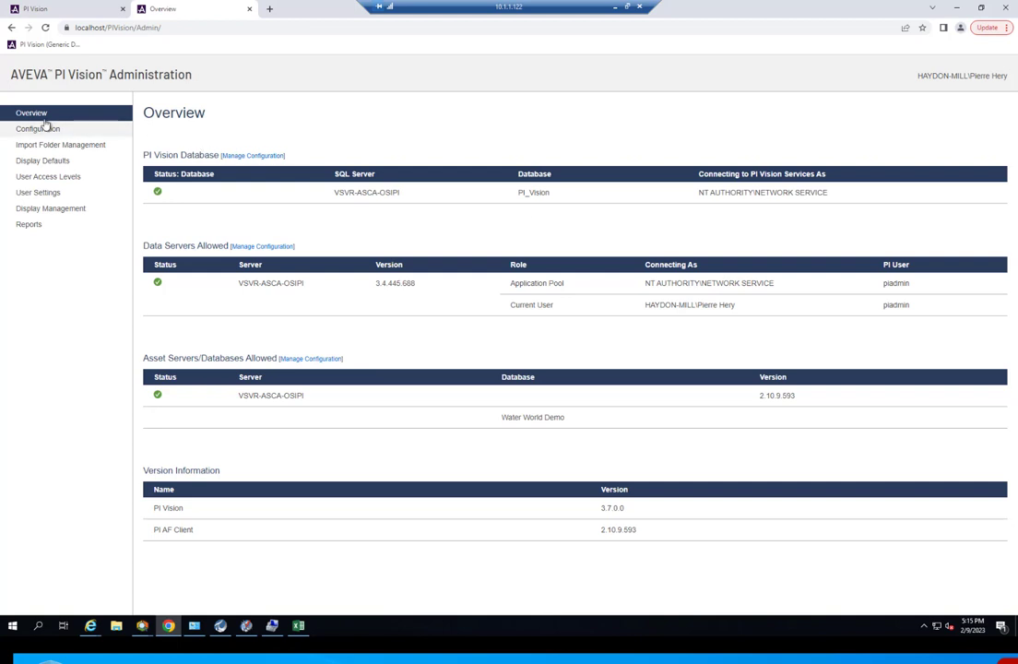
Review the overview's PI Vision Database, Data Servers Allowed, Asset Servers/Databases Allowed and Version Information sections
{"action": "left_click_drag", "start_coordinate": [145, 112], "coordinate": [358, 120]}
{"action": "left_click", "coordinate": [362, 121]}
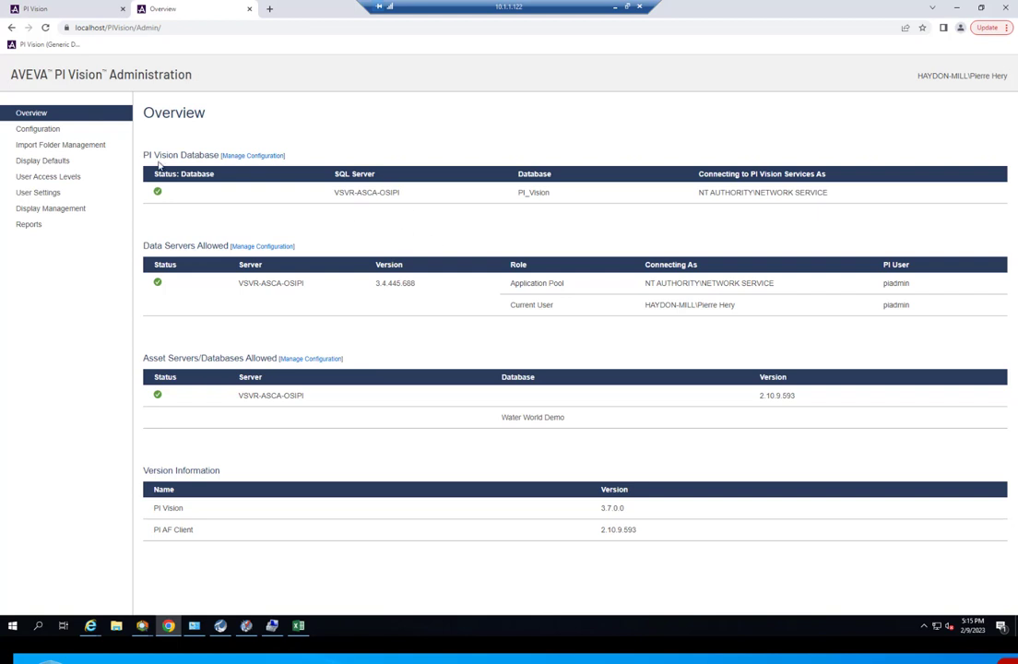
{"action": "left_click_drag", "start_coordinate": [147, 157], "coordinate": [219, 156]}
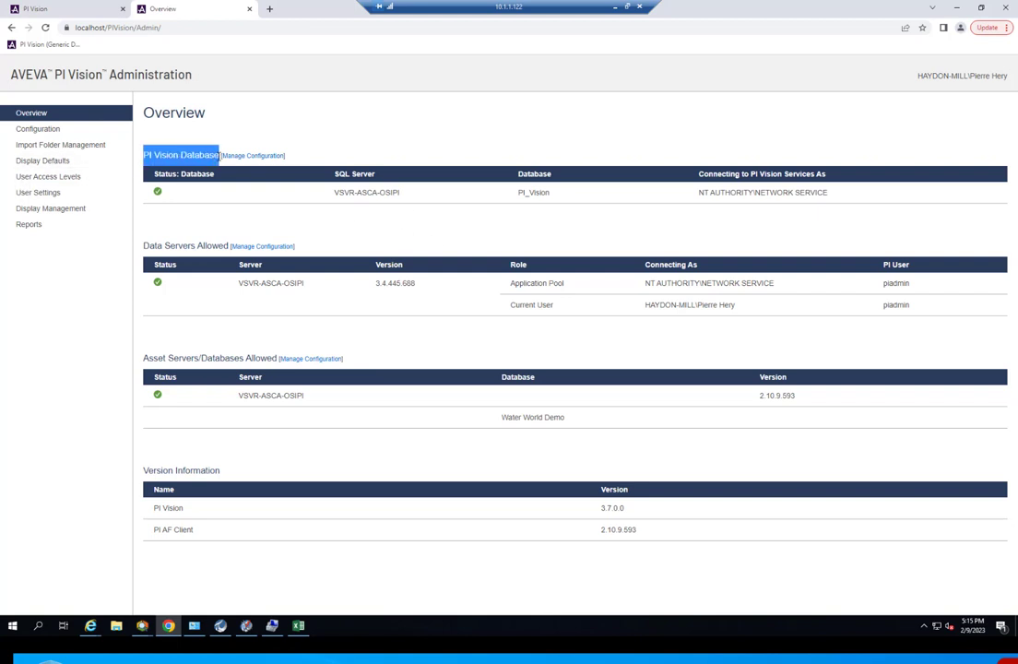
{"action": "left_click", "coordinate": [296, 230]}
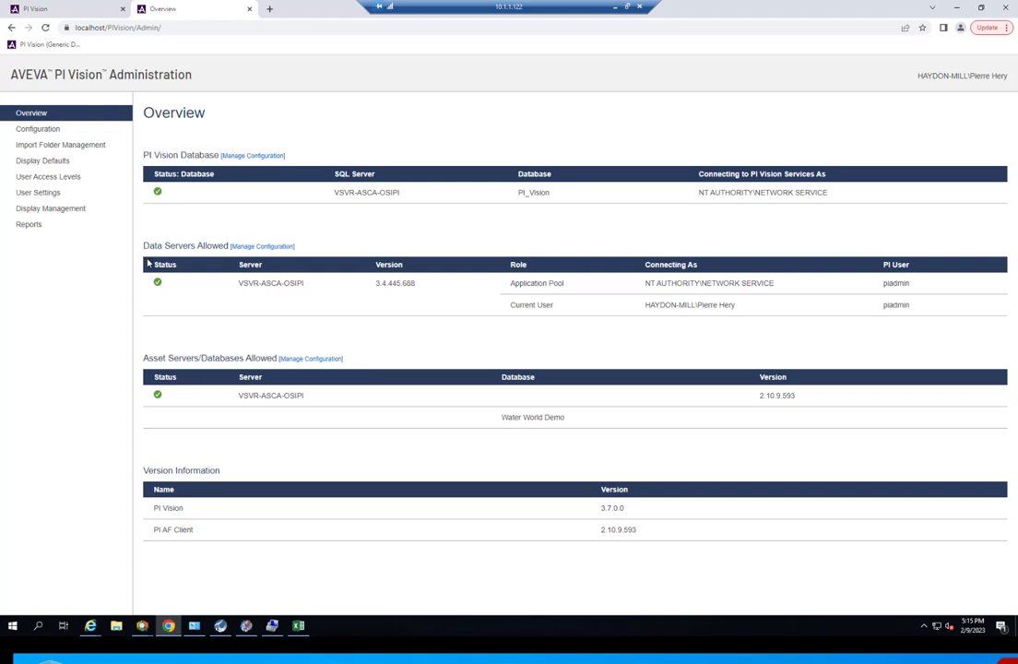
{"action": "left_click_drag", "start_coordinate": [146, 245], "coordinate": [225, 246]}
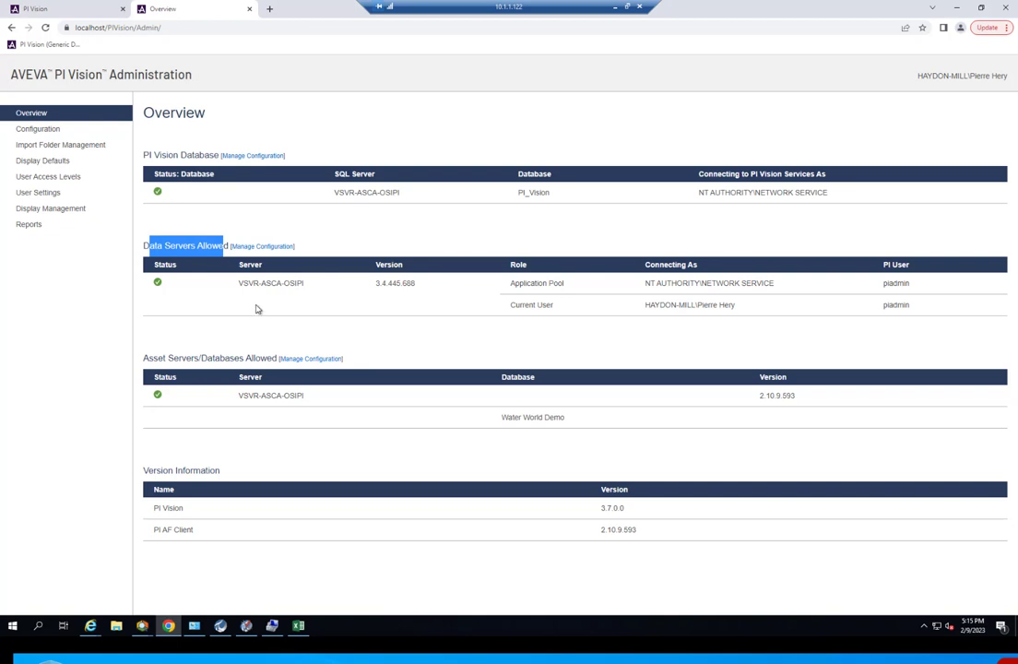
{"action": "left_click_drag", "start_coordinate": [139, 357], "coordinate": [228, 358]}
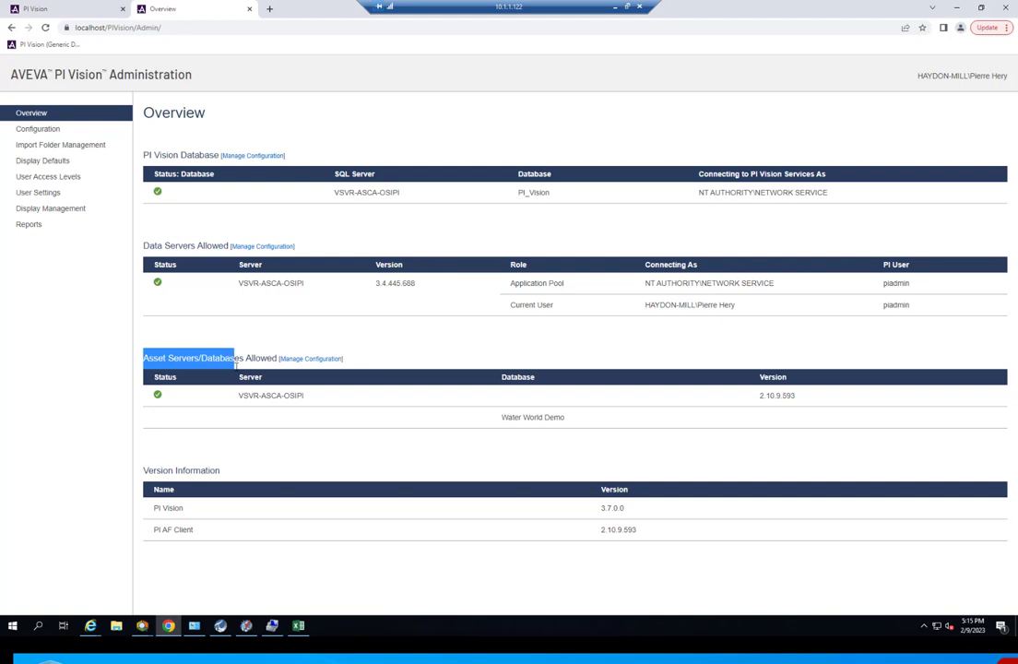
{"action": "left_click", "coordinate": [183, 480]}
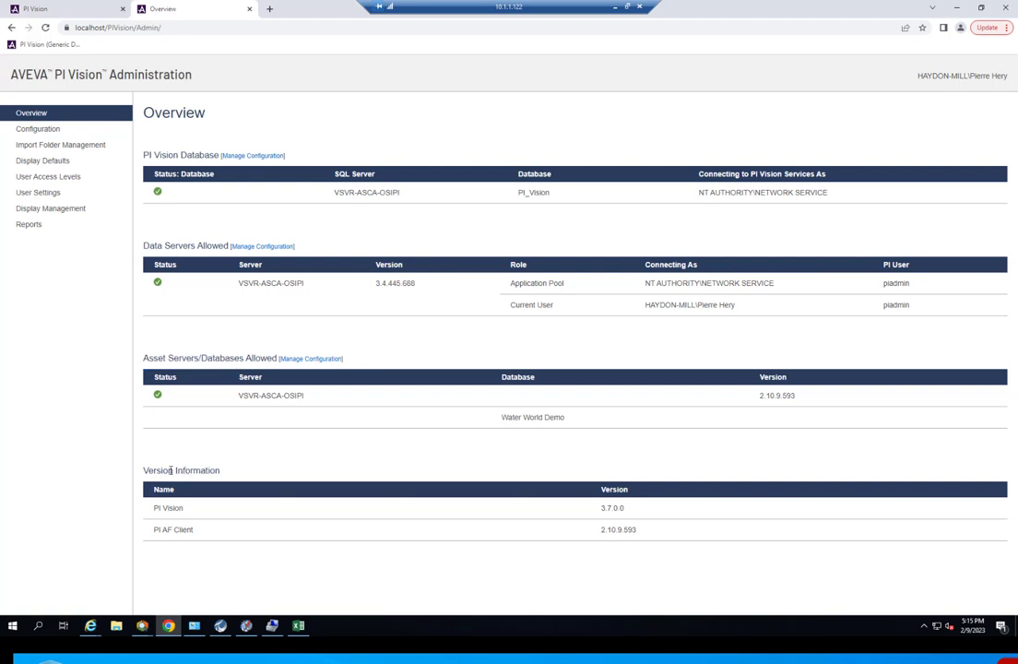
{"action": "left_click_drag", "start_coordinate": [153, 470], "coordinate": [618, 521]}
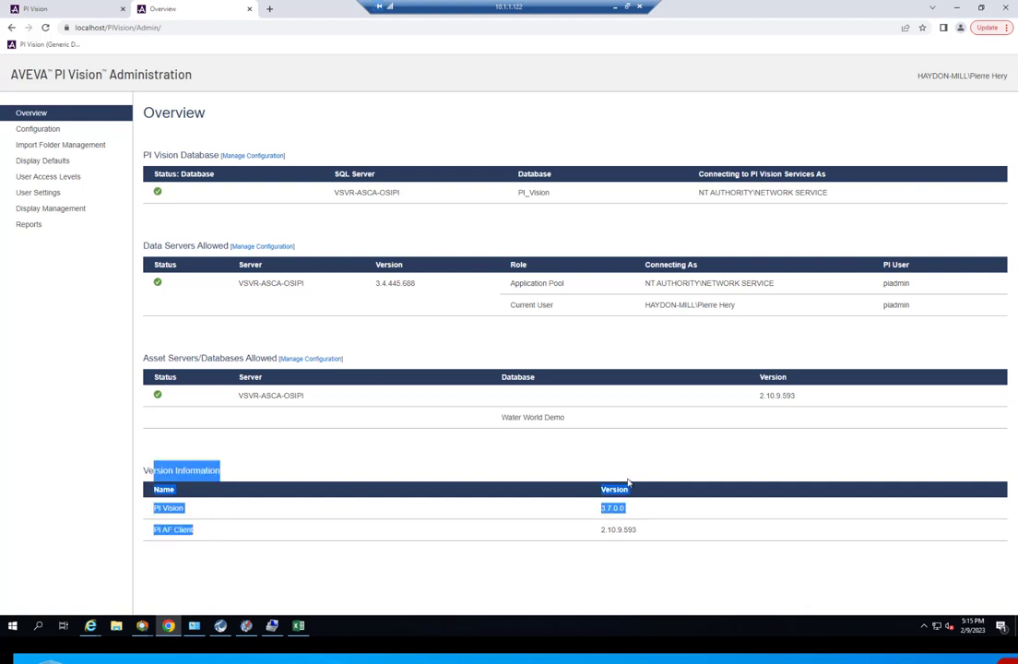
{"action": "left_click", "coordinate": [800, 450]}
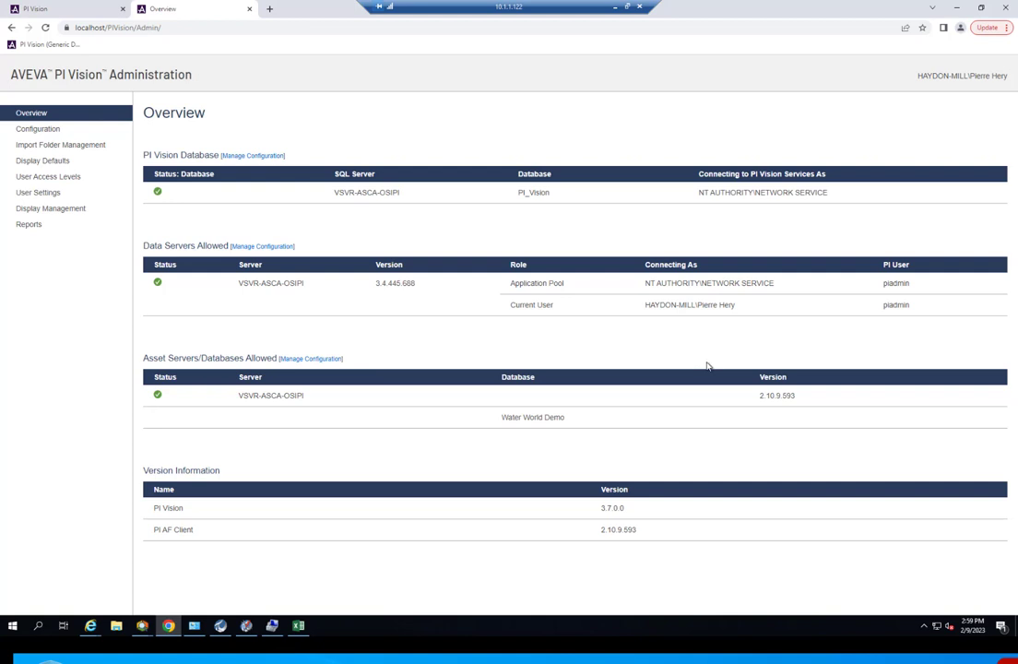
Open the PI Vision Database configuration from the overview and review its SQL Server and Database settings
{"action": "left_click", "coordinate": [254, 156]}
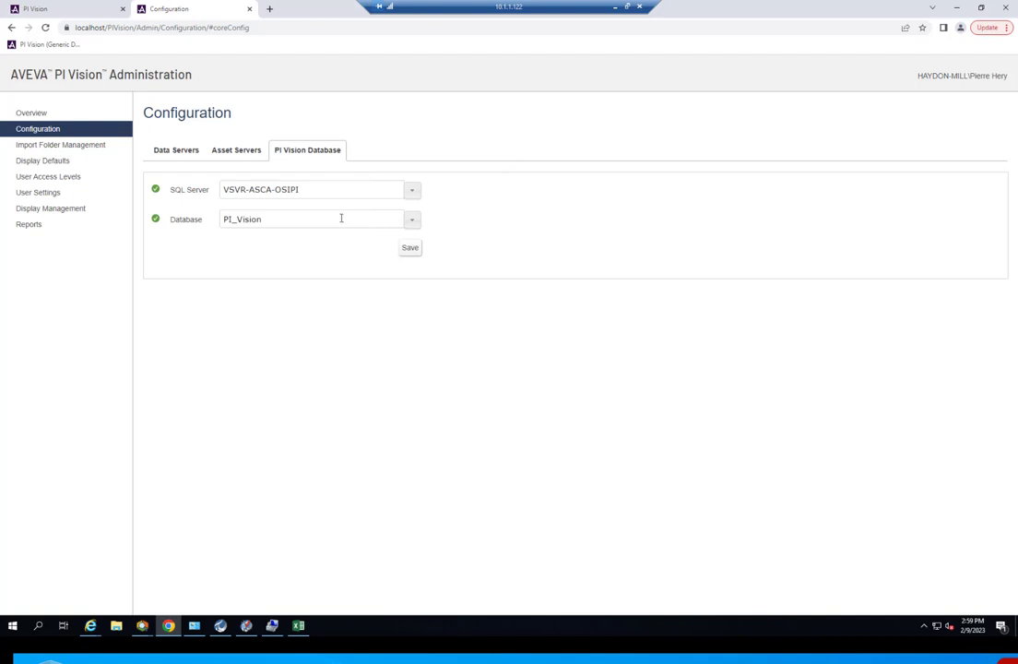
{"action": "double_click", "coordinate": [266, 220]}
{"action": "left_click_drag", "start_coordinate": [304, 190], "coordinate": [200, 191]}
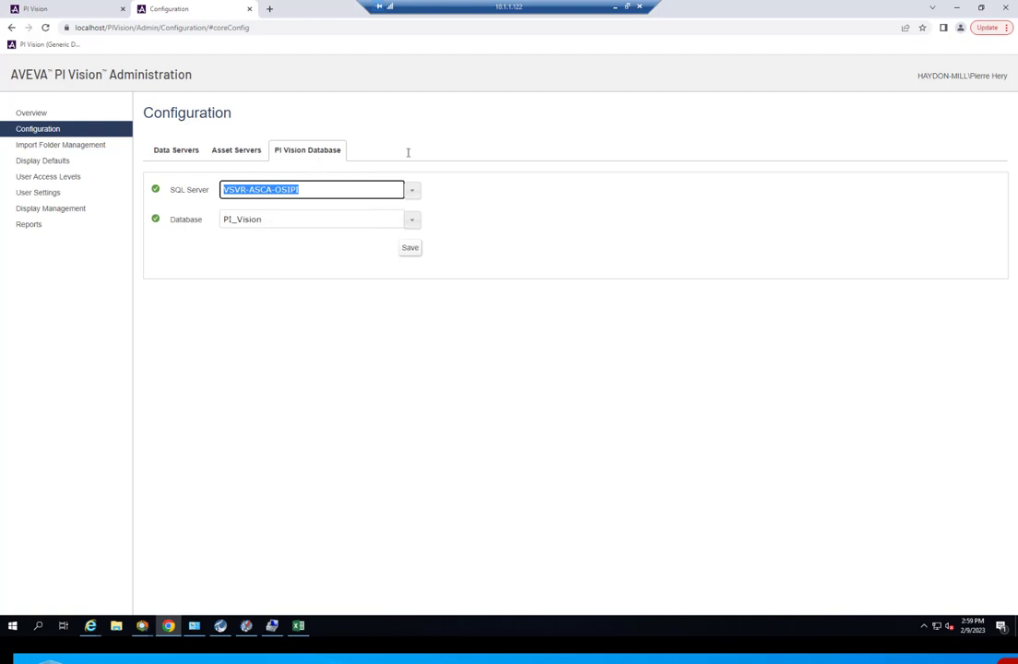
{"action": "left_click", "coordinate": [490, 150]}
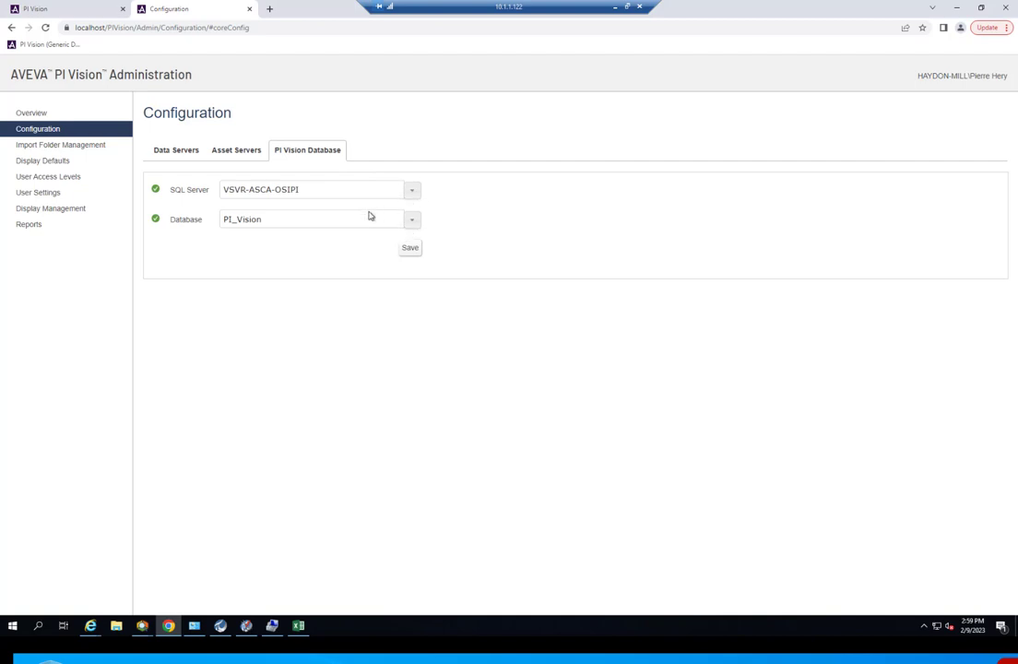
Try entering Test as the PI Vision database name and leave the database configuration without saving
{"action": "left_click", "coordinate": [318, 189]}
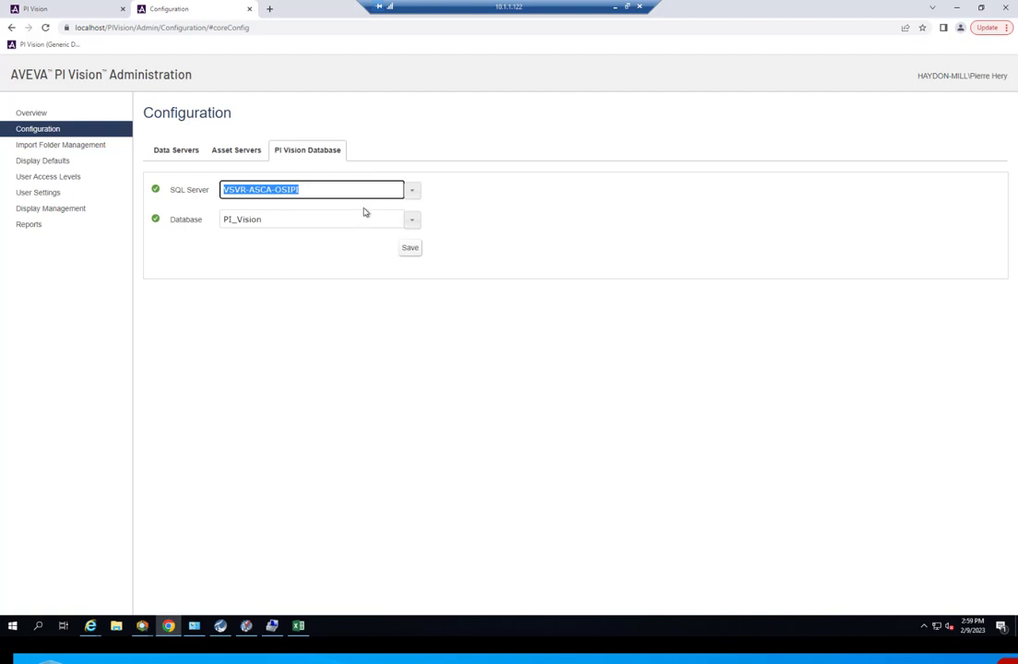
{"action": "left_click_drag", "start_coordinate": [300, 191], "coordinate": [227, 189]}
{"action": "left_click_drag", "start_coordinate": [269, 221], "coordinate": [129, 225]}
{"action": "type", "text": "Test"}
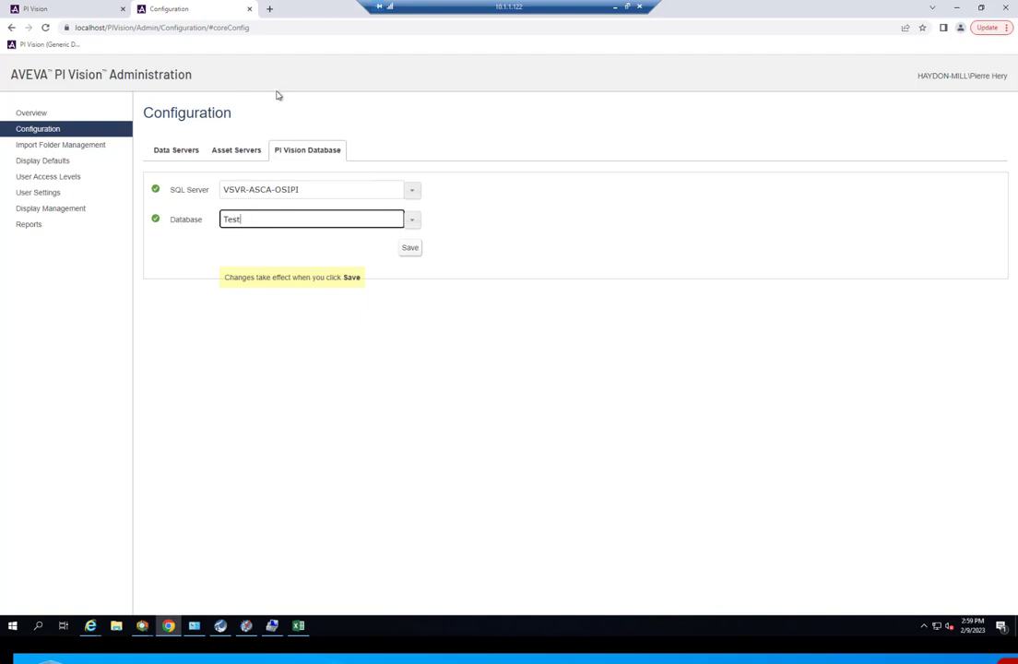
{"action": "left_click", "coordinate": [236, 151]}
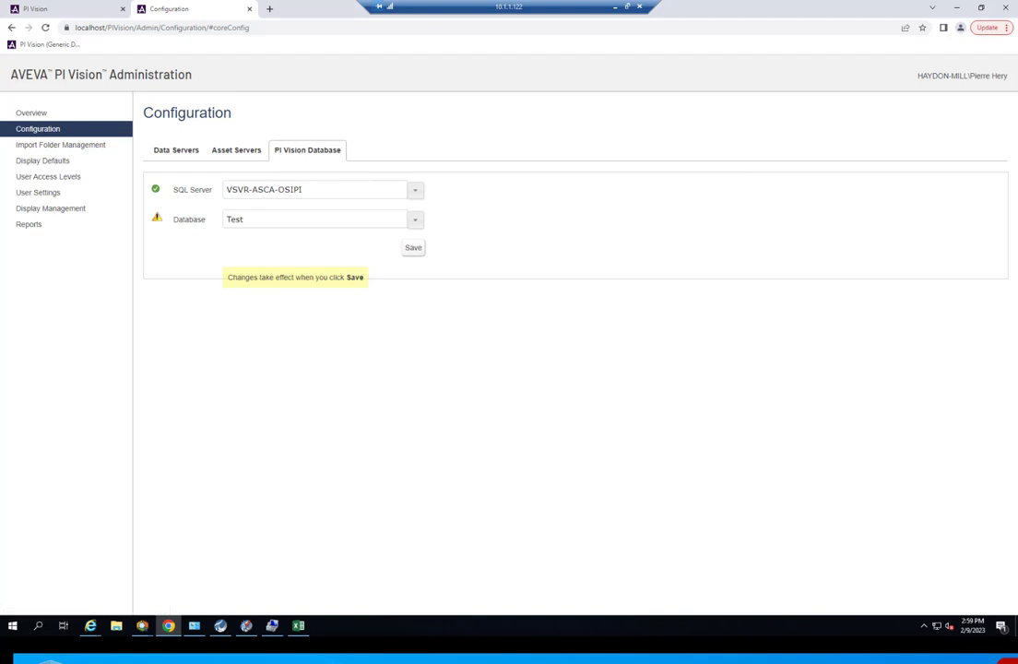
{"action": "left_click", "coordinate": [346, 218]}
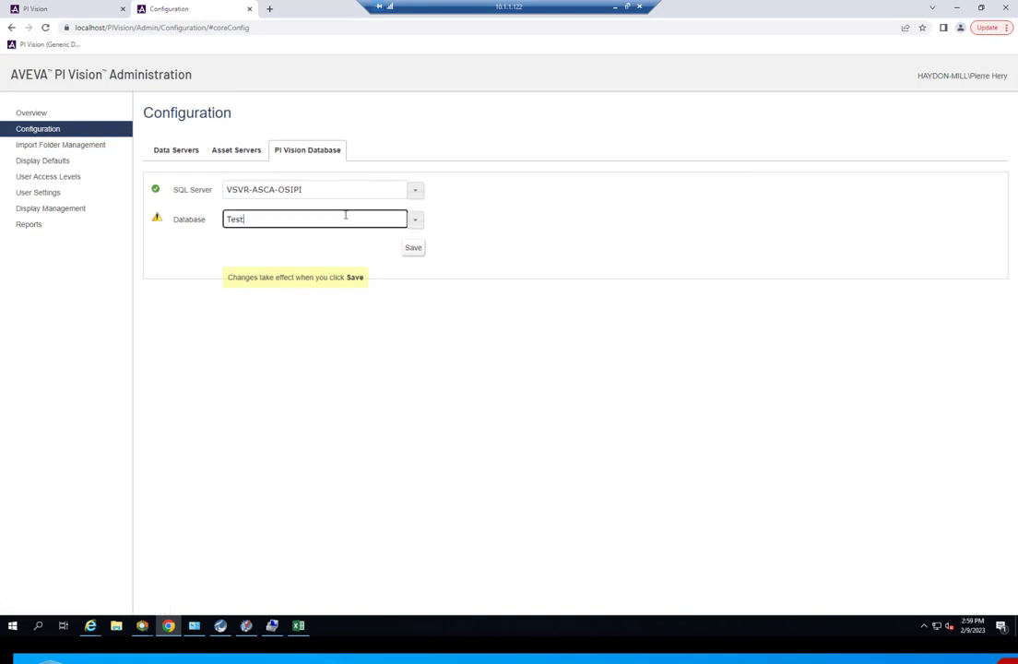
{"action": "left_click", "coordinate": [184, 154]}
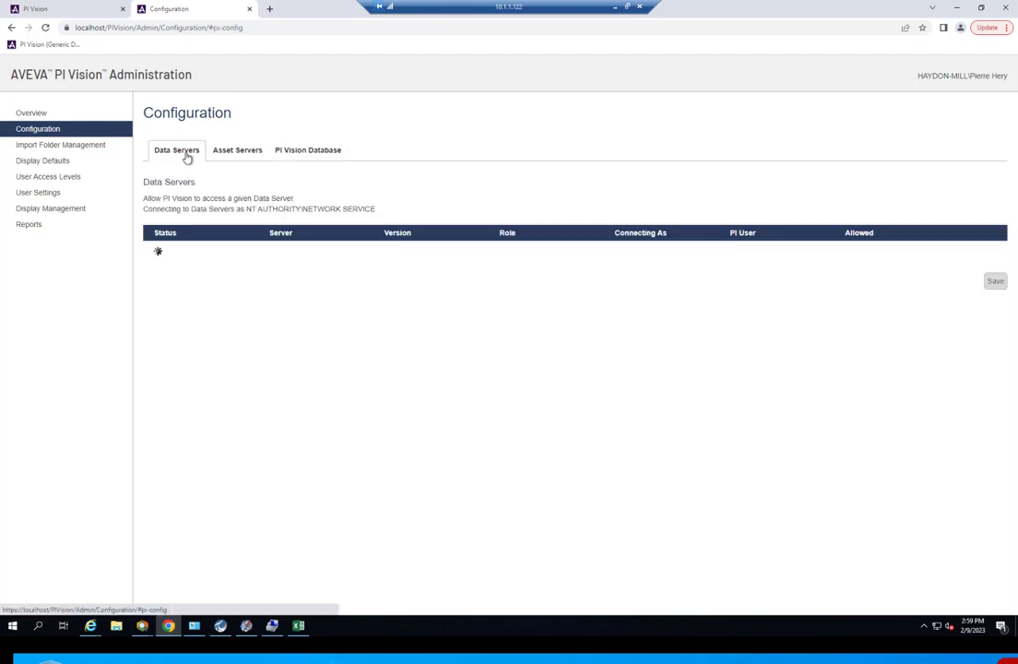
Return to the PI Vision Database configuration and choose PI_Vision from the available databases
{"action": "left_click", "coordinate": [320, 152]}
{"action": "left_click", "coordinate": [414, 219]}
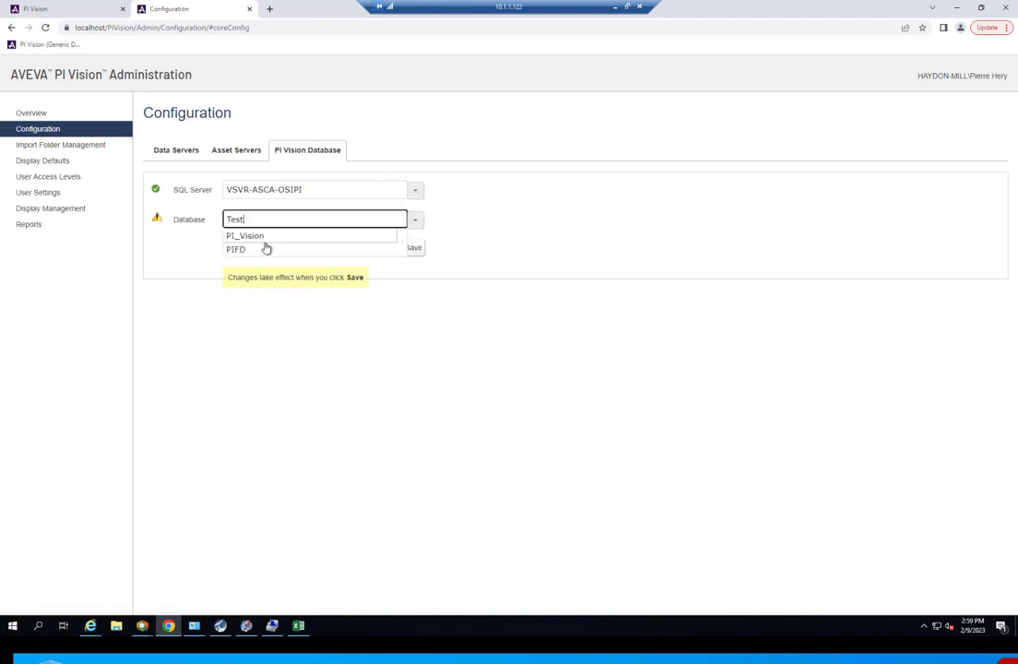
{"action": "left_click", "coordinate": [264, 236]}
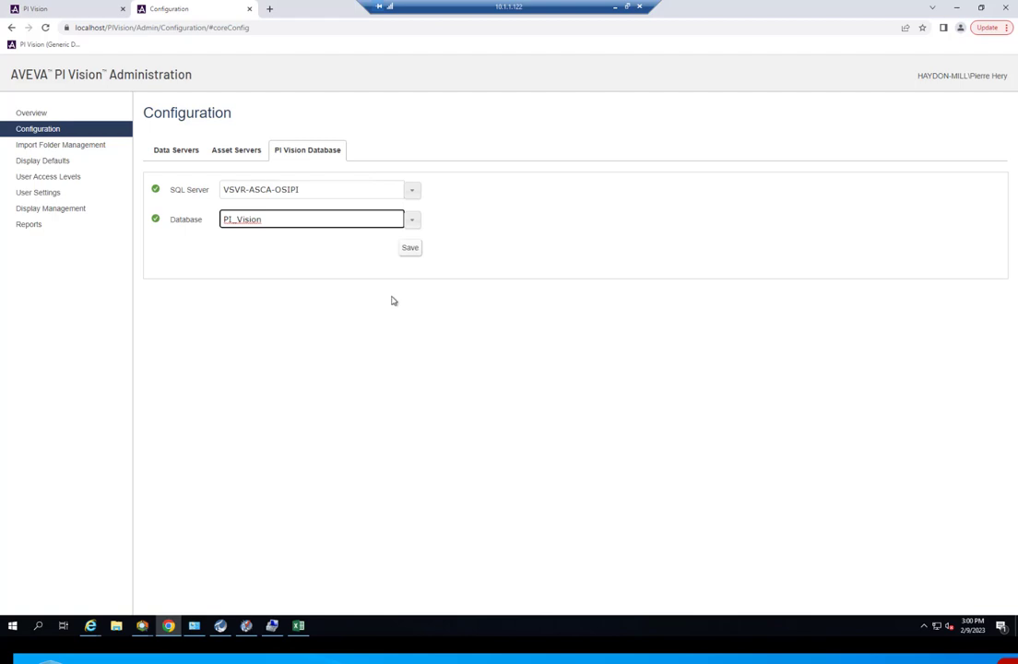
Review the selected PI Vision database and return to the administration overview
{"action": "left_click", "coordinate": [190, 221]}
{"action": "double_click", "coordinate": [270, 225]}
{"action": "left_click", "coordinate": [270, 221]}
{"action": "double_click", "coordinate": [261, 218]}
{"action": "left_click", "coordinate": [632, 214]}
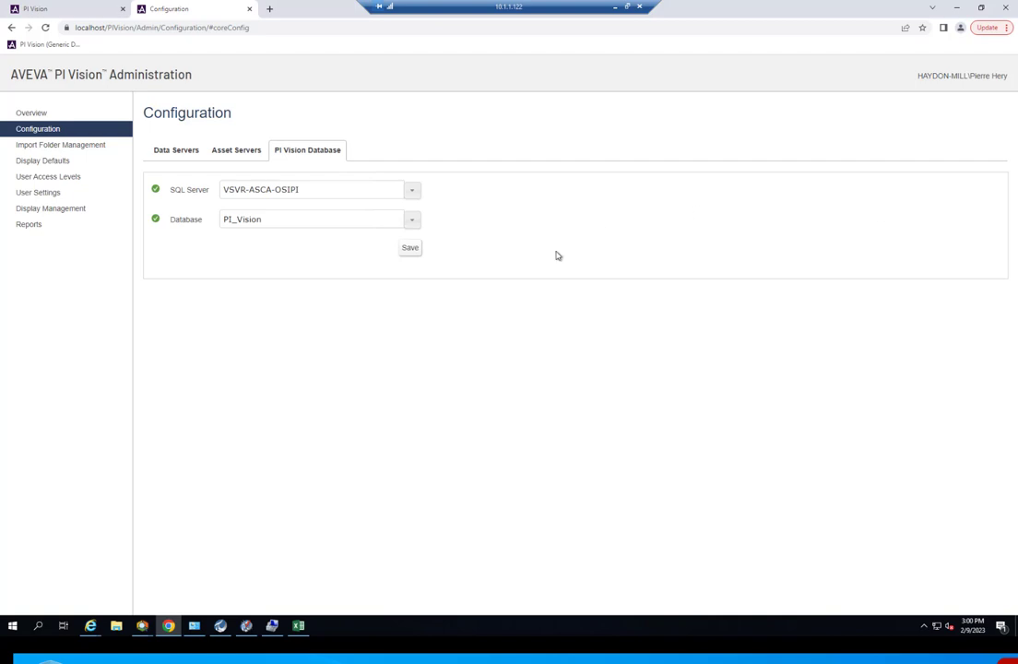
{"action": "left_click", "coordinate": [44, 113]}
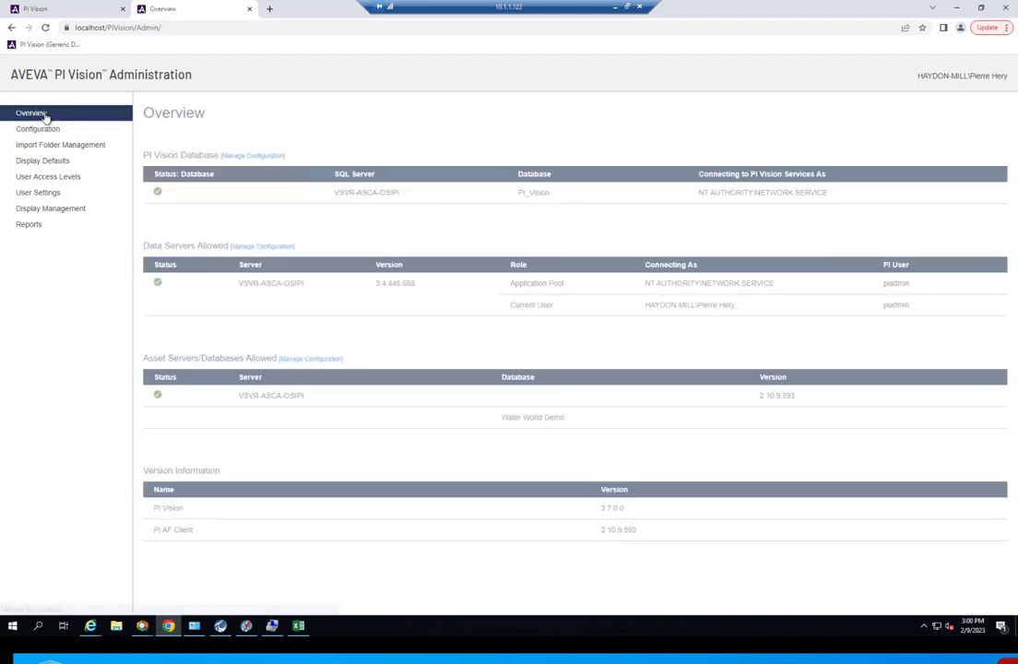
Open the Data Servers configuration from the overview and examine the PI user assigned to the application pool
{"action": "left_click_drag", "start_coordinate": [190, 247], "coordinate": [149, 247]}
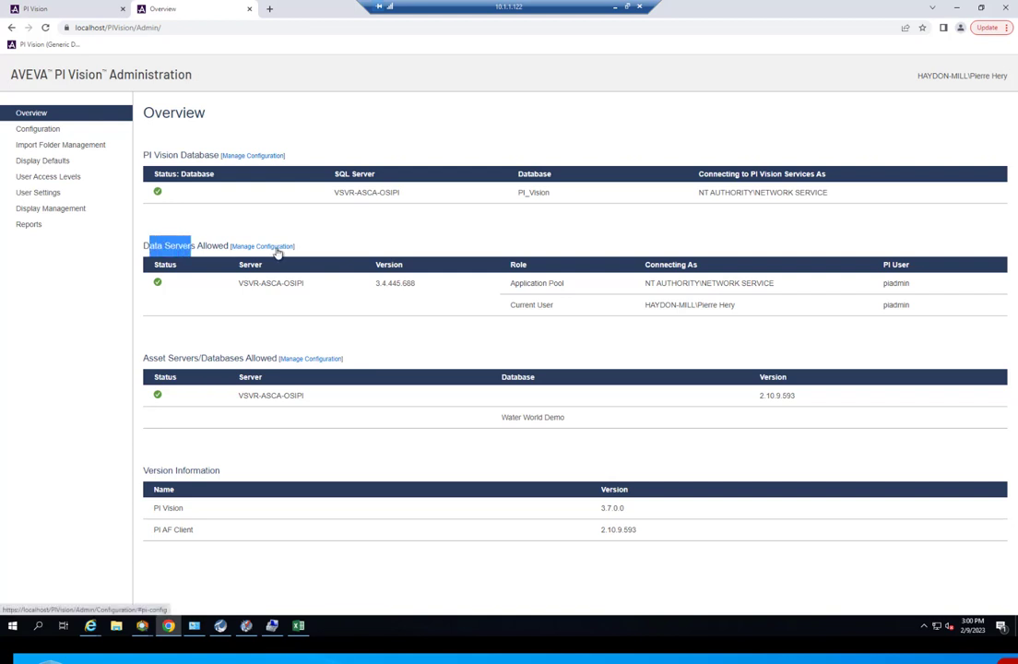
{"action": "left_click", "coordinate": [276, 246]}
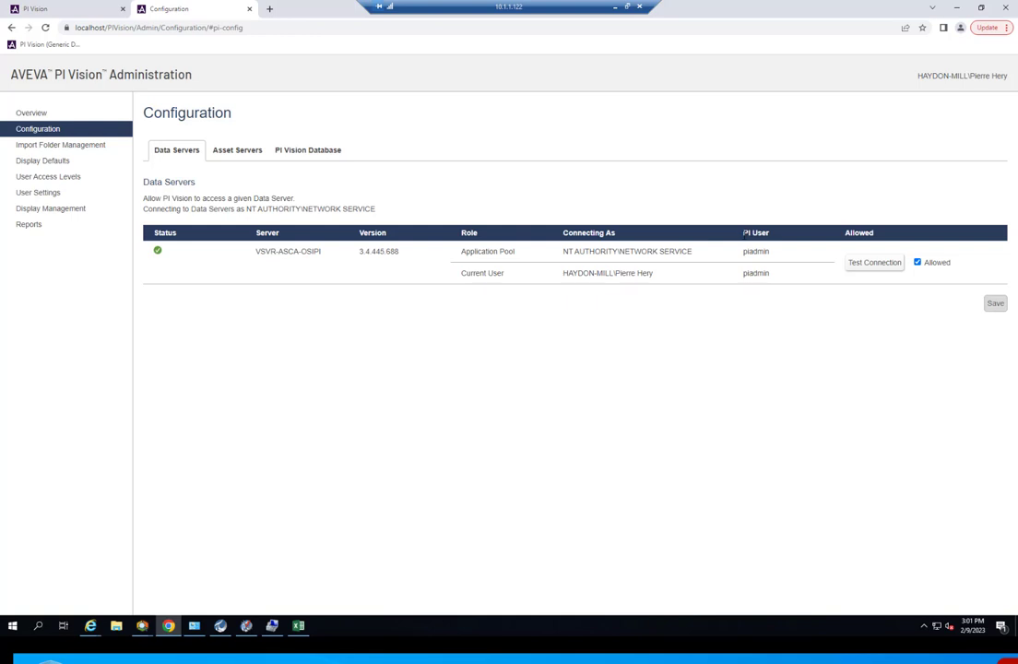
{"action": "mouse_move", "coordinate": [759, 258]}
{"action": "left_mouse_down"}
{"action": "mouse_move", "coordinate": [768, 281]}
{"action": "mouse_move", "coordinate": [759, 251]}
{"action": "left_mouse_up"}
{"action": "double_click", "coordinate": [758, 251]}
Check the PI Users list in PI System Management Tools, and return to review the current user's PI user mapping
{"action": "left_click", "coordinate": [245, 628]}
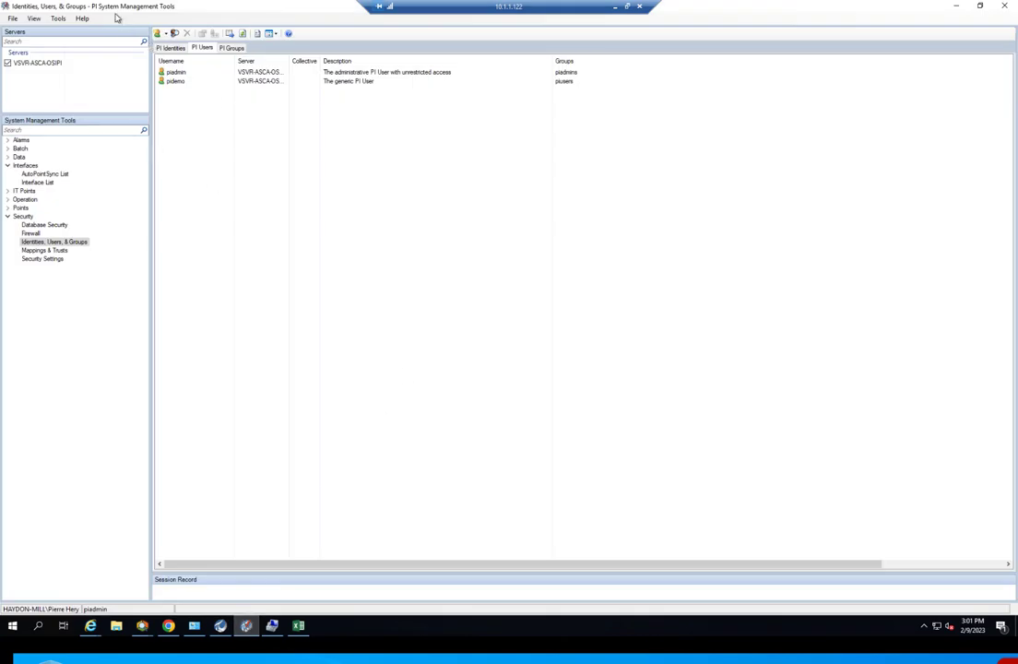
{"action": "left_click", "coordinate": [168, 626]}
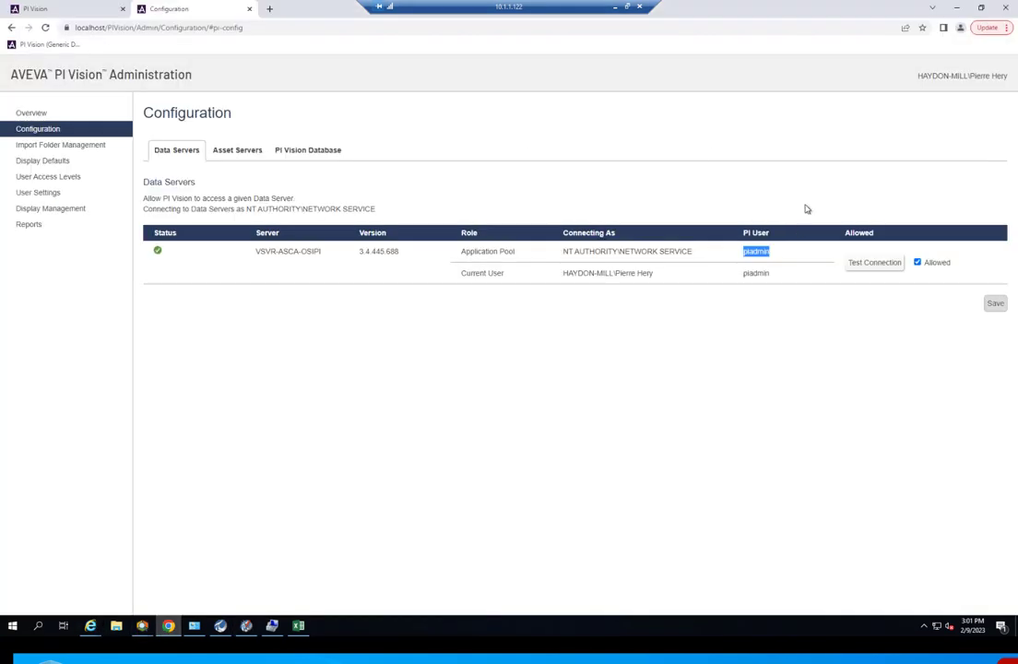
{"action": "left_click_drag", "start_coordinate": [623, 273], "coordinate": [686, 282]}
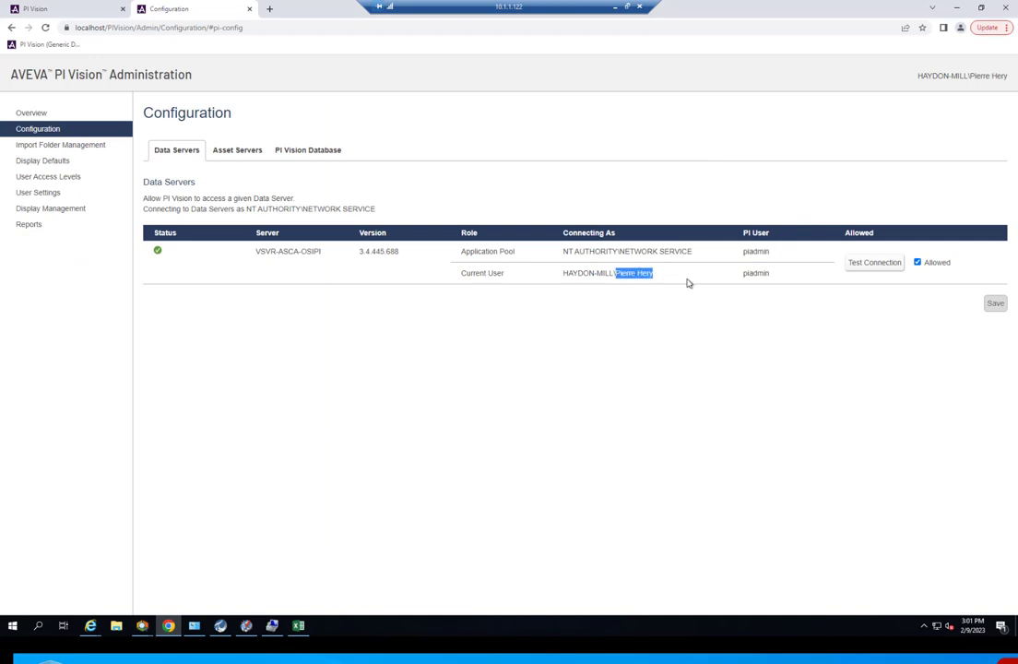
{"action": "double_click", "coordinate": [755, 272]}
{"action": "left_click", "coordinate": [438, 120]}
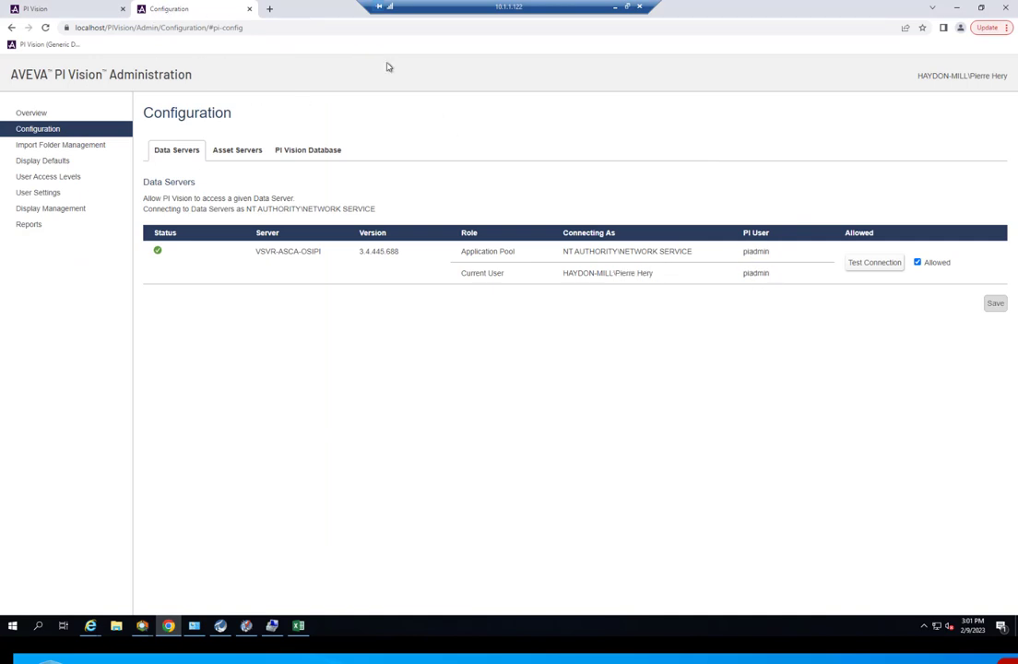
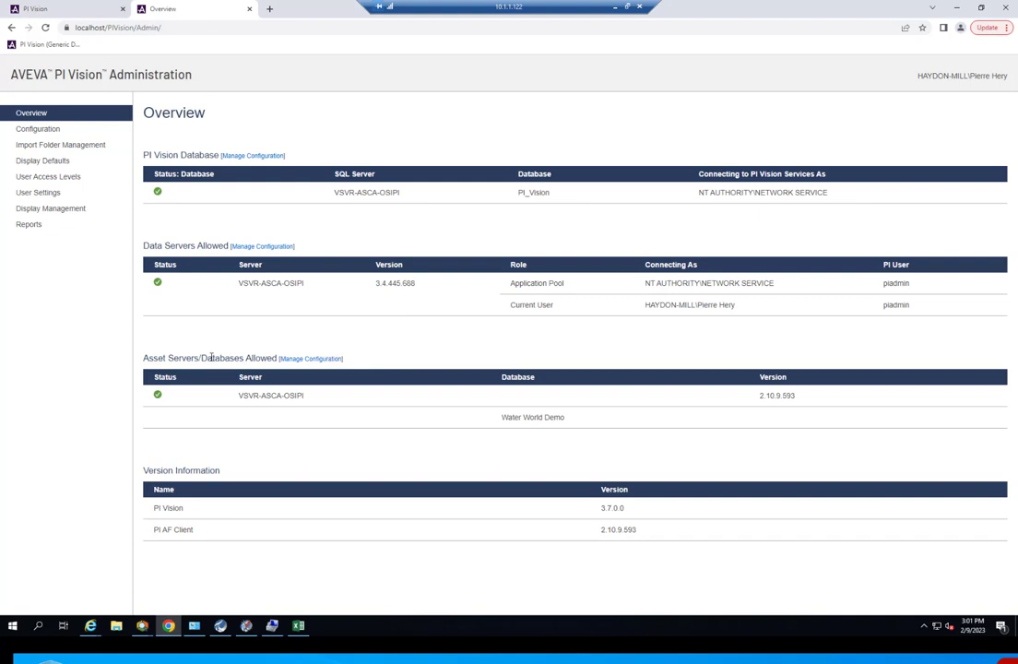
Open the Asset Servers configuration from the overview and examine the VSVR-ASCA-OSIPI server and the other listed asset servers
{"action": "left_click_drag", "start_coordinate": [182, 359], "coordinate": [224, 360]}
{"action": "left_click", "coordinate": [297, 363]}
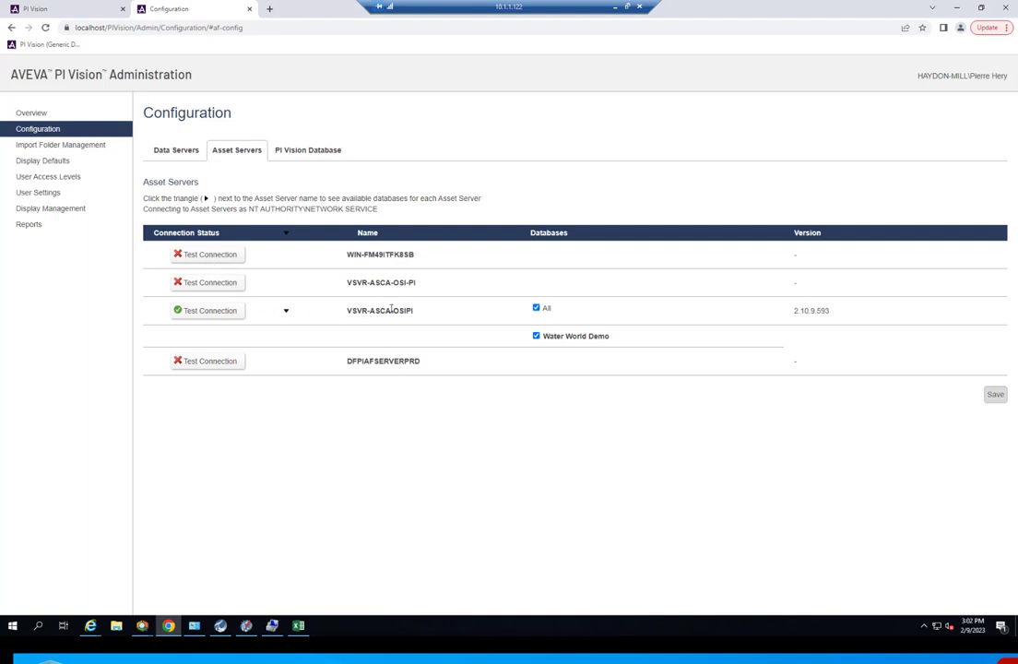
{"action": "left_click_drag", "start_coordinate": [352, 311], "coordinate": [442, 321]}
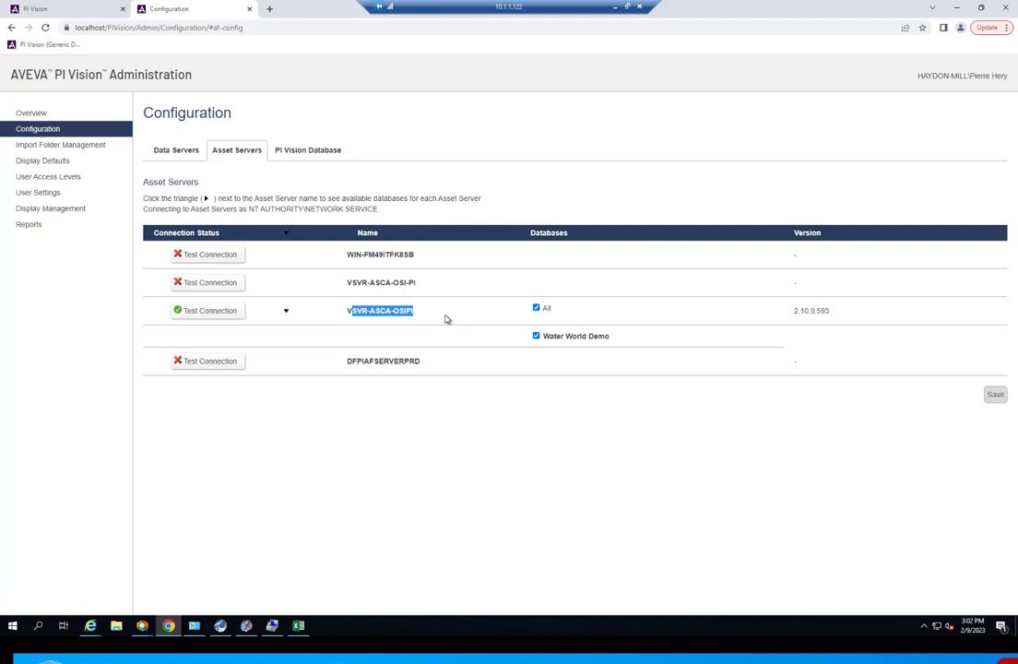
{"action": "left_click", "coordinate": [442, 364]}
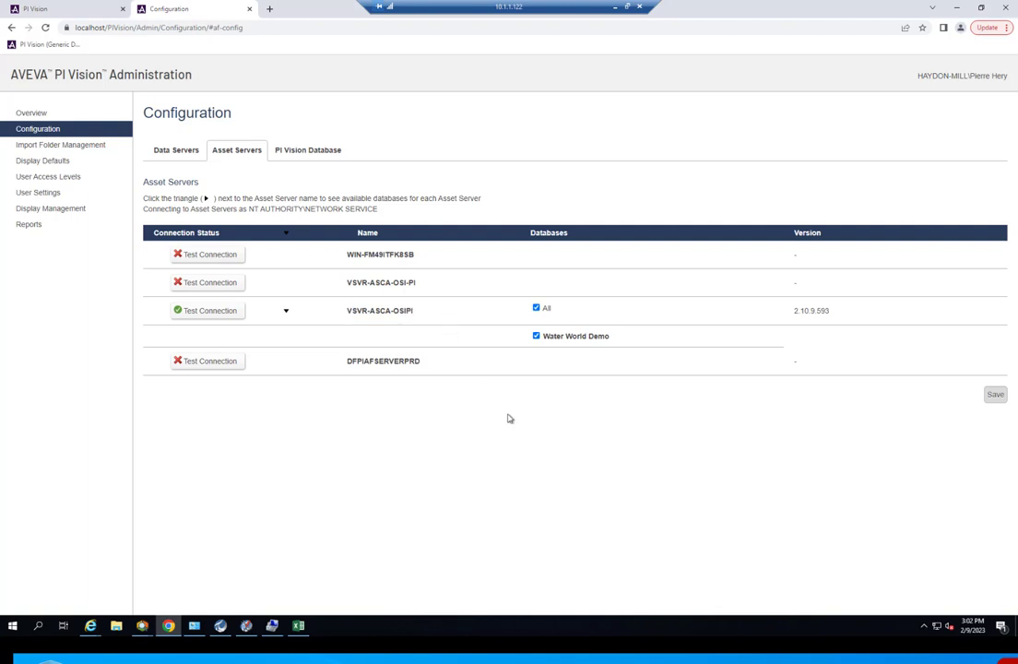
{"action": "left_click_drag", "start_coordinate": [148, 183], "coordinate": [194, 184]}
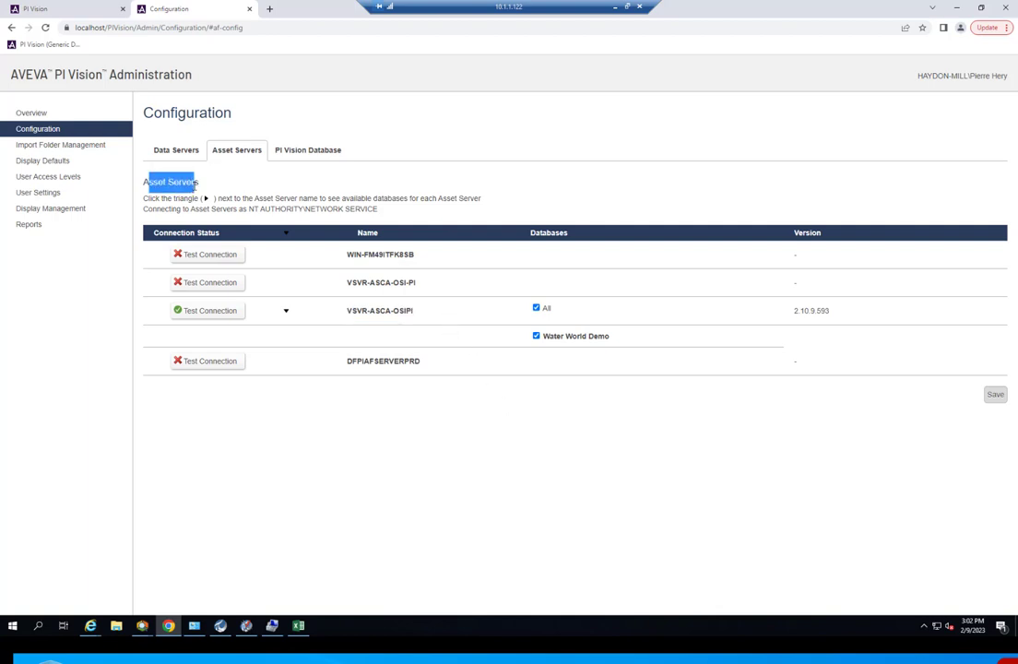
{"action": "left_click", "coordinate": [194, 187]}
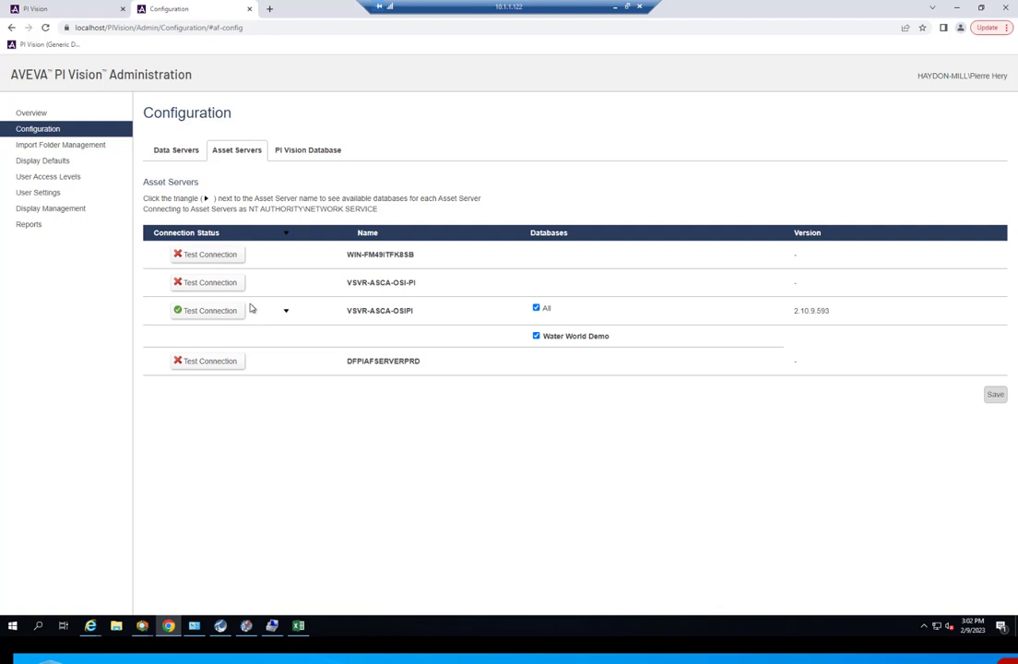
Compare the Data Servers and Asset Servers configurations and review the Water World Demo database entry
{"action": "left_click", "coordinate": [180, 151]}
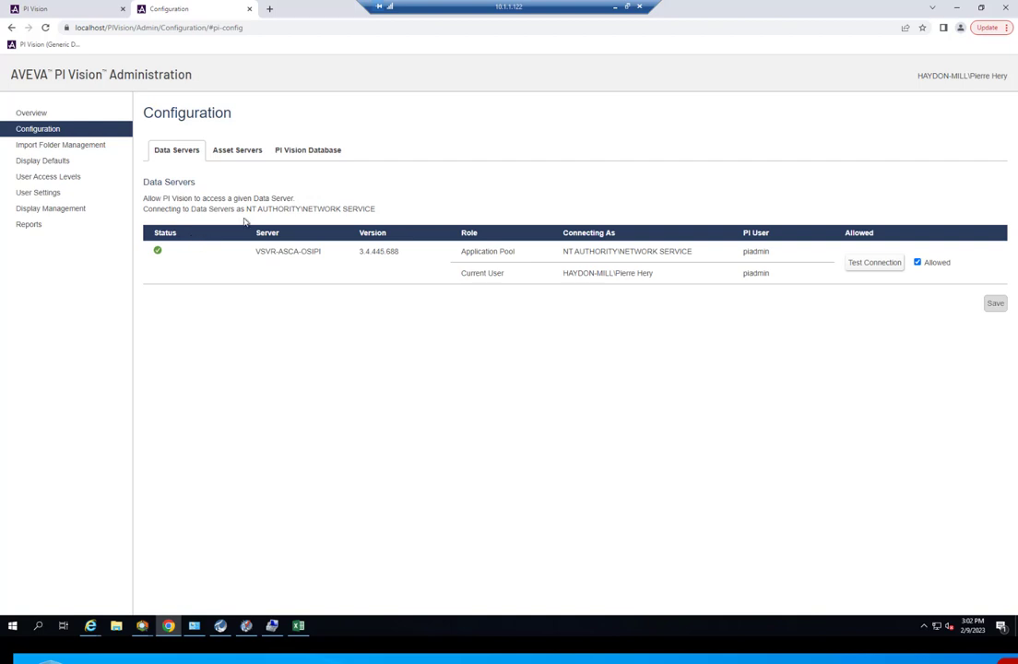
{"action": "left_click", "coordinate": [245, 153]}
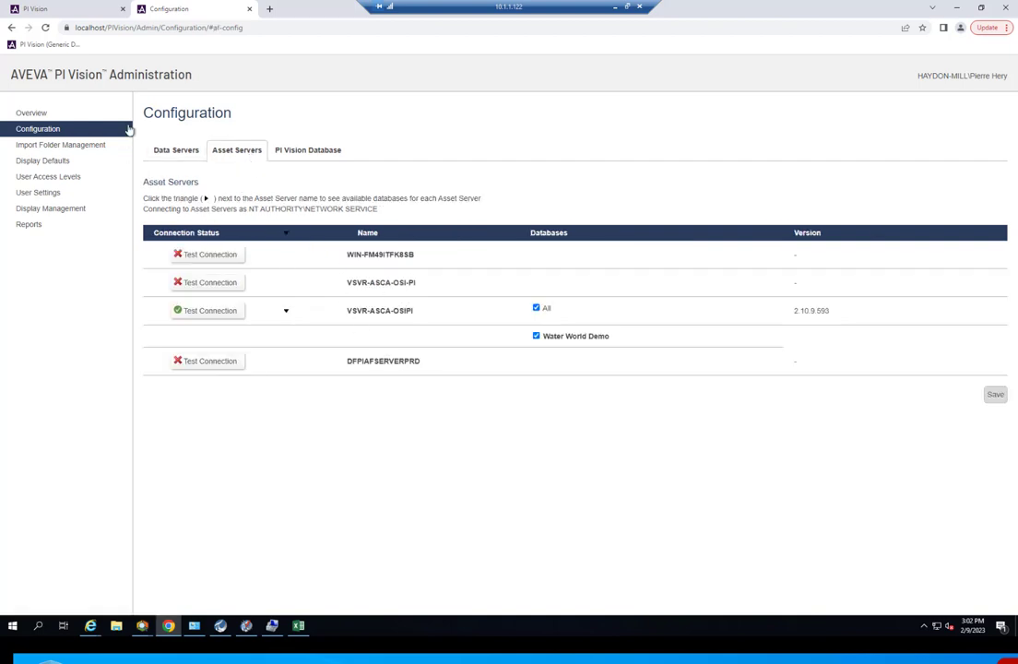
{"action": "left_click", "coordinate": [180, 153]}
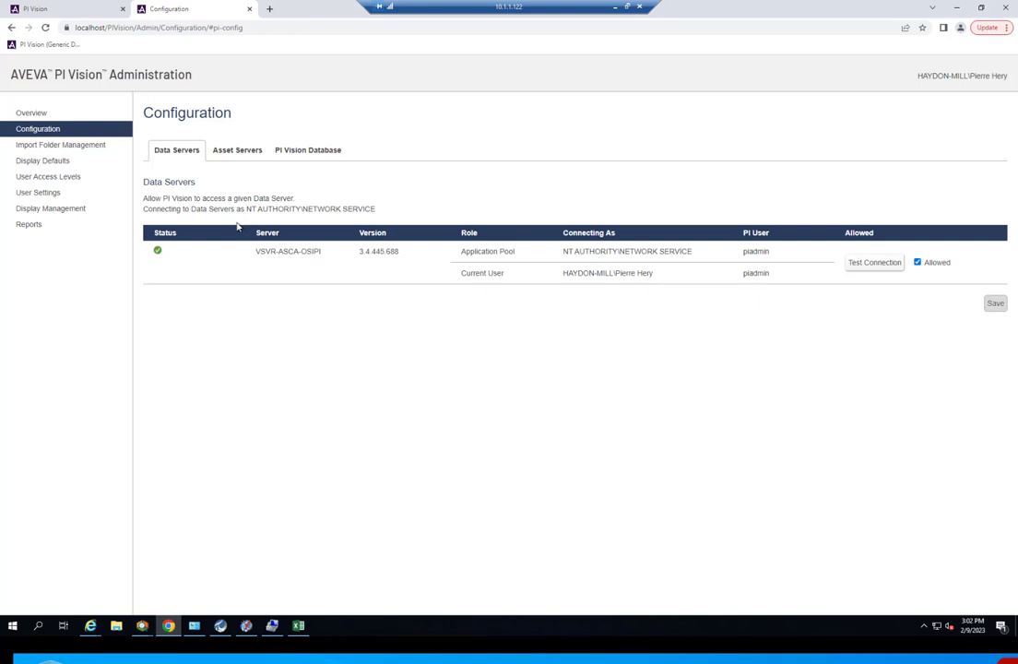
{"action": "left_click", "coordinate": [225, 154]}
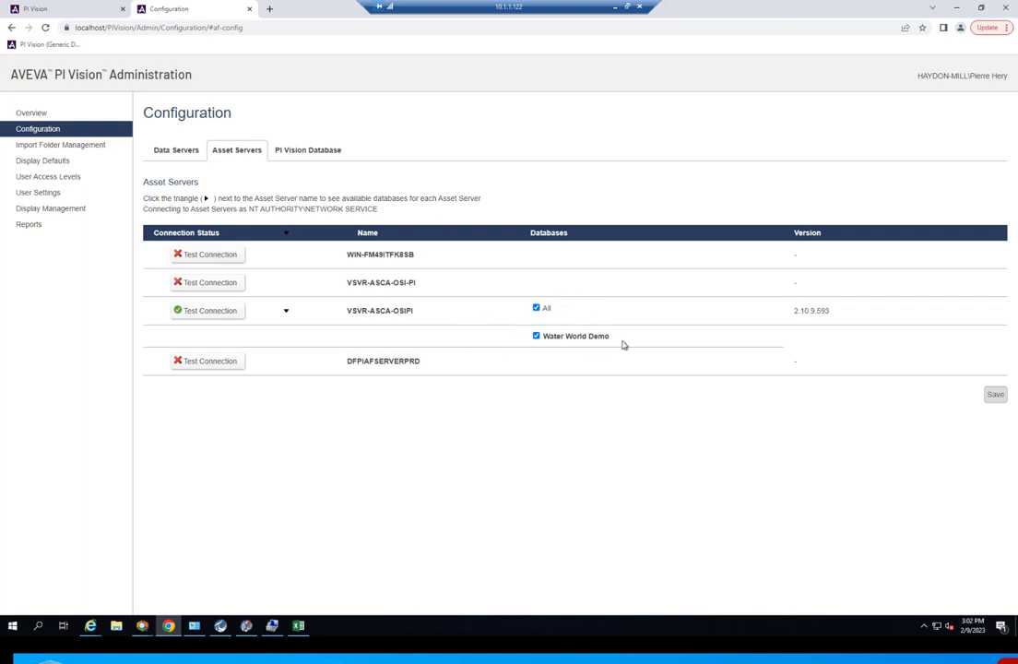
{"action": "left_click_drag", "start_coordinate": [553, 336], "coordinate": [616, 343]}
Open Import Folder Management and try entering Processbook displays as the friendly name of an import location
{"action": "left_click", "coordinate": [92, 147]}
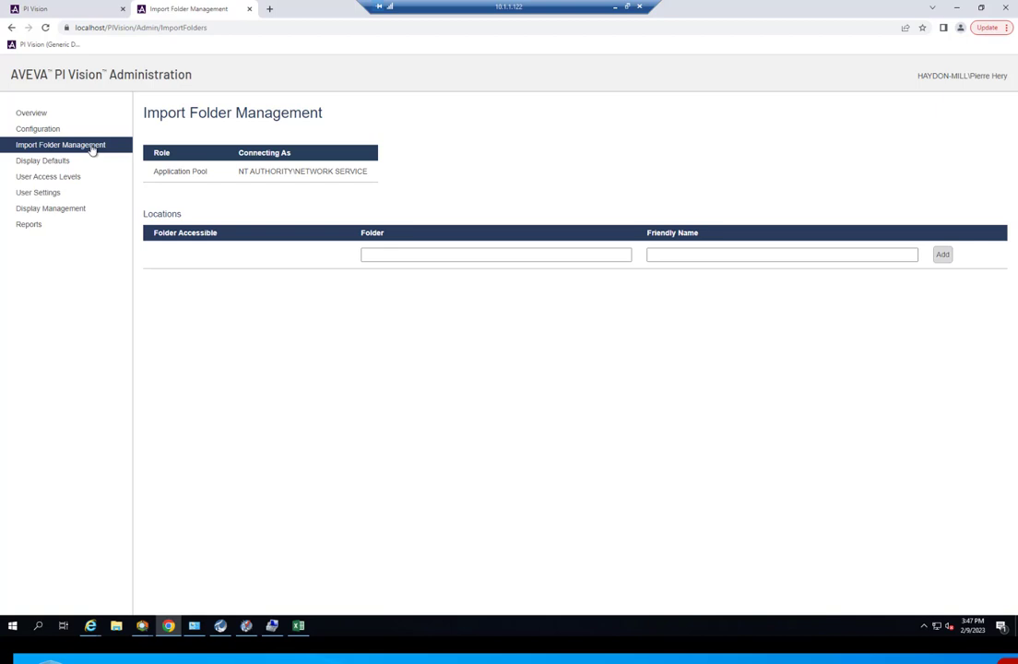
{"action": "left_click", "coordinate": [463, 252]}
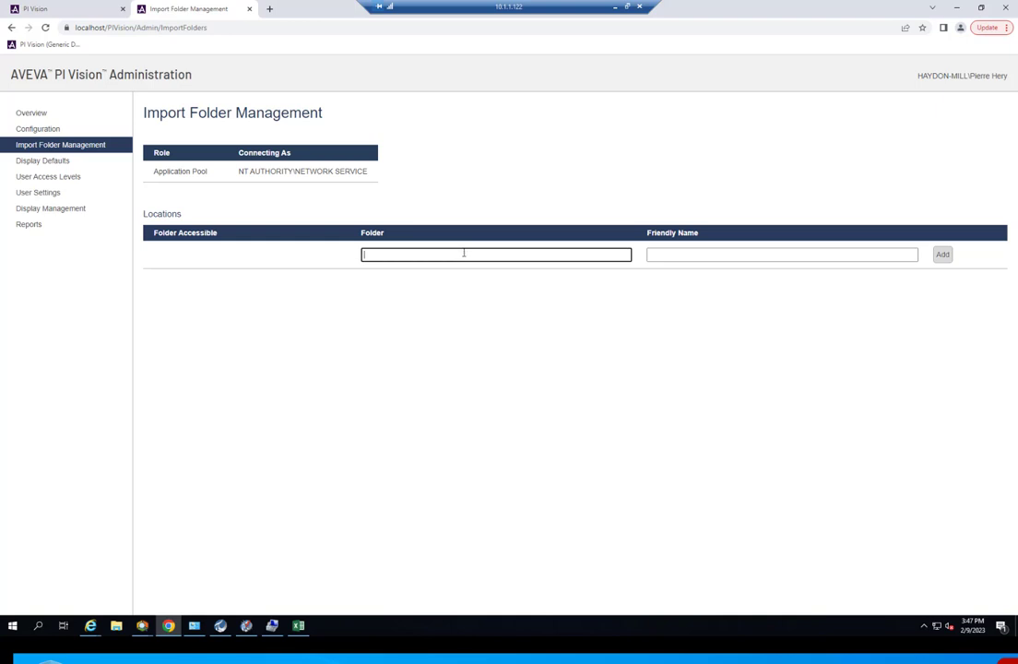
{"action": "type", "text": "C"}
{"action": "key", "text": "BackSpace"}
{"action": "left_click", "coordinate": [666, 255]}
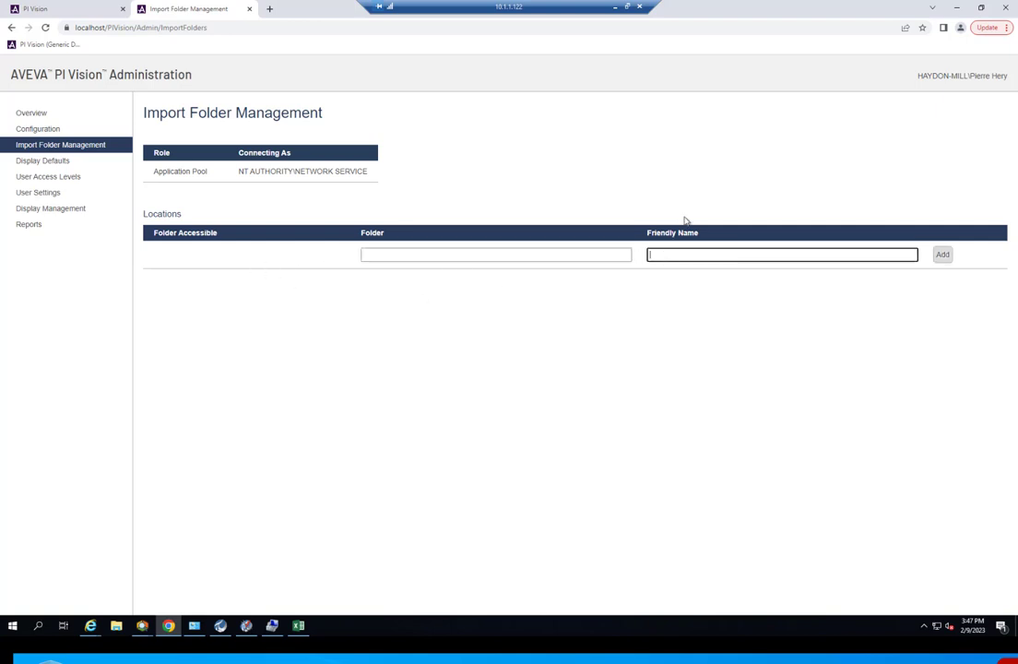
{"action": "type", "text": "Processbook displays"}
{"action": "left_click_drag", "start_coordinate": [154, 171], "coordinate": [359, 172]}
{"action": "left_click", "coordinate": [541, 263]}
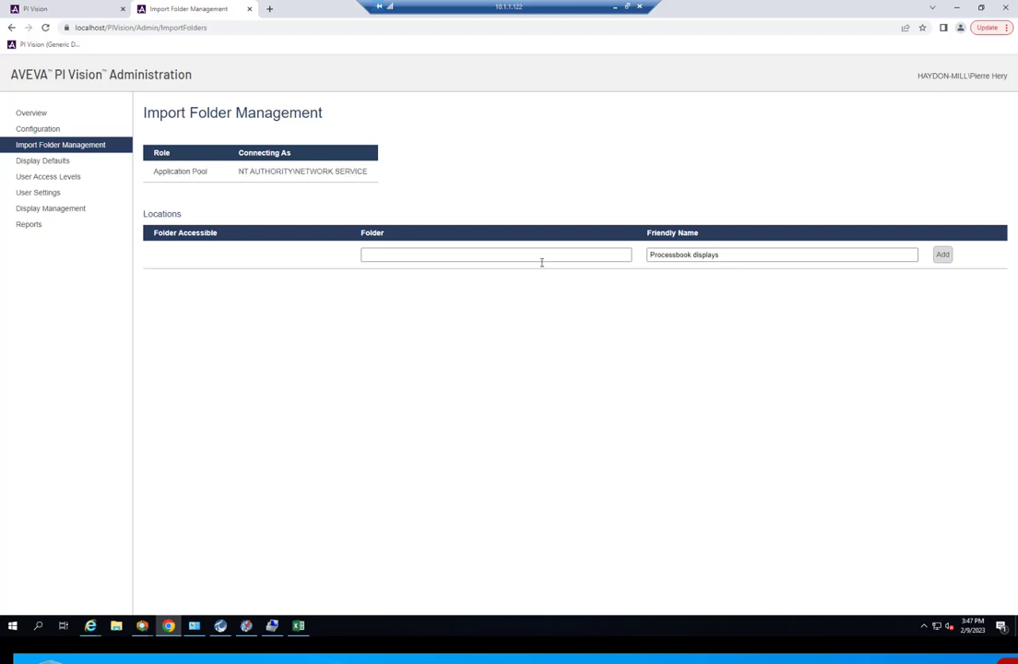
{"action": "left_click", "coordinate": [483, 256]}
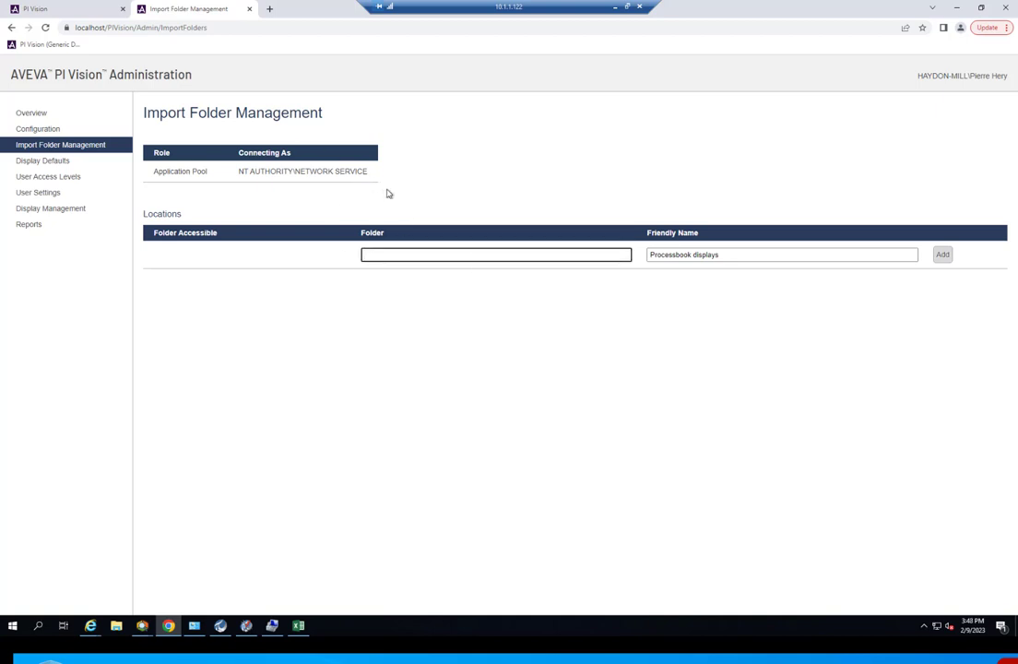
Open Display Defaults and try changing the 1d time bar preset to 1mo
{"action": "left_click", "coordinate": [47, 162]}
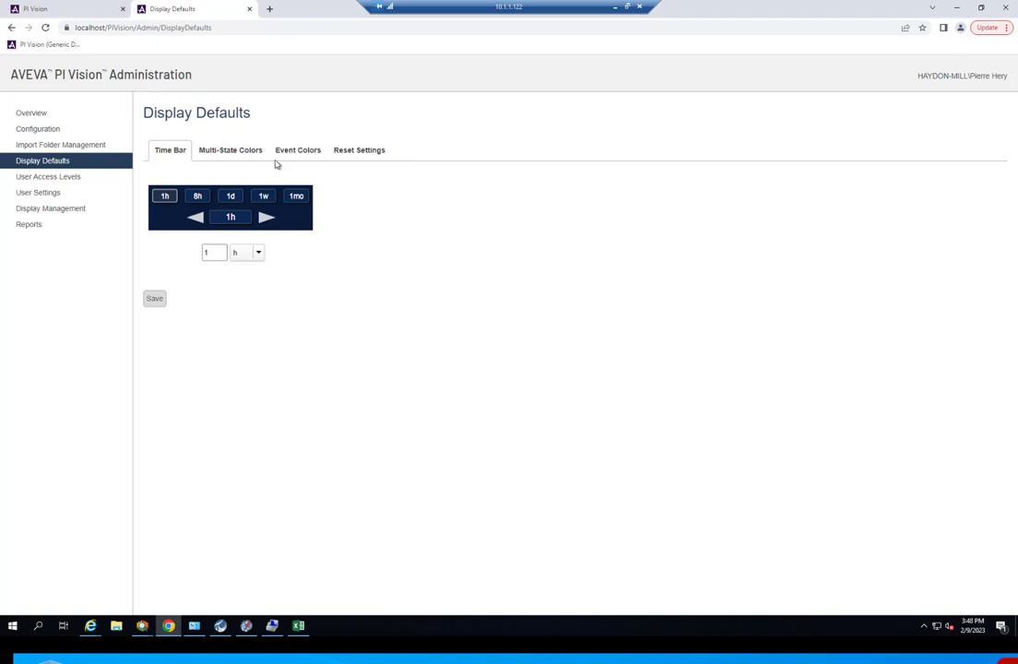
{"action": "left_click", "coordinate": [231, 199]}
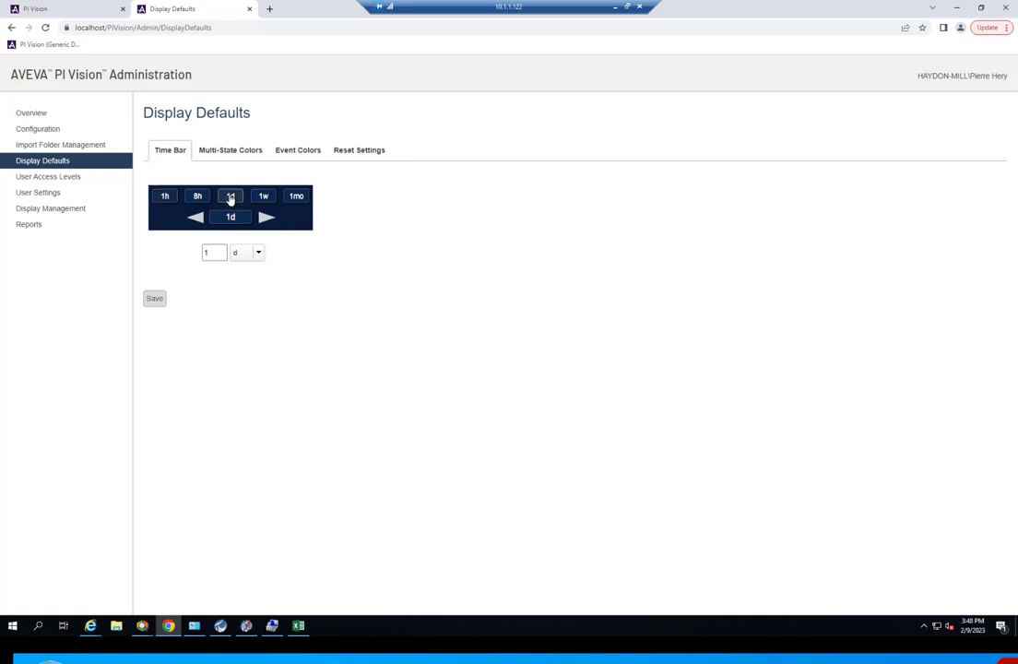
{"action": "left_click", "coordinate": [257, 253]}
{"action": "left_click", "coordinate": [253, 311]}
Try changing the 8h time bar preset's unit to days and reducing its number
{"action": "left_click", "coordinate": [198, 198]}
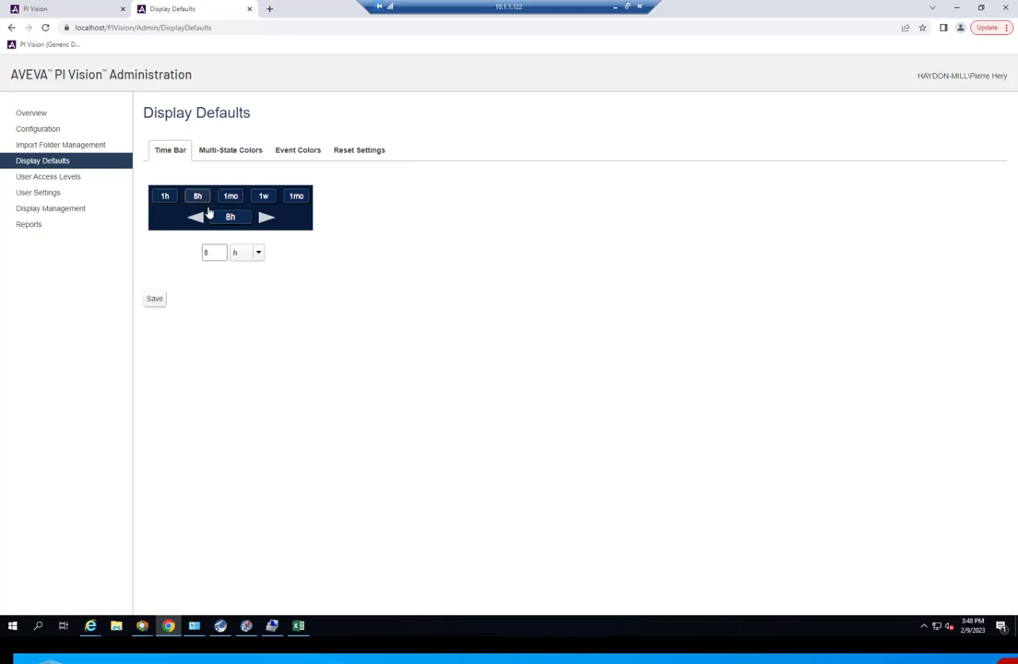
{"action": "left_click", "coordinate": [258, 253]}
{"action": "left_click", "coordinate": [245, 293]}
{"action": "left_click", "coordinate": [195, 218]}
{"action": "left_click", "coordinate": [212, 252]}
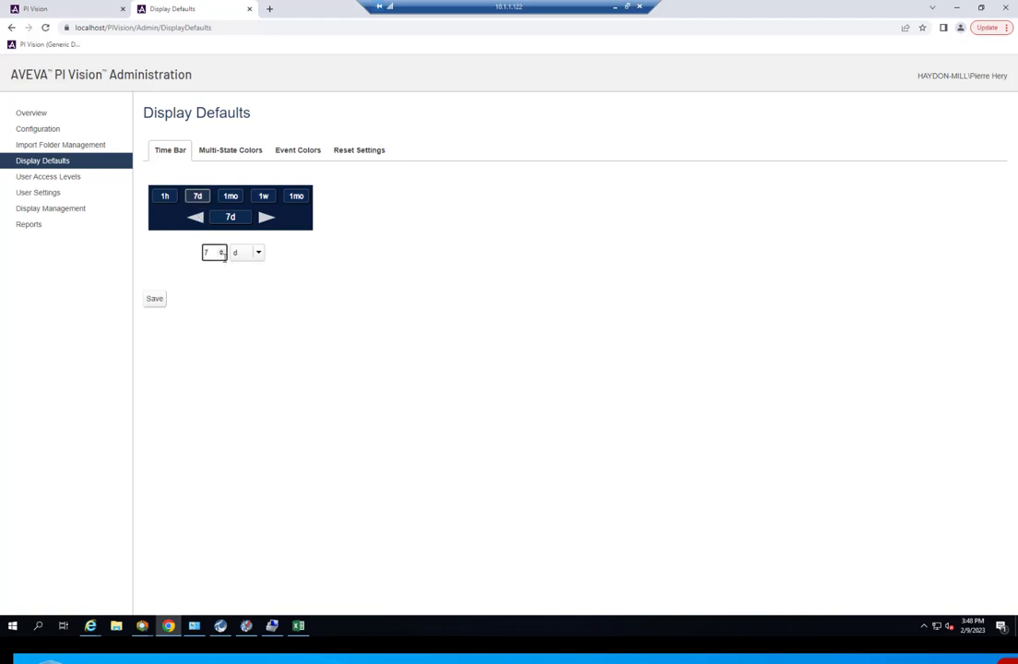
{"action": "left_click", "coordinate": [221, 255]}
{"action": "left_click", "coordinate": [221, 255]}
{"action": "left_click", "coordinate": [221, 255]}
{"action": "left_click", "coordinate": [235, 278]}
Review the multi-state colors, event severity colors and reset option in Display Defaults
{"action": "left_click", "coordinate": [214, 151]}
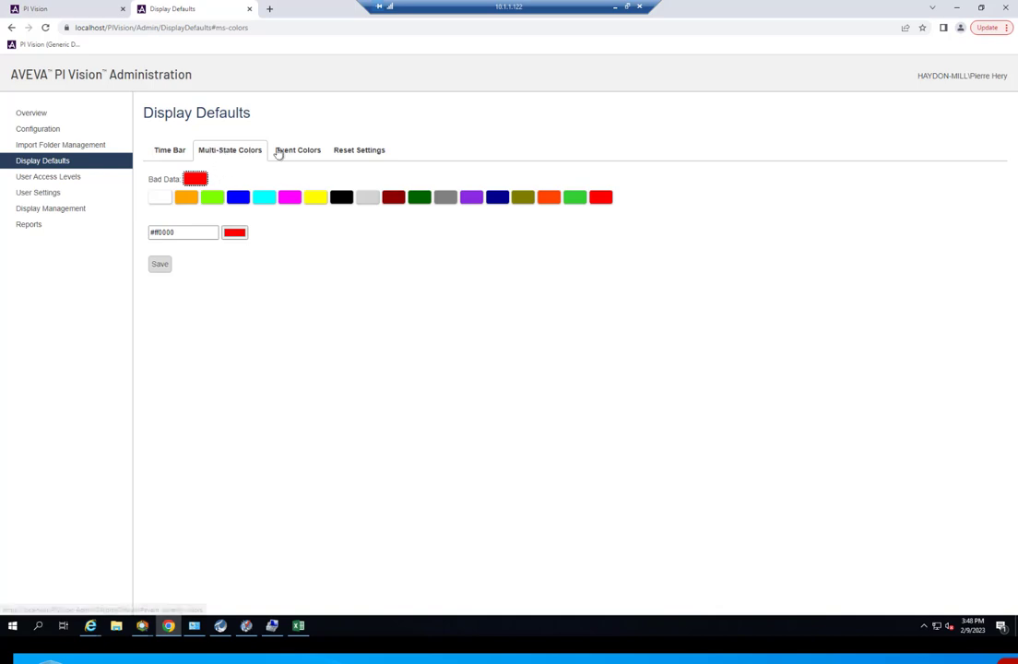
{"action": "left_click", "coordinate": [284, 155]}
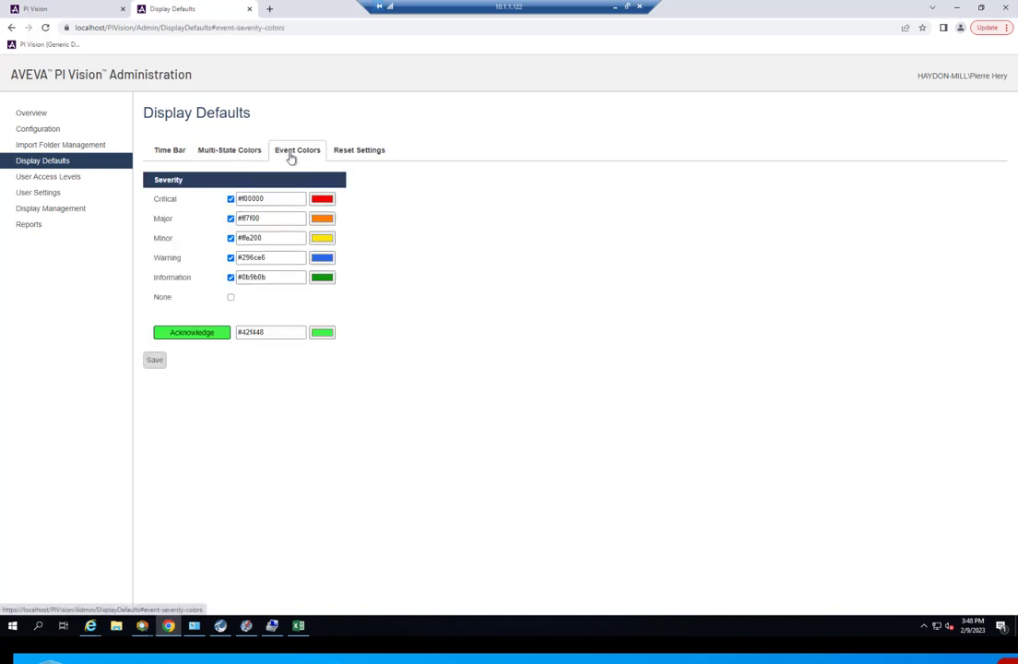
{"action": "left_click", "coordinate": [369, 157]}
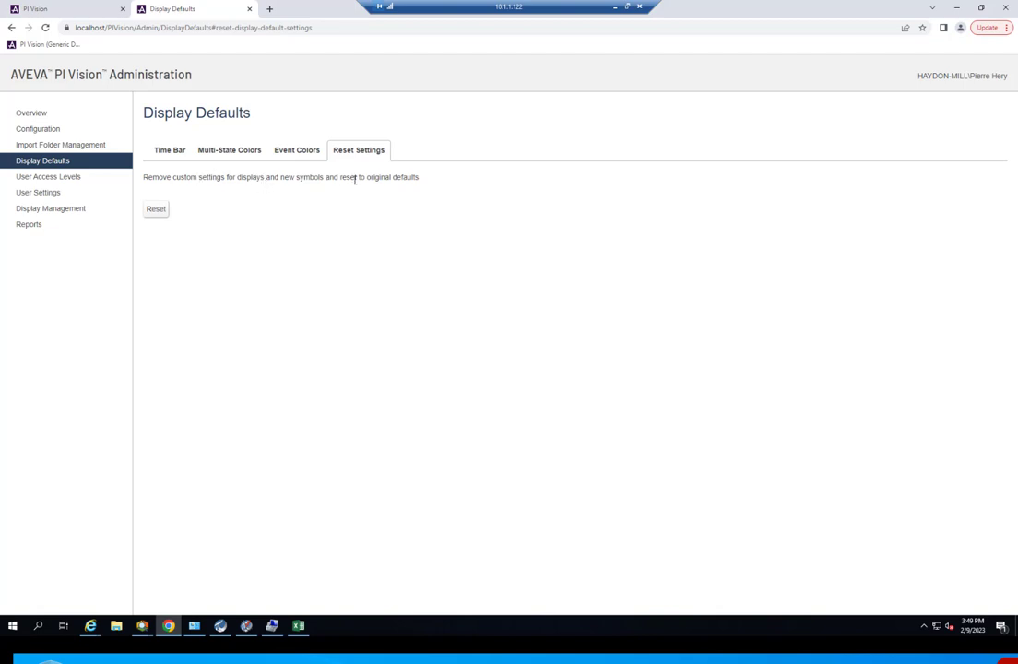
{"action": "left_click_drag", "start_coordinate": [354, 180], "coordinate": [393, 176]}
{"action": "left_click", "coordinate": [406, 176]}
Leave Display Defaults without saving and review the User Access Control options in User Access Levels
{"action": "left_click", "coordinate": [51, 180]}
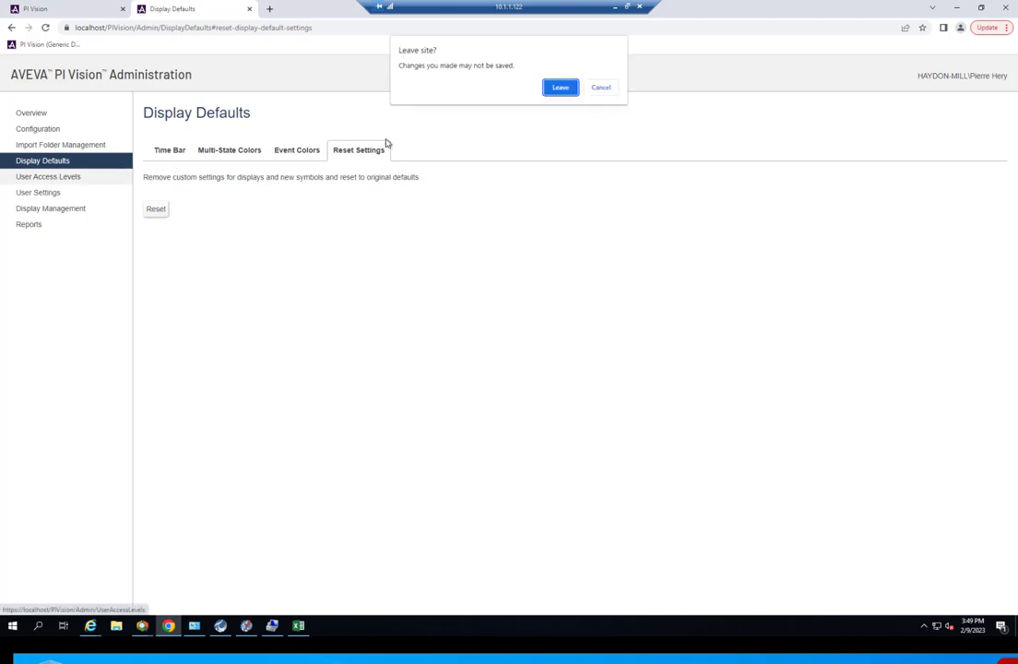
{"action": "left_click", "coordinate": [564, 90]}
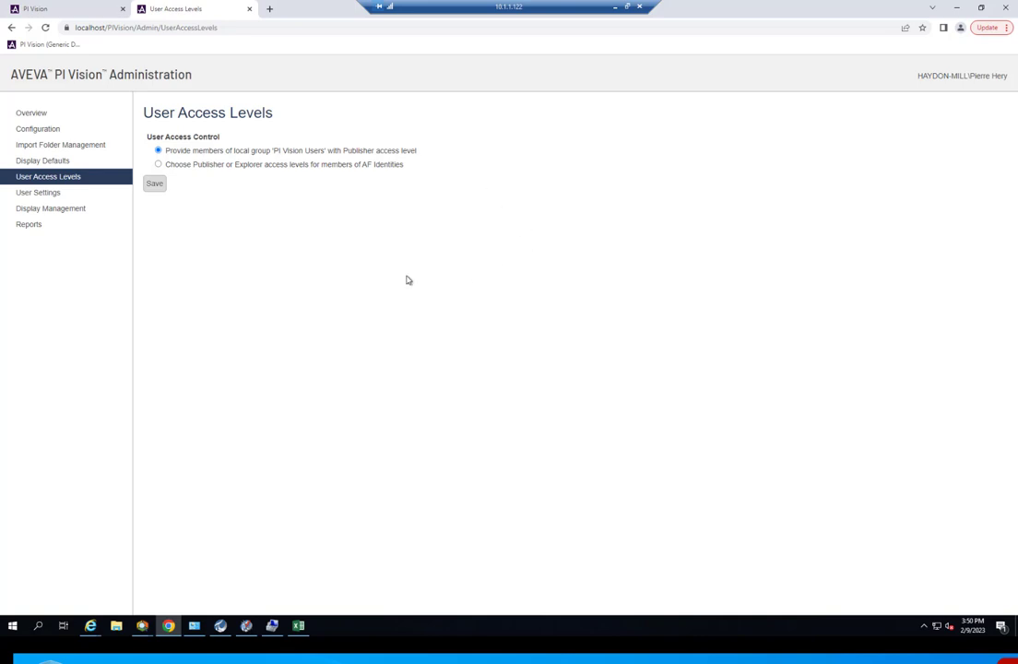
{"action": "left_click_drag", "start_coordinate": [152, 138], "coordinate": [208, 137]}
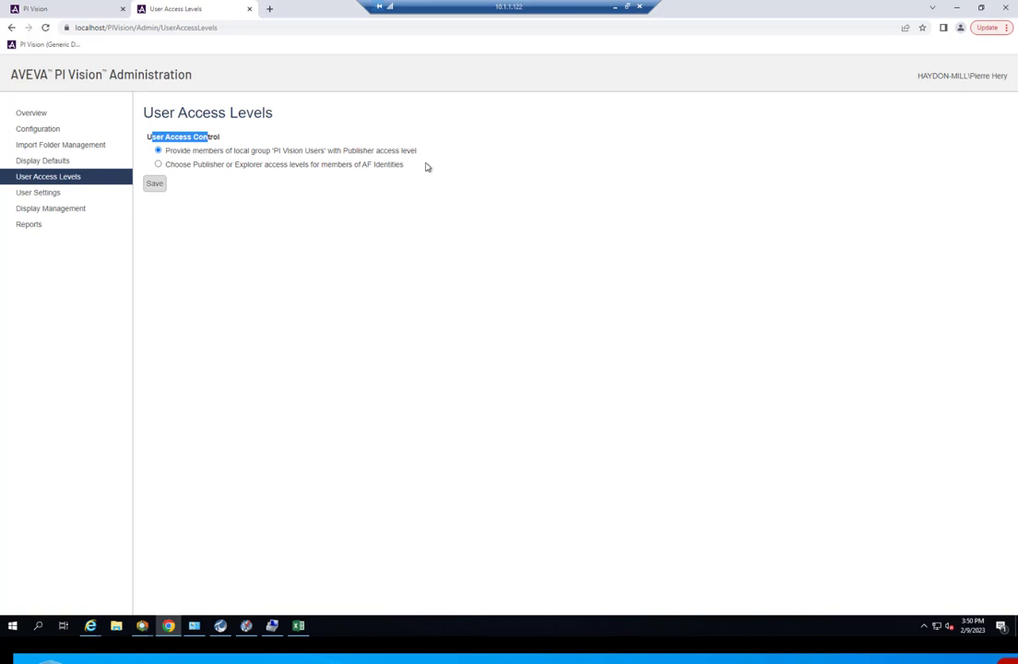
Switch to Computer Management and examine the PI Vision Admins, PI Vision Users and PI Vision Utility Users local groups
{"action": "left_click", "coordinate": [276, 628]}
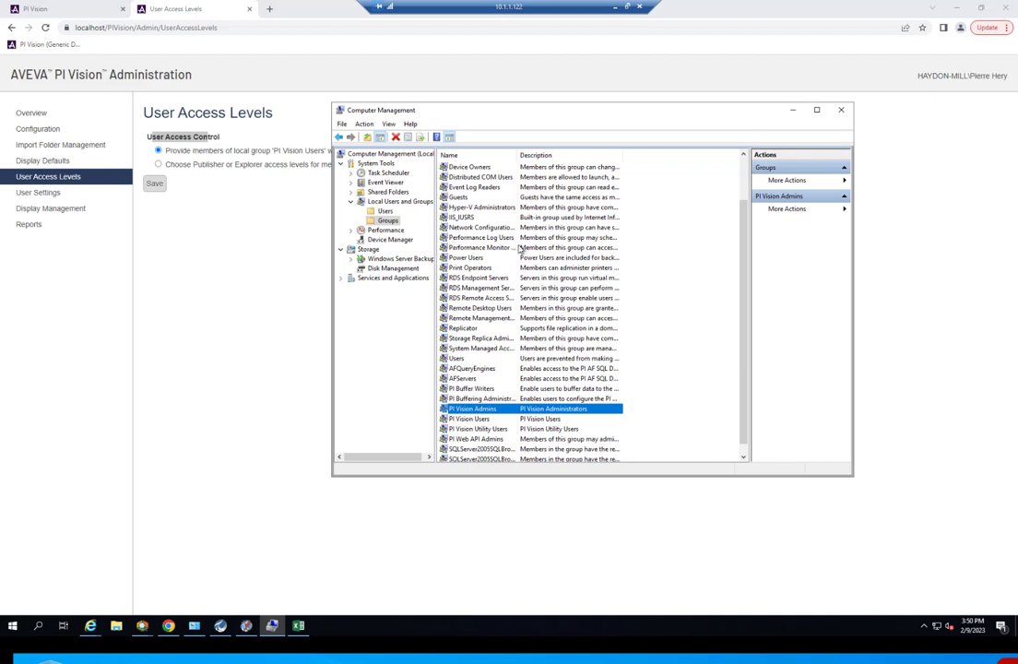
{"action": "scroll", "coordinate": [499, 311], "scroll_direction": "down", "scroll_amount": 1}
{"action": "left_click", "coordinate": [484, 418]}
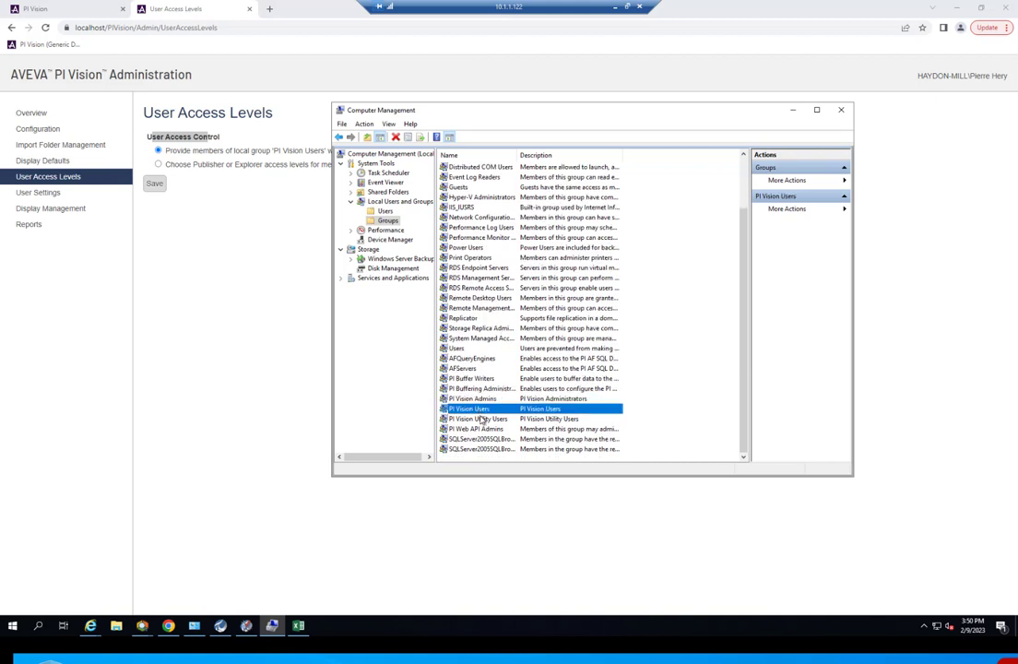
{"action": "key", "text": "Up"}
{"action": "key", "text": "Up"}
{"action": "key", "text": "Down"}
{"action": "key", "text": "Down"}
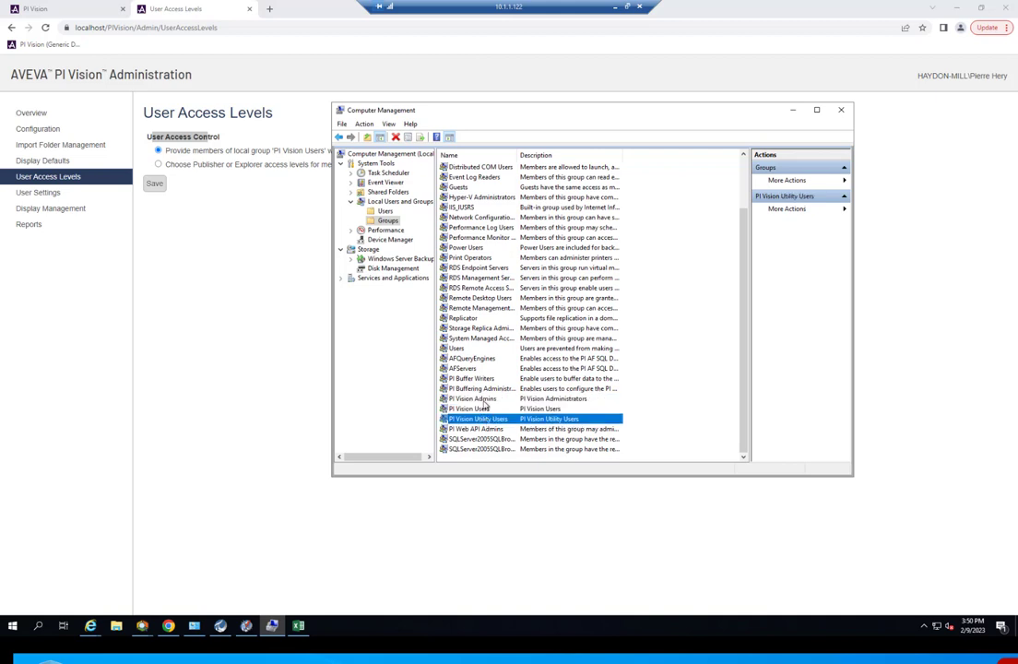
{"action": "left_click", "coordinate": [490, 399]}
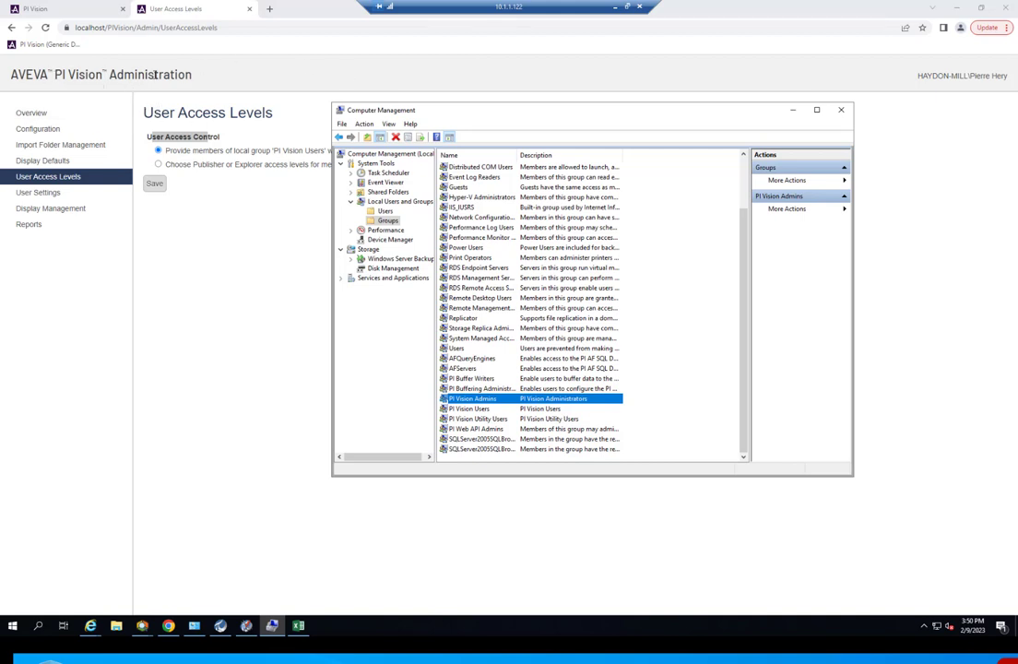
Compare the PI Vision Utility Users and PI Vision Users local groups with the User Access Control options, keeping both windows in view
{"action": "key", "text": "Down"}
{"action": "key", "text": "Down"}
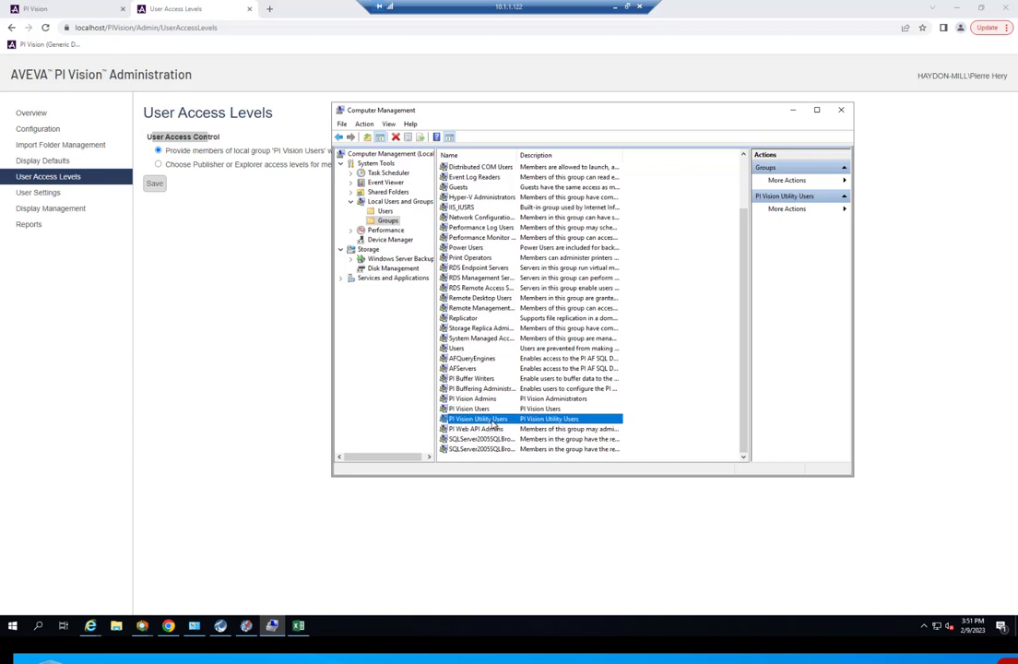
{"action": "left_click_drag", "start_coordinate": [395, 110], "coordinate": [512, 119]}
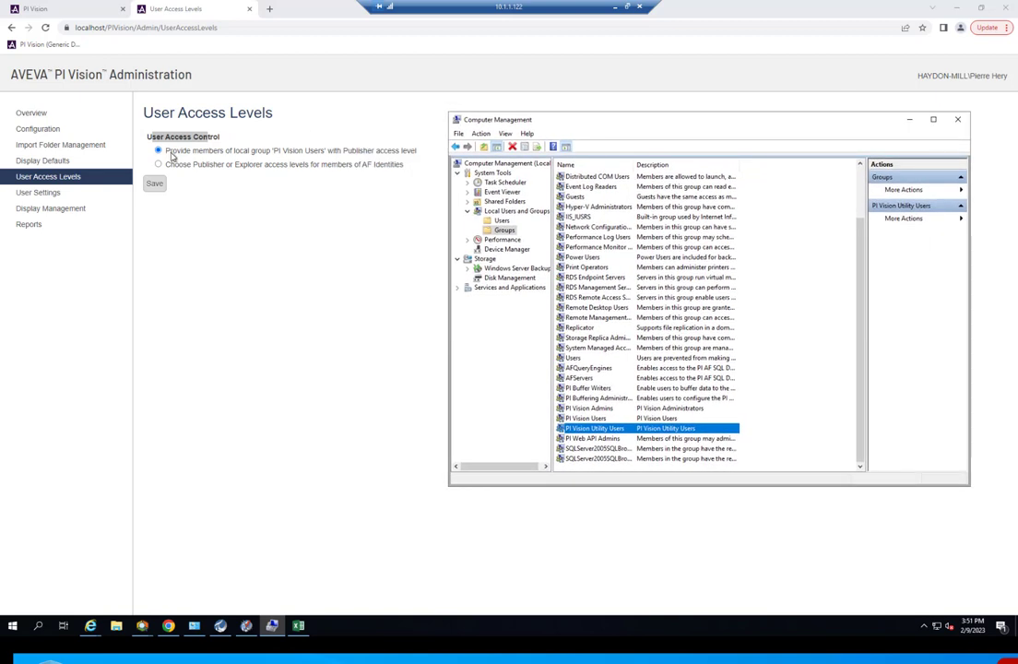
{"action": "left_click", "coordinate": [586, 419]}
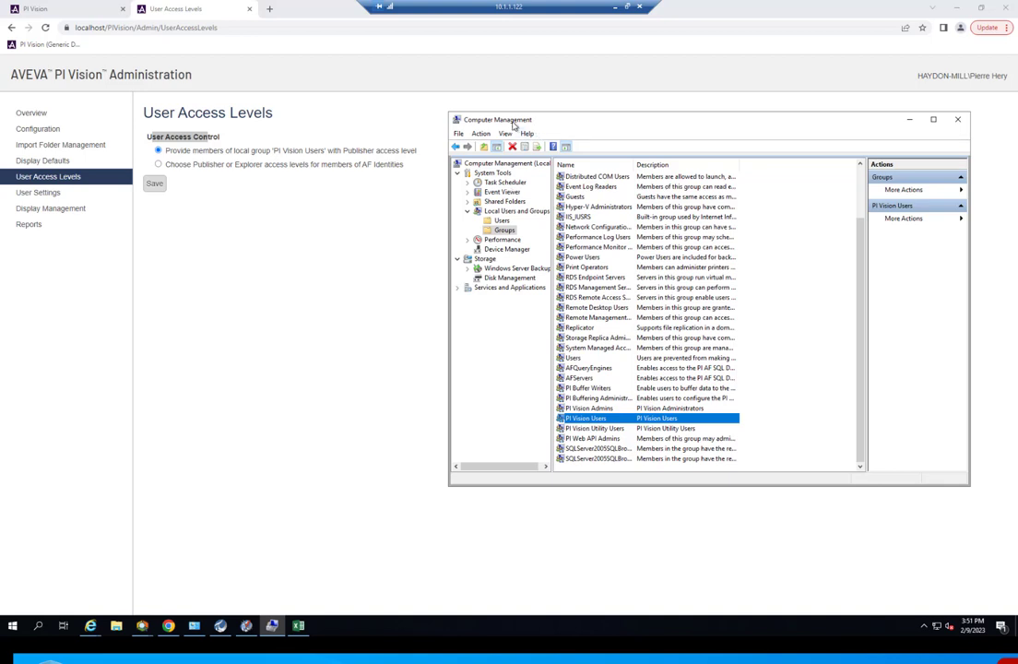
{"action": "left_click", "coordinate": [517, 214]}
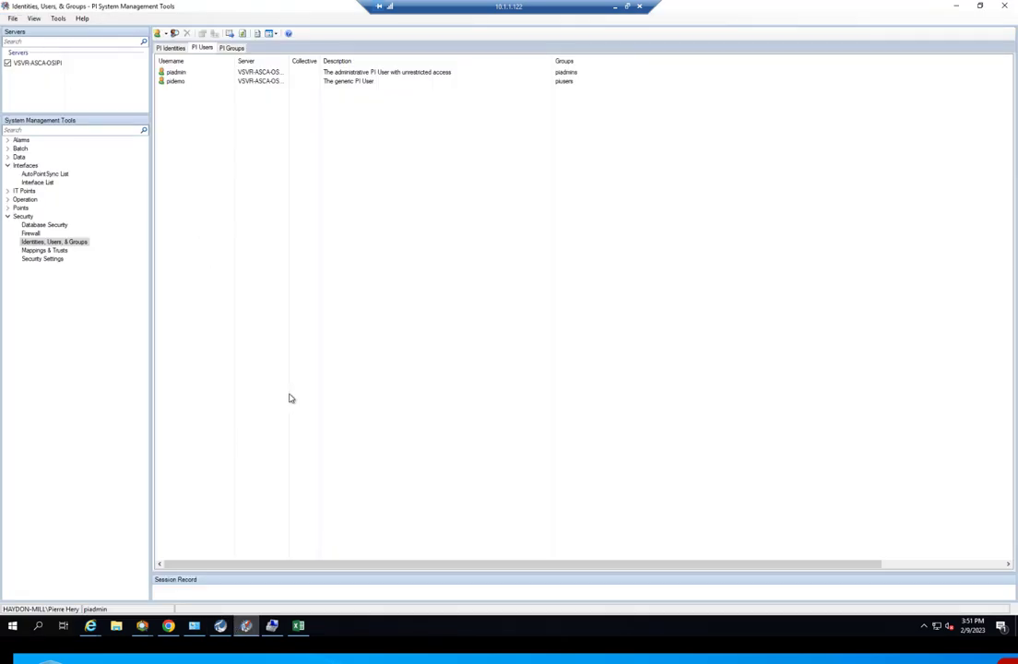
{"action": "left_click", "coordinate": [168, 625]}
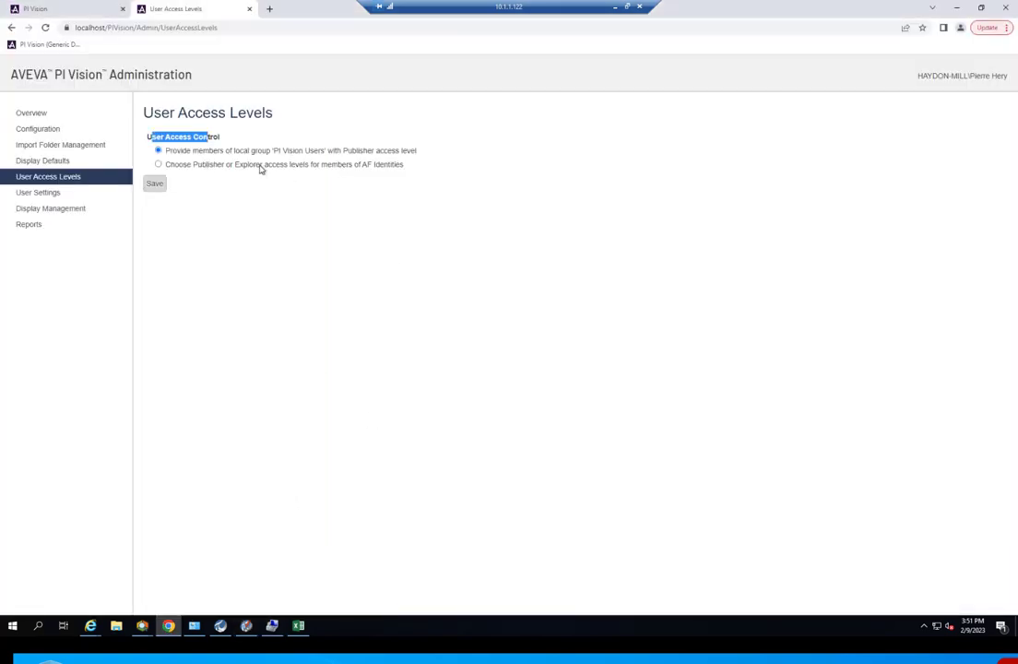
Choose Publisher or Explorer access levels for AF Identities and review the PI Identities in PI System Management Tools for comparison
{"action": "left_click", "coordinate": [160, 164]}
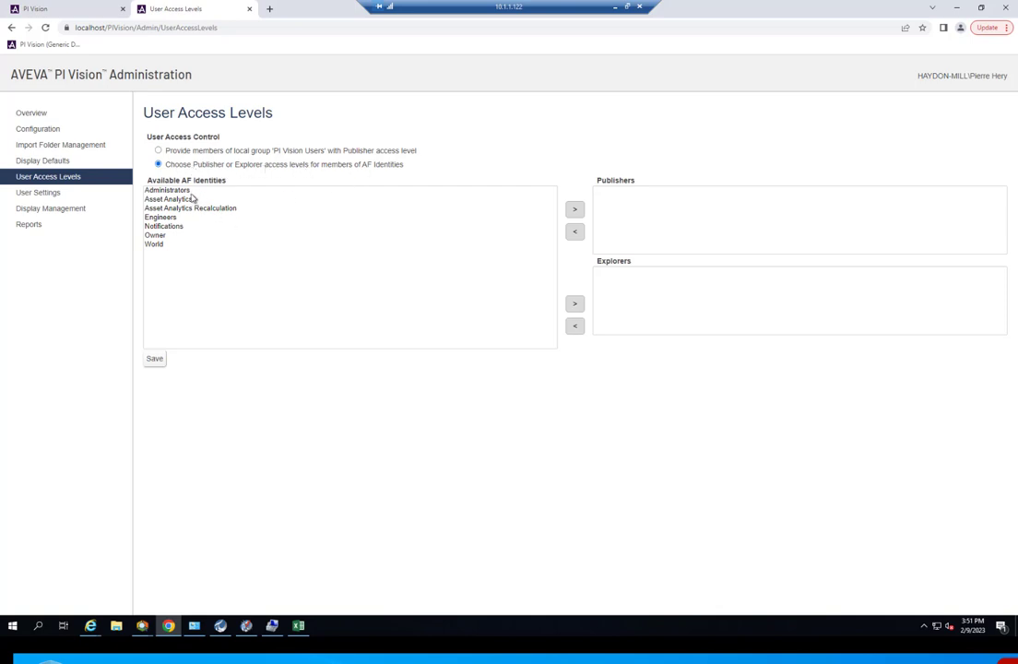
{"action": "left_click", "coordinate": [246, 625]}
{"action": "left_click", "coordinate": [170, 48]}
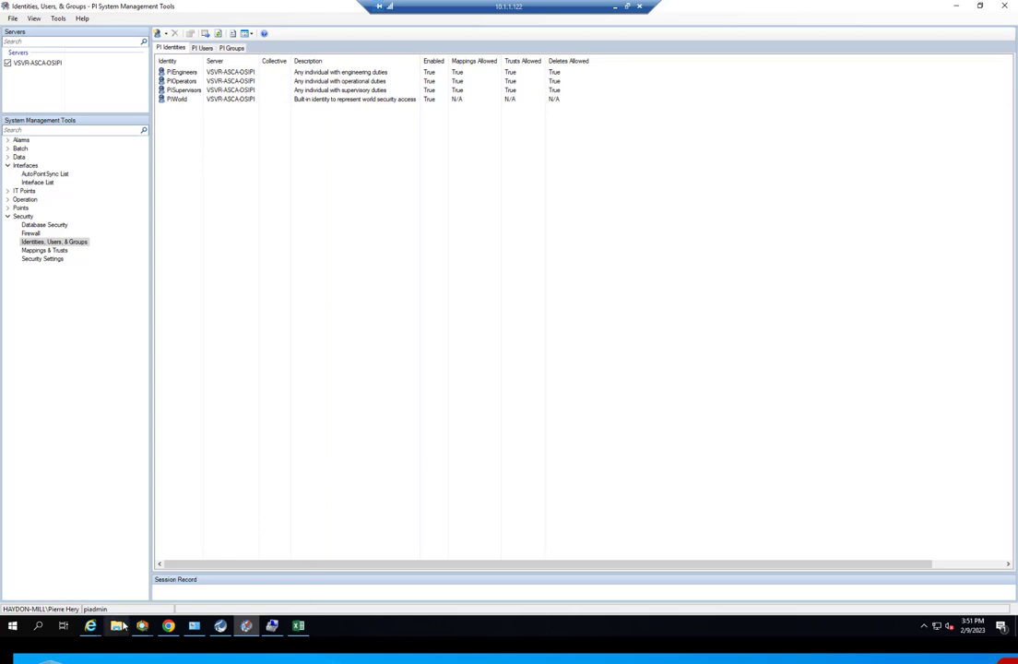
{"action": "key", "text": "alt+Tab"}
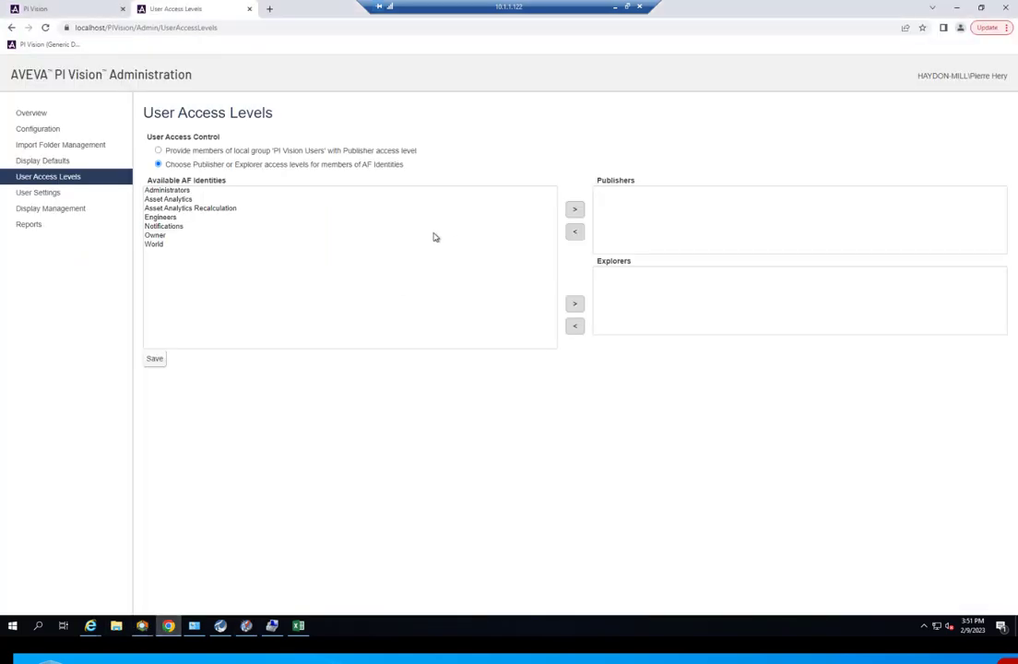
Assign the Administrators AF identity to Publishers and the Owner identity to Explorers
{"action": "left_click", "coordinate": [171, 191]}
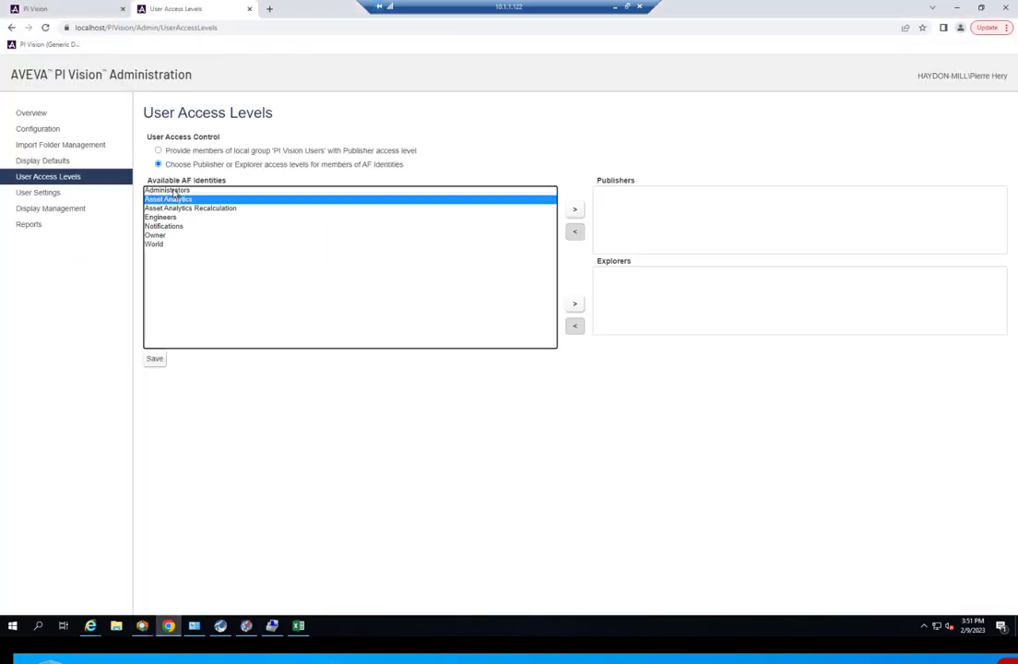
{"action": "left_click", "coordinate": [575, 210]}
{"action": "left_click", "coordinate": [155, 226]}
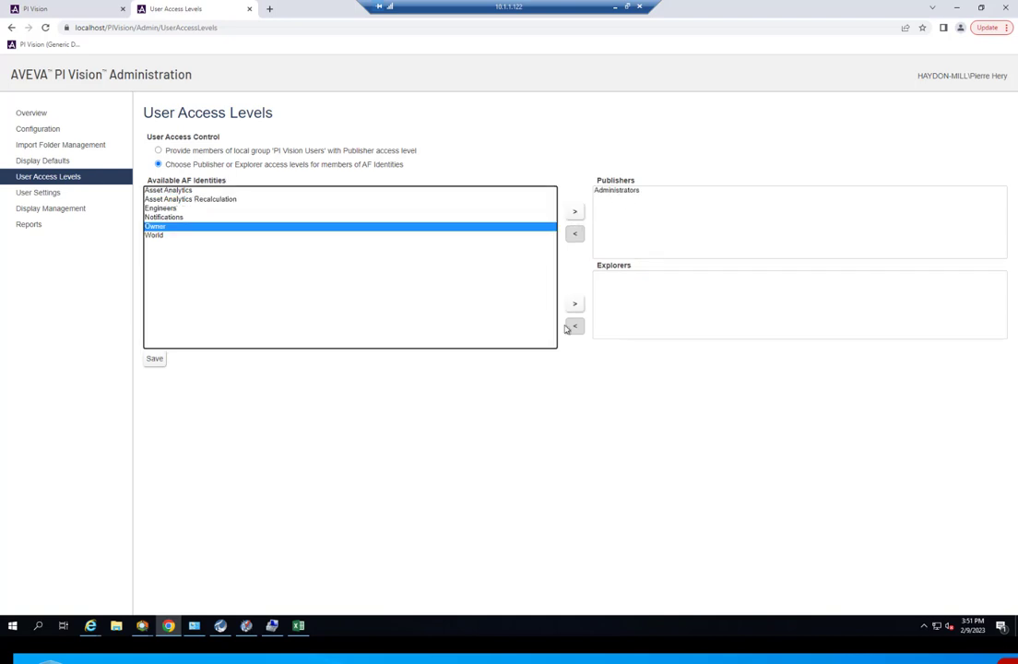
{"action": "left_click", "coordinate": [575, 304]}
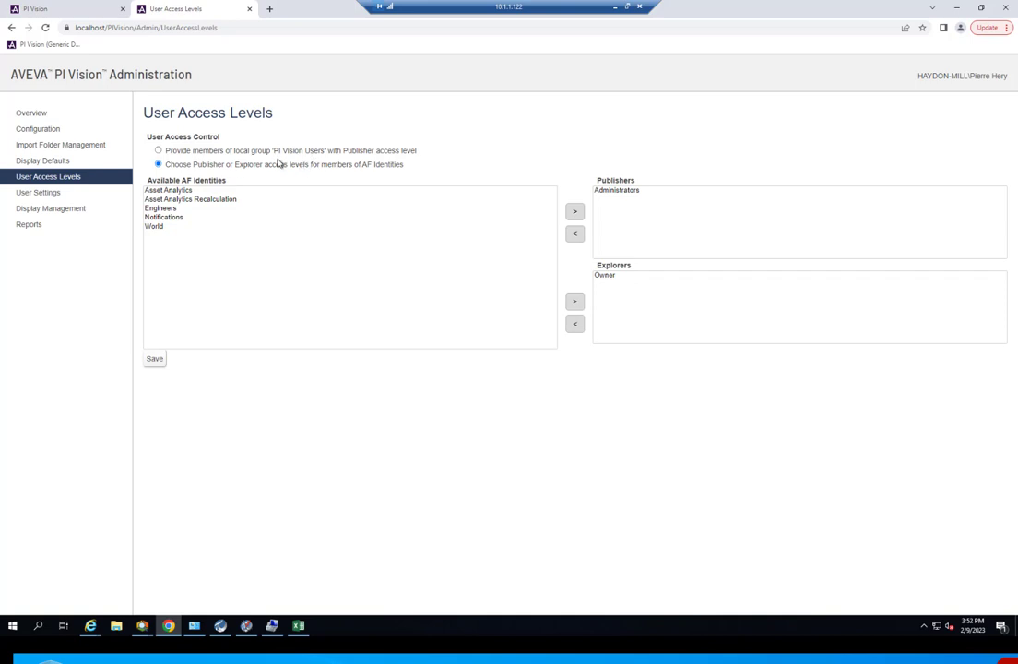
Review Local Users and Groups in Computer Management and the PI Identities in PI System Management Tools, and return to User Access Levels
{"action": "left_click", "coordinate": [272, 627]}
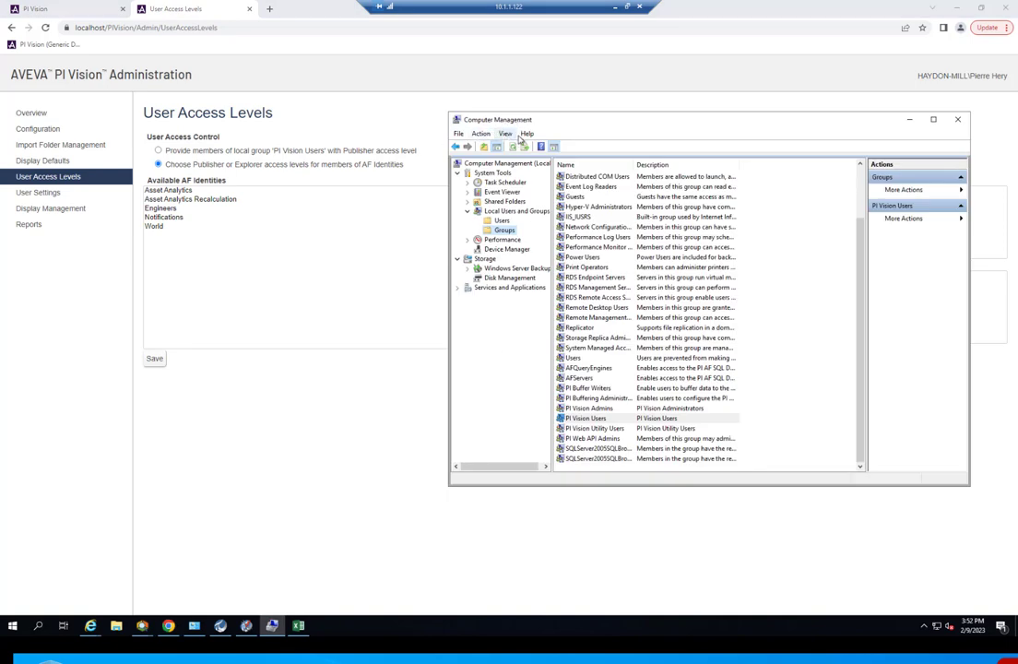
{"action": "left_click", "coordinate": [513, 212]}
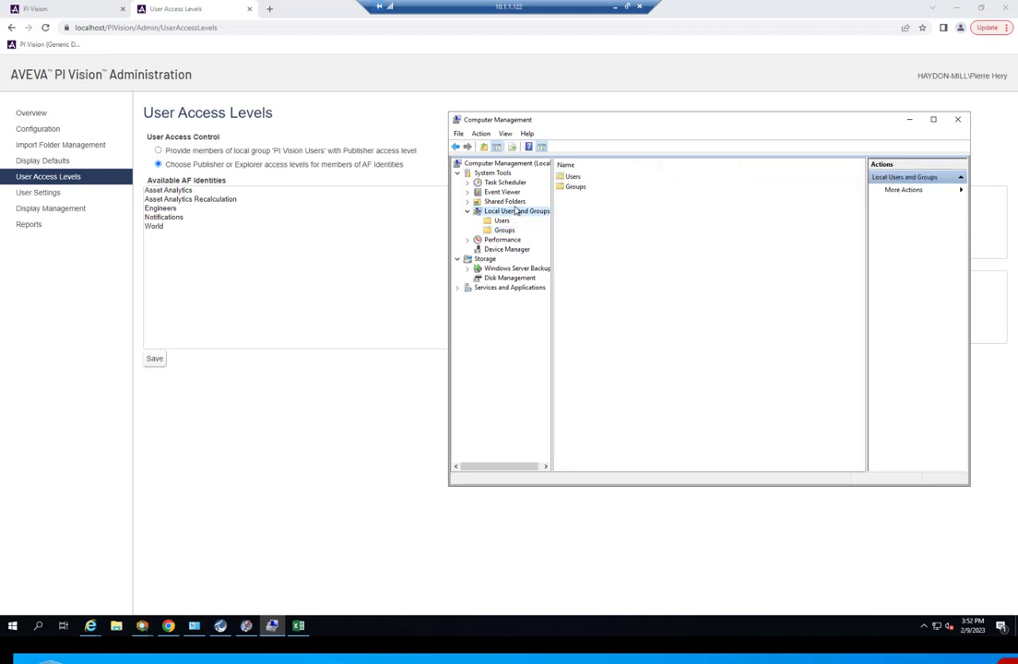
{"action": "left_click", "coordinate": [338, 415]}
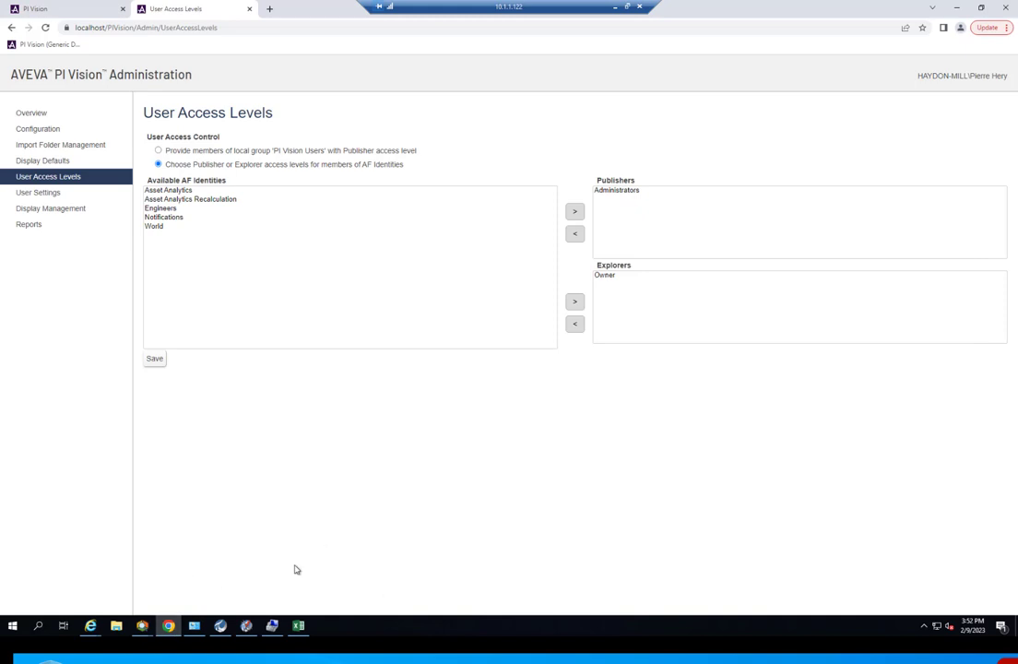
{"action": "key", "text": "alt+Tab"}
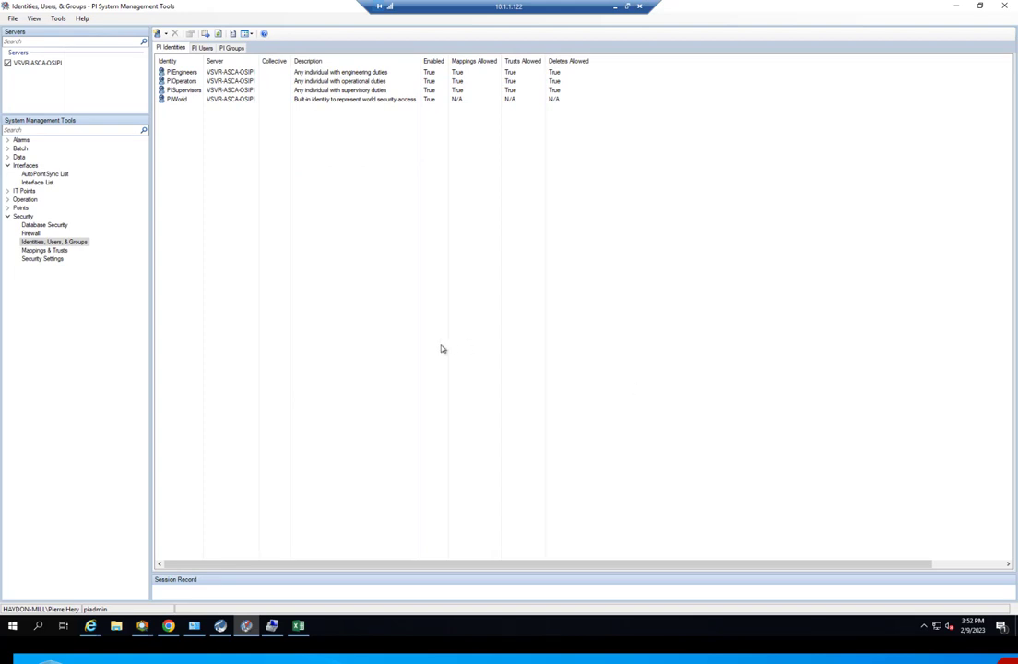
{"action": "left_click", "coordinate": [168, 625]}
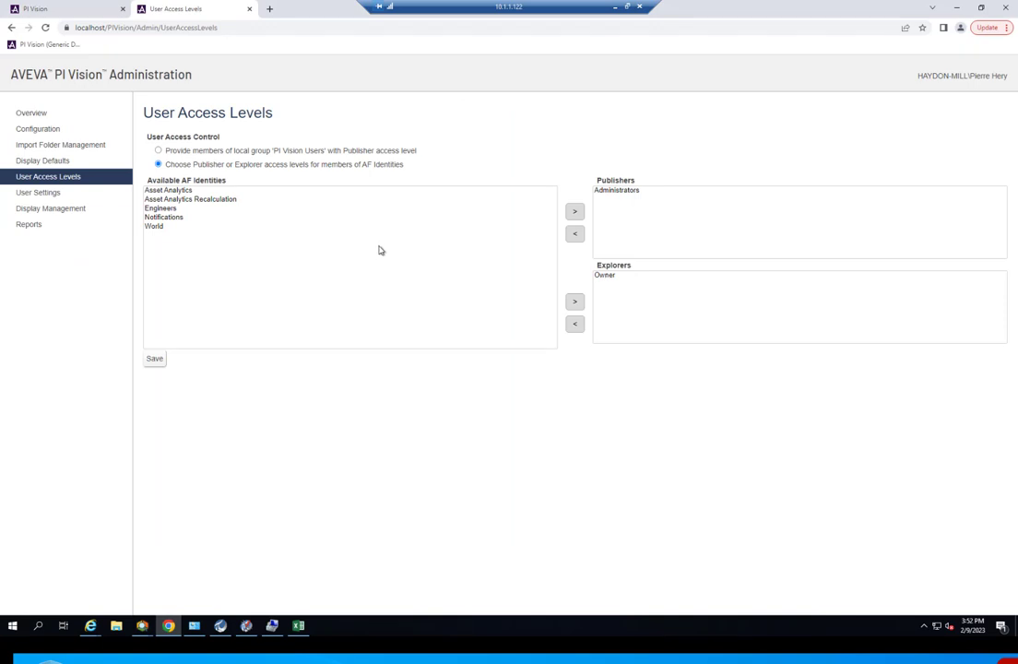
Go to User Settings without saving the access levels and select a user account under Clear User Settings
{"action": "left_click", "coordinate": [39, 196]}
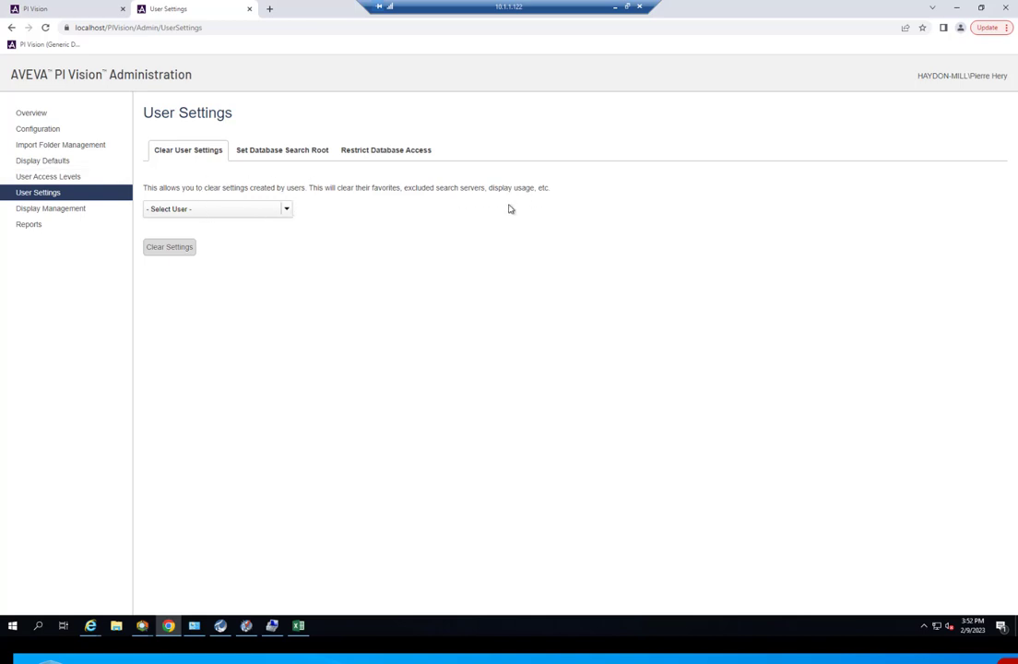
{"action": "left_click", "coordinate": [278, 151]}
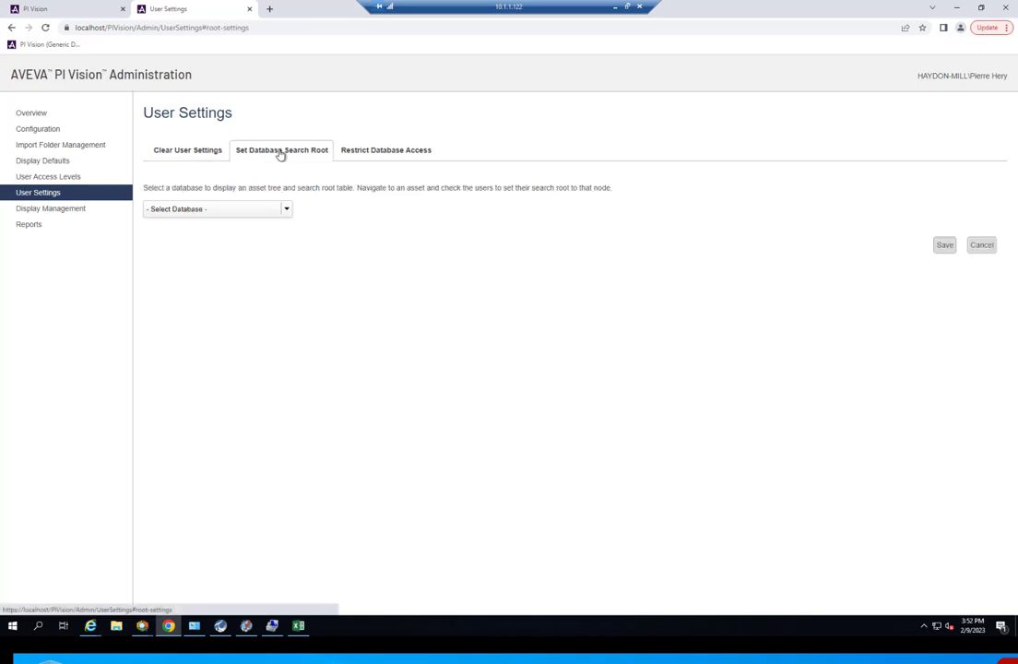
{"action": "left_click", "coordinate": [211, 154]}
{"action": "left_click", "coordinate": [254, 209]}
{"action": "left_click", "coordinate": [204, 230]}
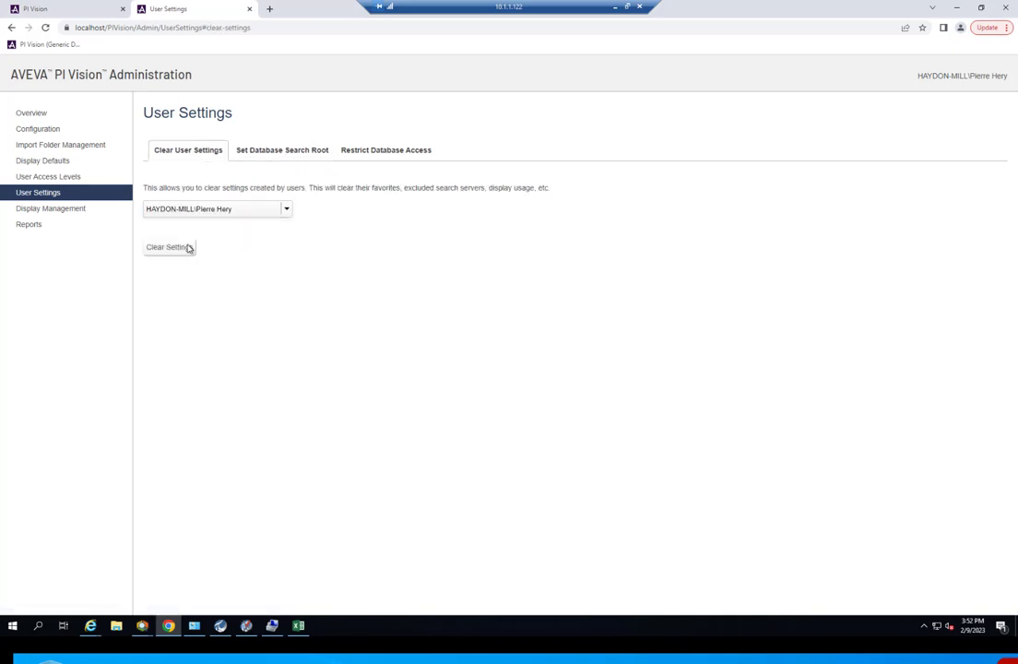
Review the Set Database Search Root instructions and open the WaterWorld_Main display in PI Vision
{"action": "left_click", "coordinate": [279, 153]}
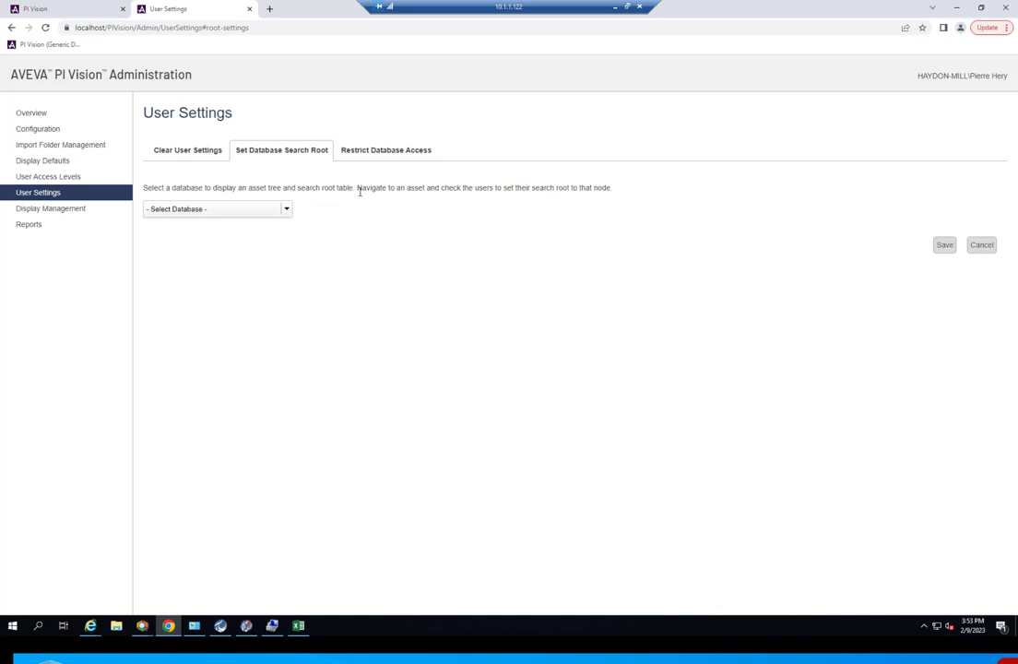
{"action": "left_click_drag", "start_coordinate": [359, 191], "coordinate": [566, 188]}
{"action": "left_click", "coordinate": [91, 9]}
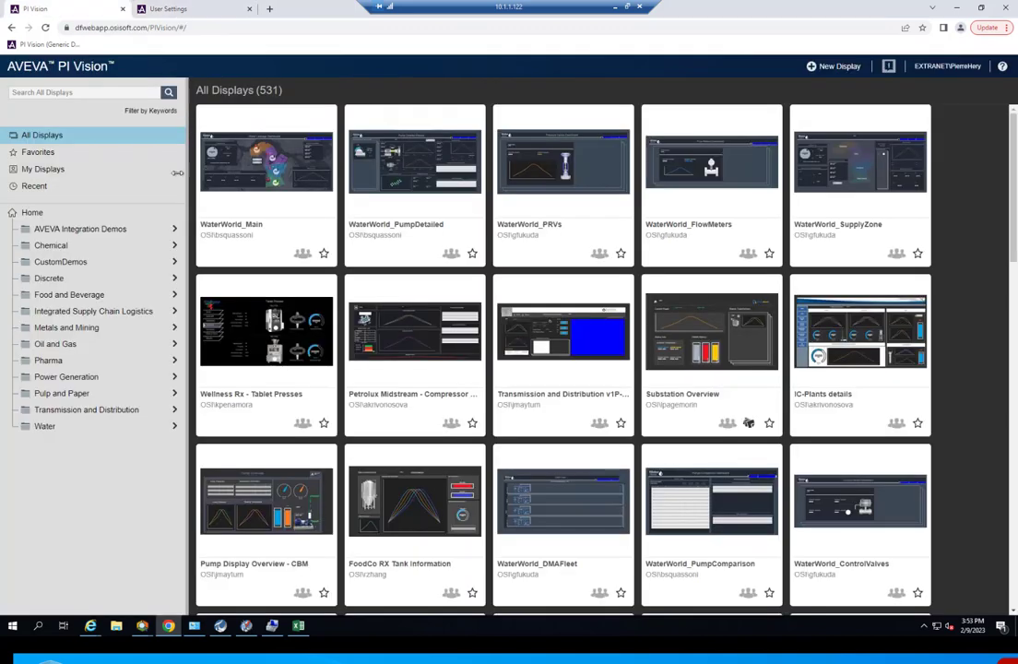
{"action": "left_click", "coordinate": [302, 169]}
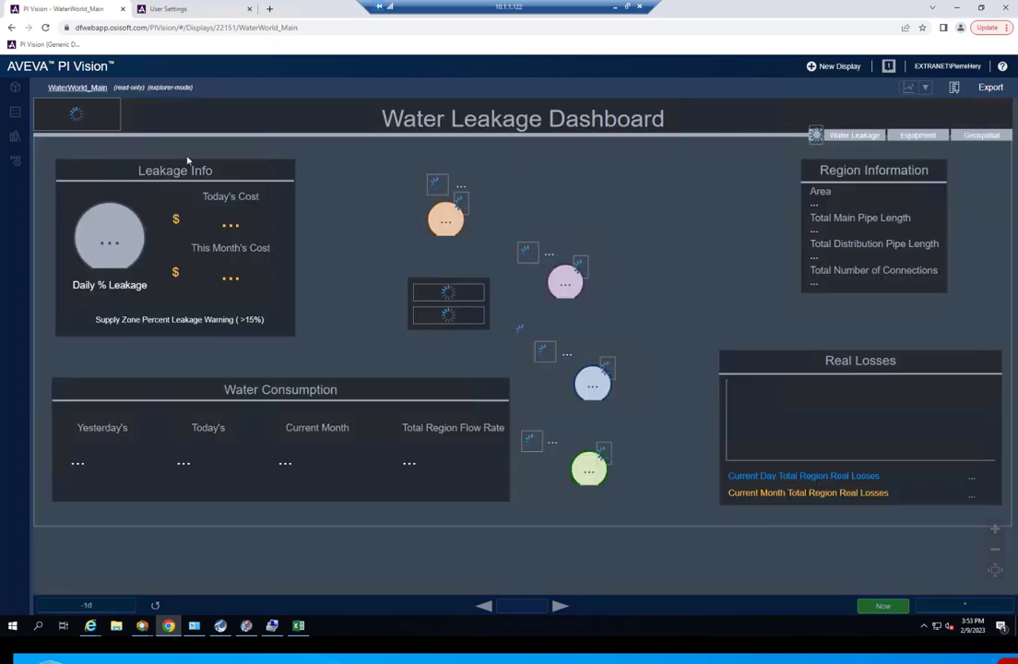
{"action": "left_click", "coordinate": [180, 10]}
{"action": "left_click", "coordinate": [467, 278]}
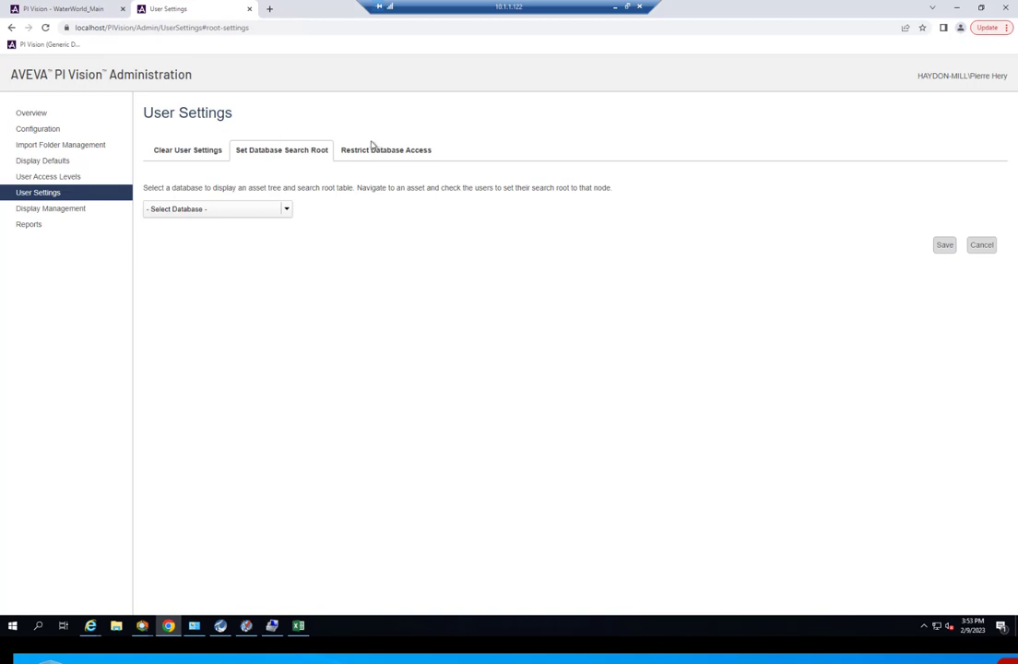
Under Restrict Database Access, select VSVR-ASCA-OSIPI\Water World Demo and mark the listed user as restricted
{"action": "left_click", "coordinate": [403, 159]}
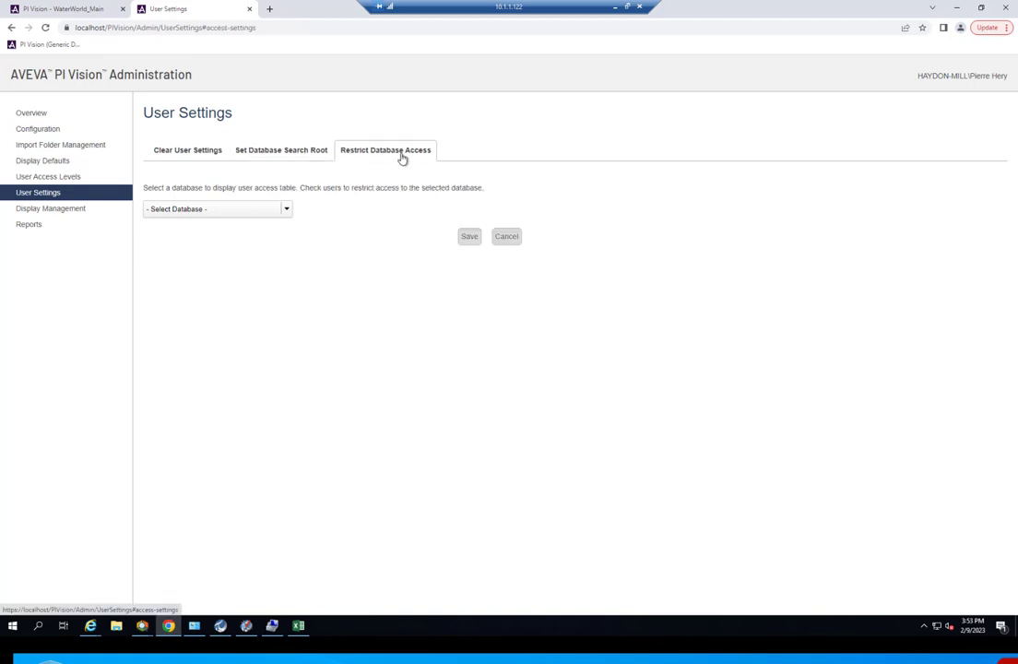
{"action": "left_click", "coordinate": [229, 209]}
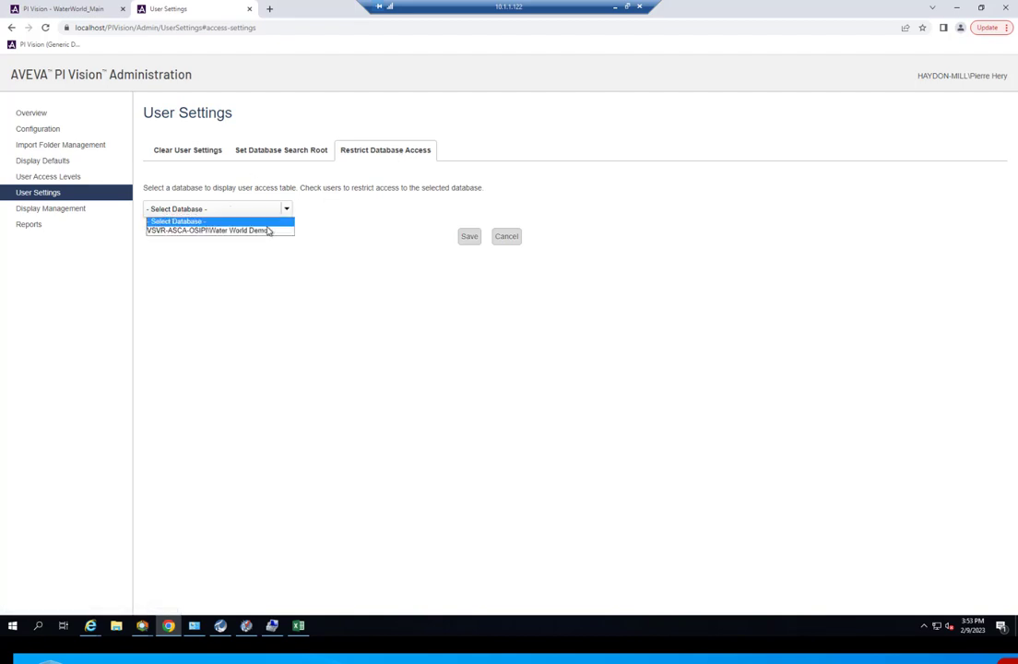
{"action": "left_click", "coordinate": [260, 230]}
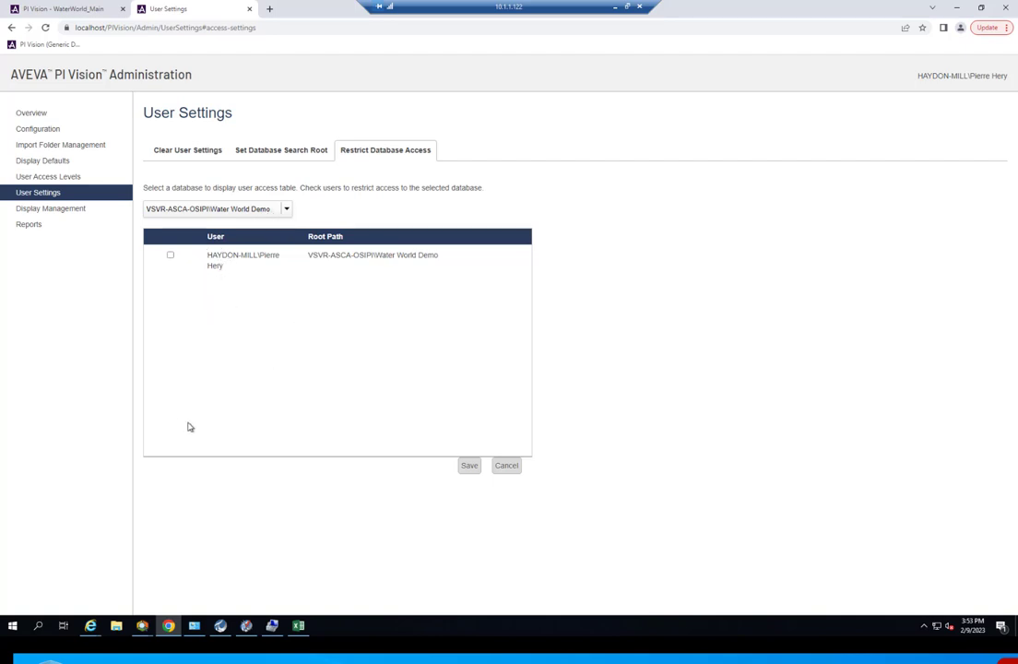
{"action": "triple_click", "coordinate": [214, 265]}
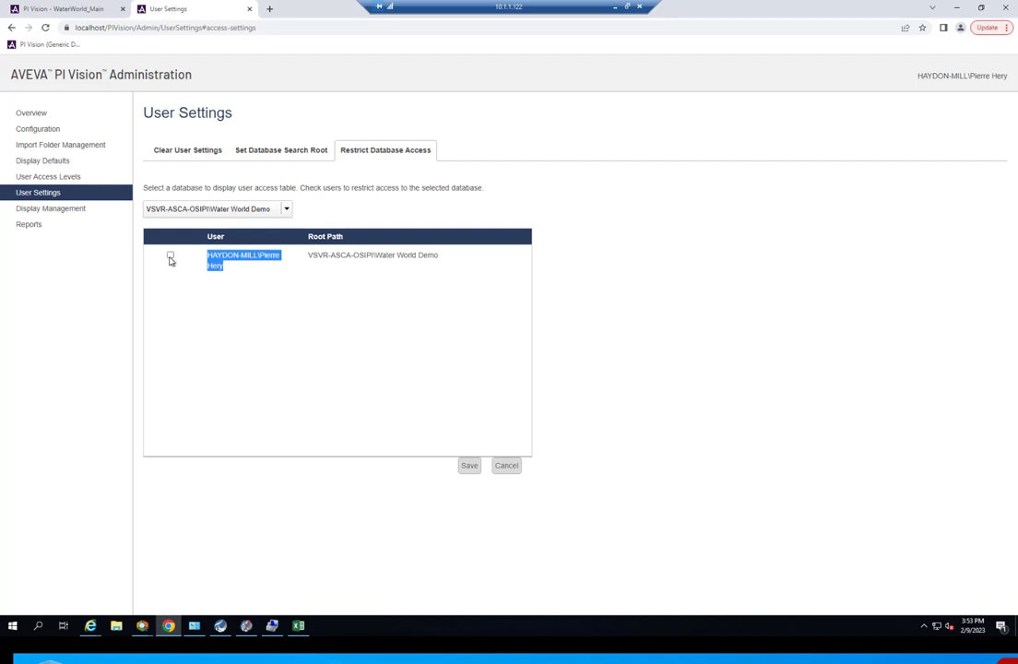
{"action": "left_click", "coordinate": [169, 255]}
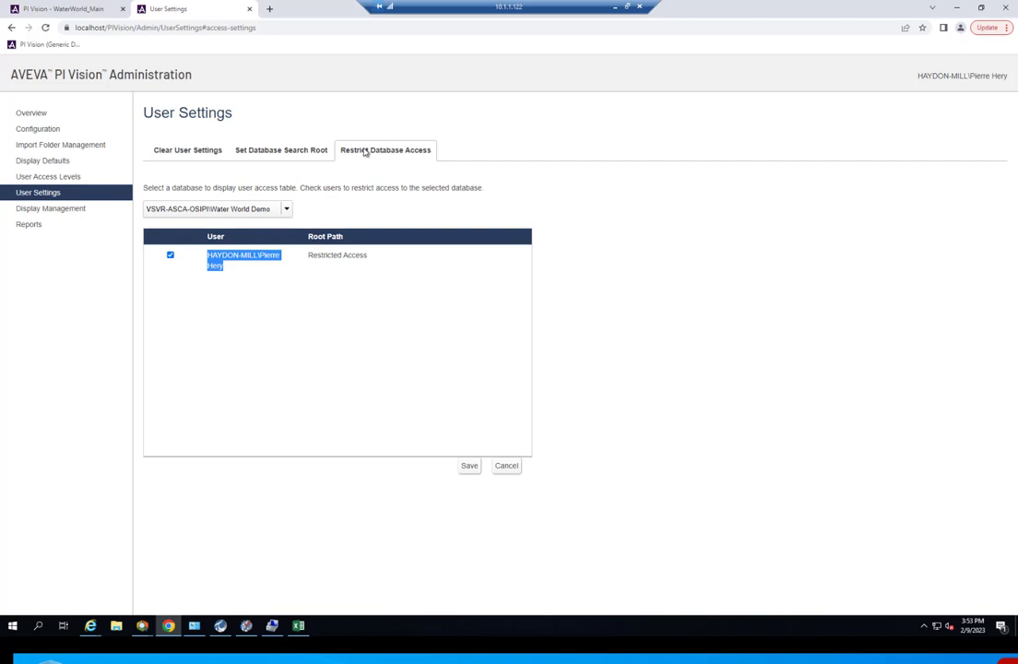
Browse the asset databases available alongside the WaterWorld_Main display and return to User Settings
{"action": "left_click", "coordinate": [83, 9]}
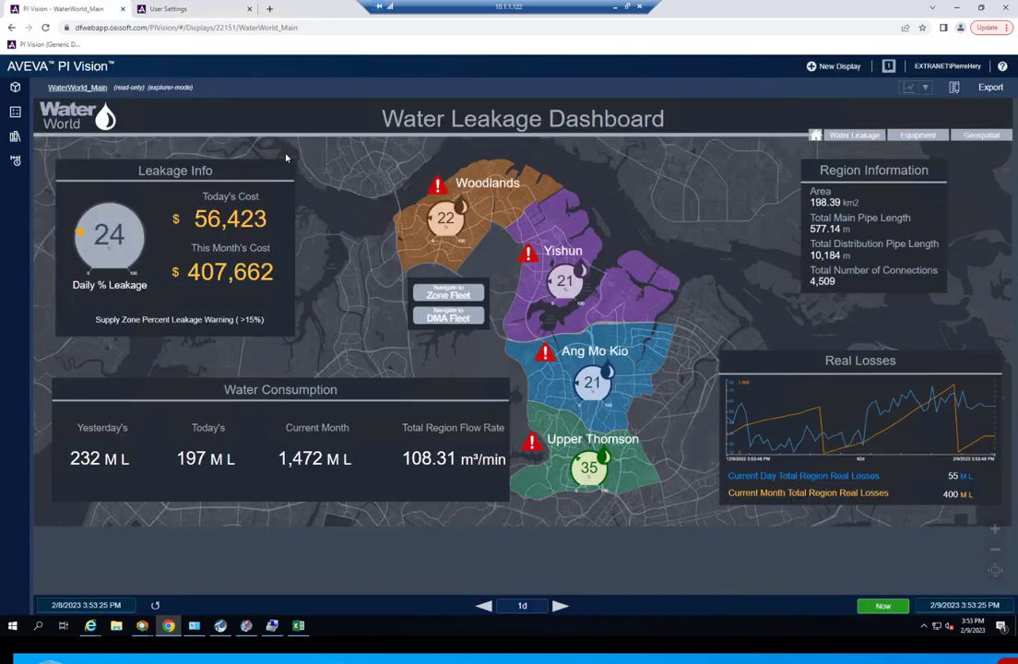
{"action": "left_click", "coordinate": [15, 88]}
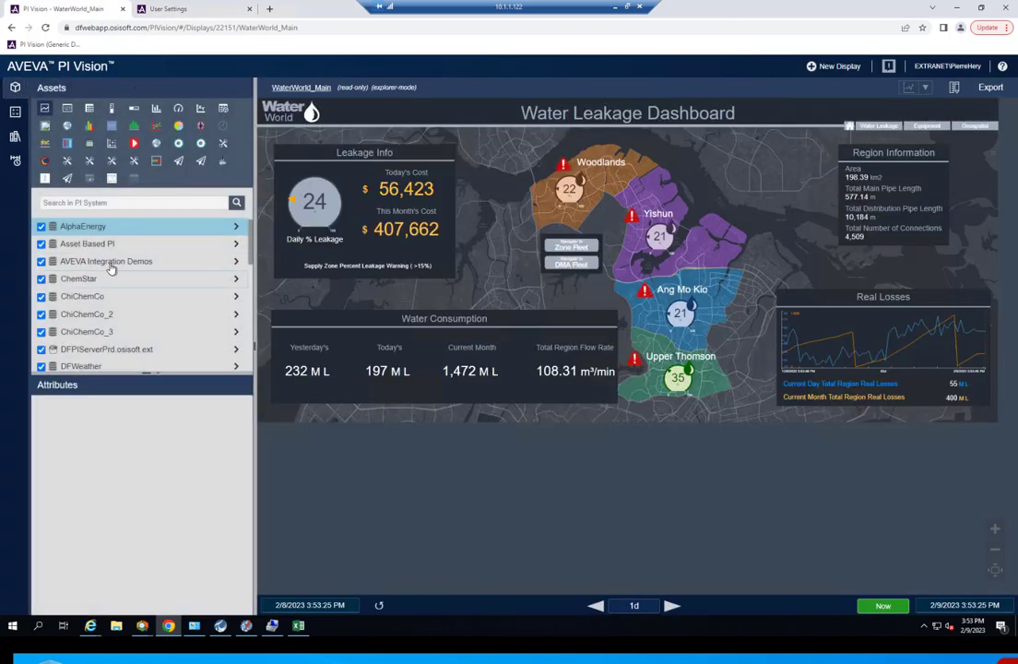
{"action": "scroll", "coordinate": [97, 224], "scroll_direction": "down", "scroll_amount": 1}
{"action": "left_click", "coordinate": [167, 9]}
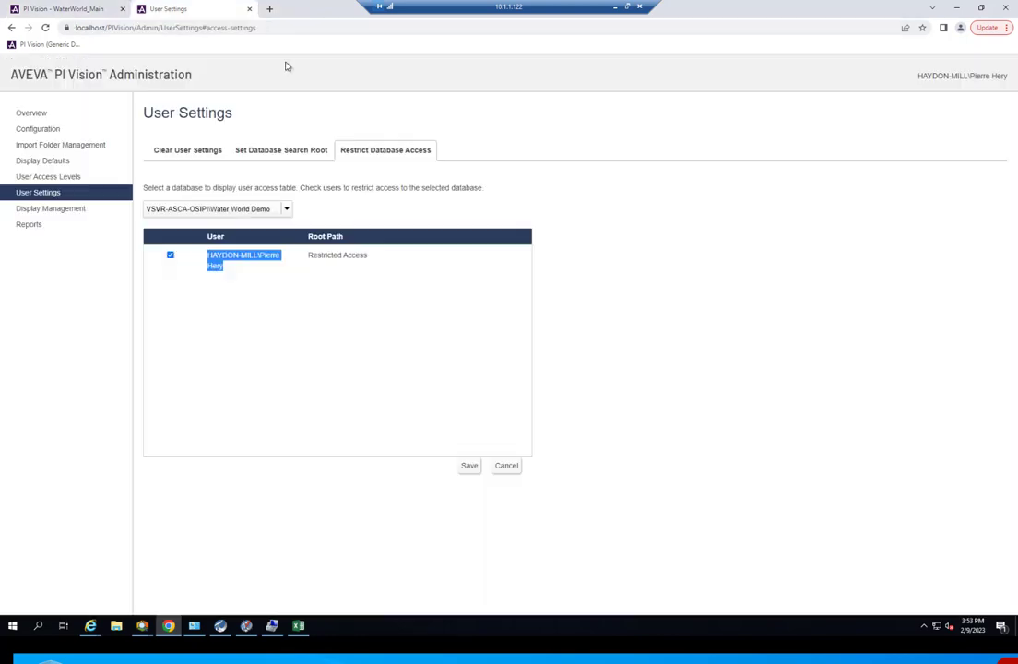
Load VSVR-ASCA-OSIPI\Water World Demo under Set Database Search Root and compare it with the PI Vision asset list
{"action": "left_click", "coordinate": [275, 158]}
{"action": "left_click", "coordinate": [263, 209]}
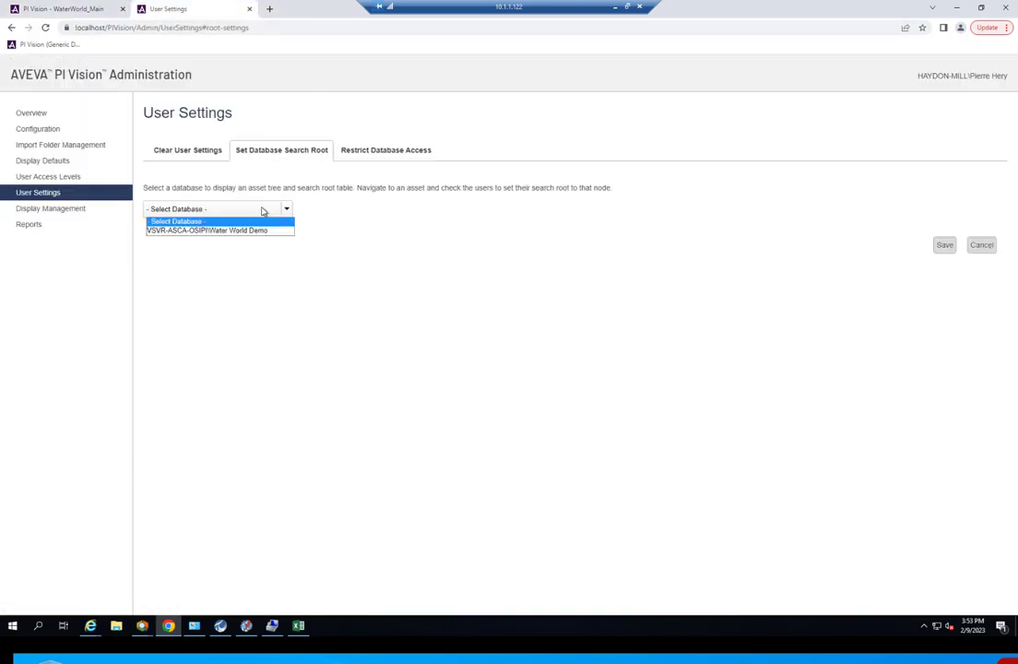
{"action": "left_click", "coordinate": [260, 231]}
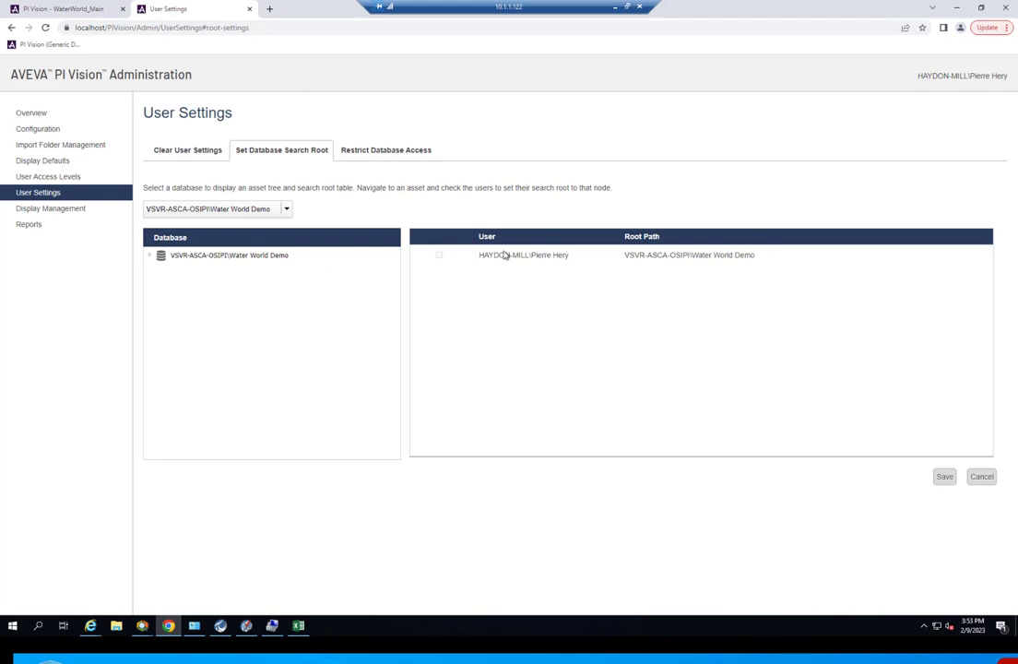
{"action": "left_click", "coordinate": [104, 11]}
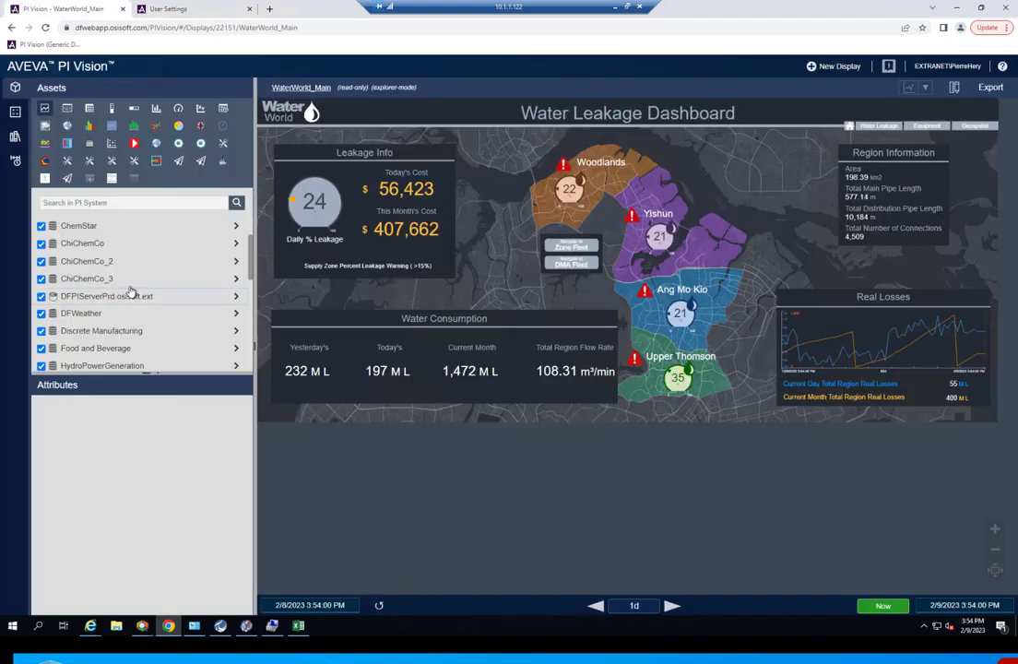
{"action": "scroll", "coordinate": [108, 249], "scroll_direction": "up", "scroll_amount": 1}
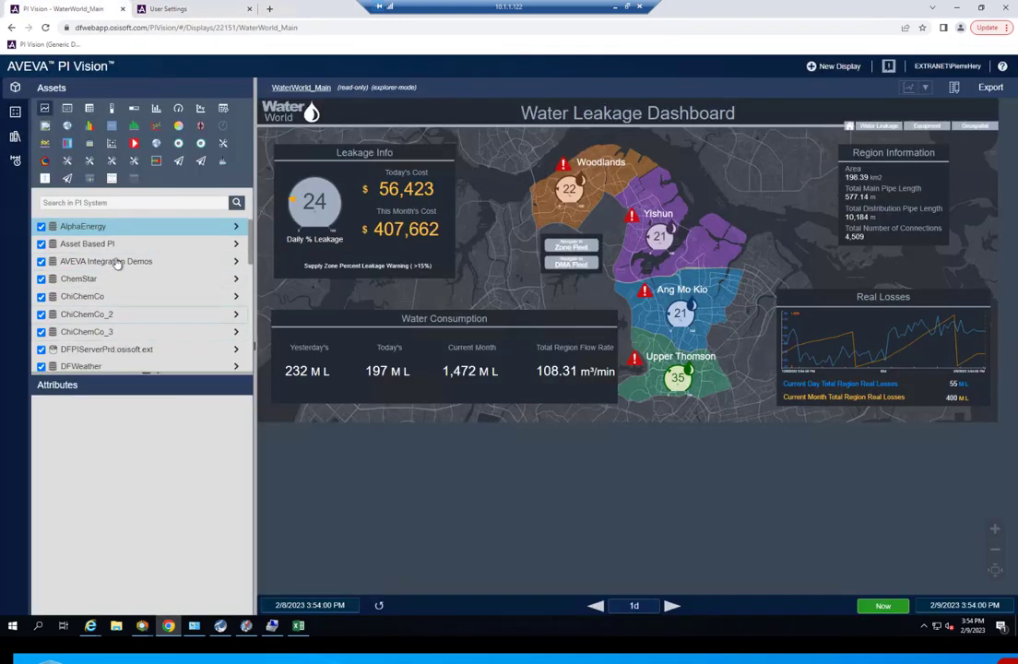
Enlarge the PI Vision asset list to browse more databases, then open Display Management, leaving User Settings without saving
{"action": "left_click_drag", "start_coordinate": [146, 372], "coordinate": [146, 518]}
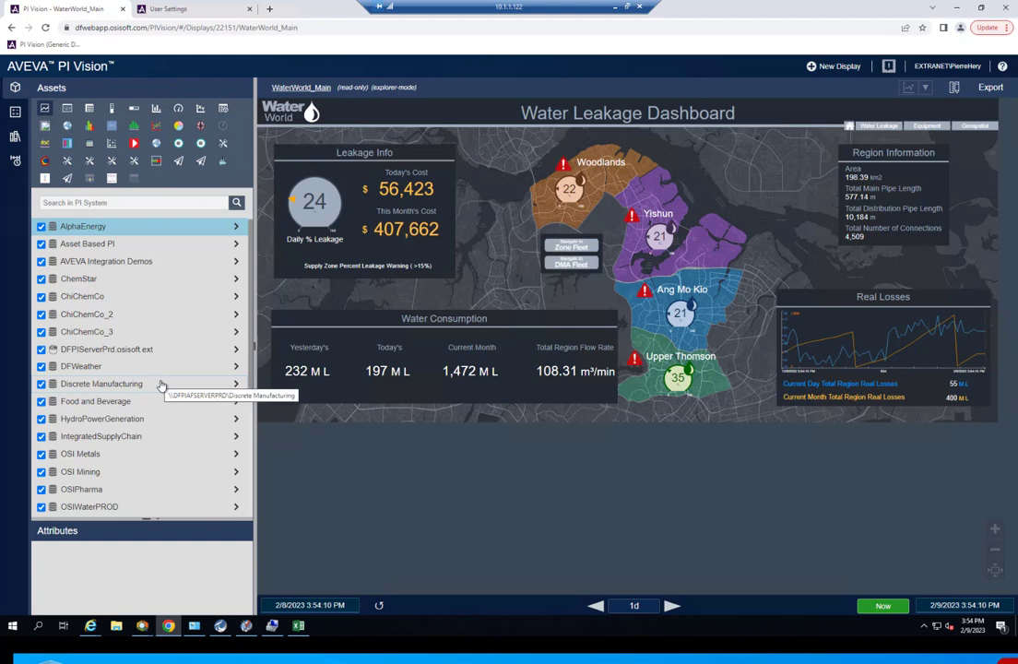
{"action": "left_click", "coordinate": [193, 11]}
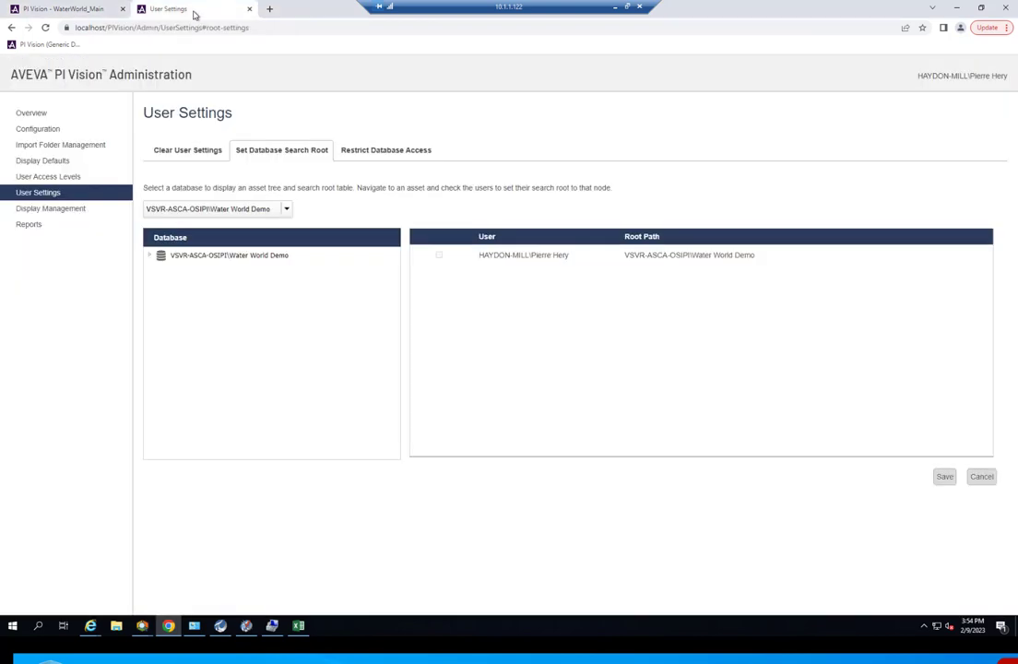
{"action": "left_click", "coordinate": [57, 208]}
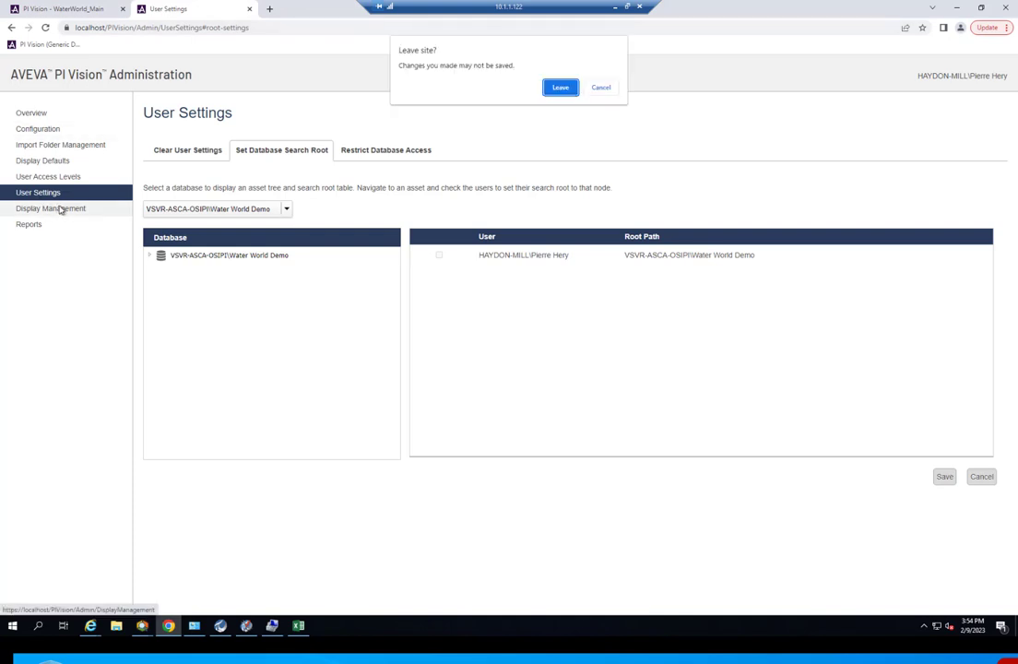
{"action": "left_click", "coordinate": [561, 89]}
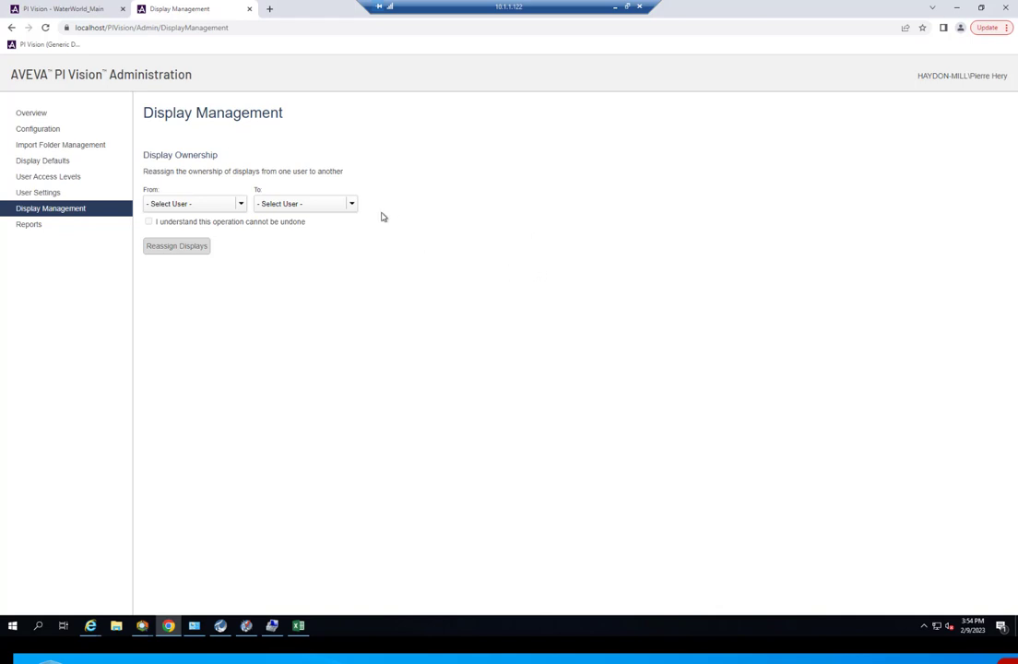
Under Display Ownership, choose the listed user as both From and To and inspect the user choices without reassigning displays
{"action": "left_click", "coordinate": [221, 205]}
{"action": "left_click", "coordinate": [219, 225]}
{"action": "left_click", "coordinate": [295, 204]}
{"action": "left_click", "coordinate": [300, 226]}
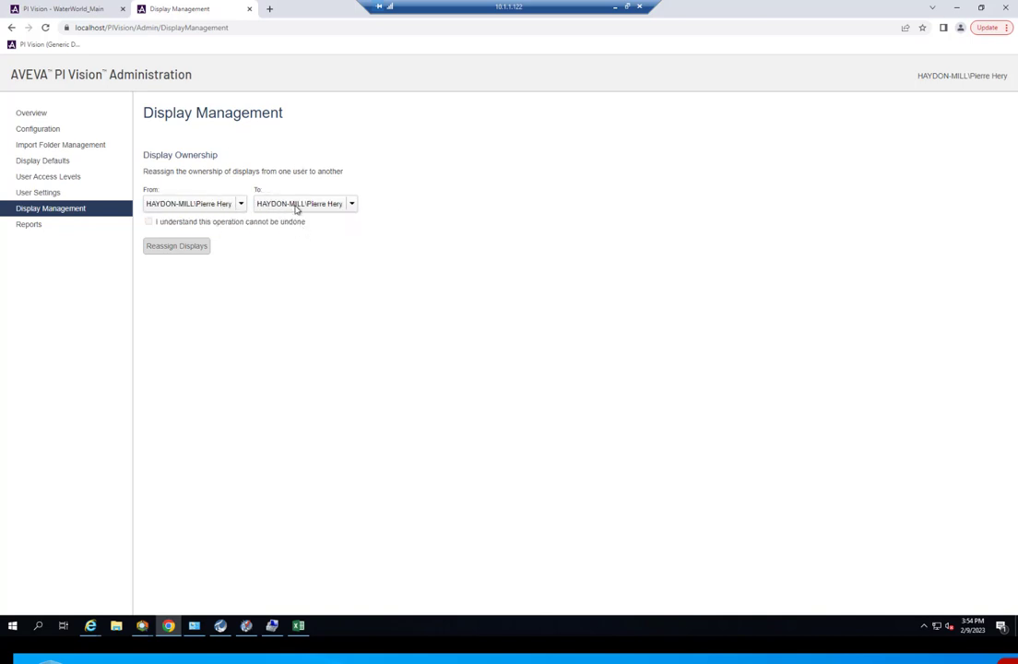
{"action": "left_click", "coordinate": [184, 204]}
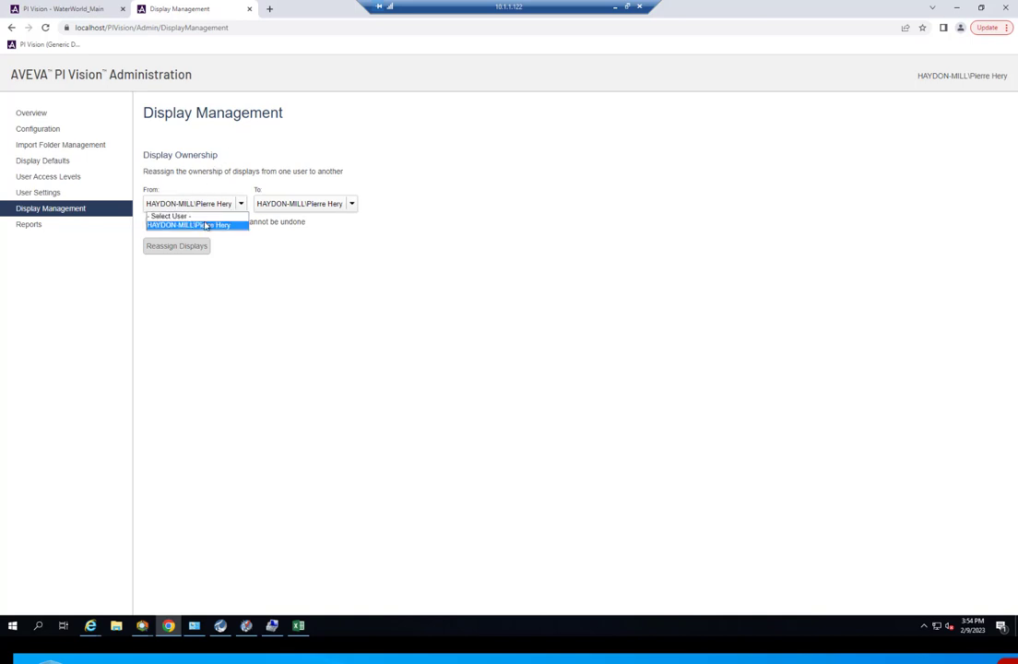
{"action": "left_click", "coordinate": [208, 227]}
{"action": "left_click", "coordinate": [295, 204]}
{"action": "left_click", "coordinate": [309, 226]}
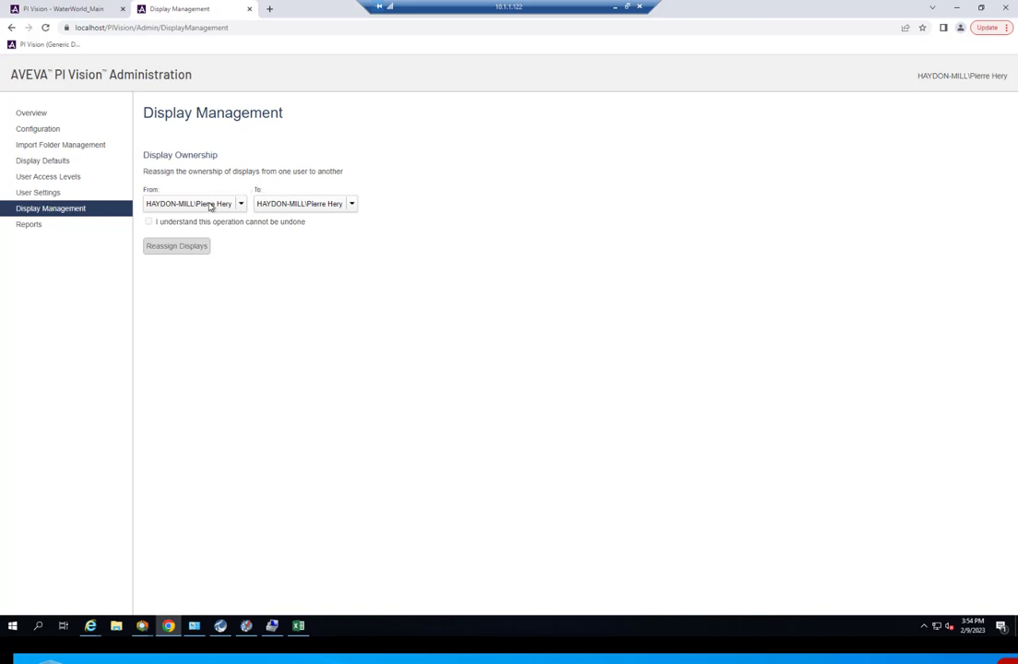
{"action": "left_click", "coordinate": [297, 205]}
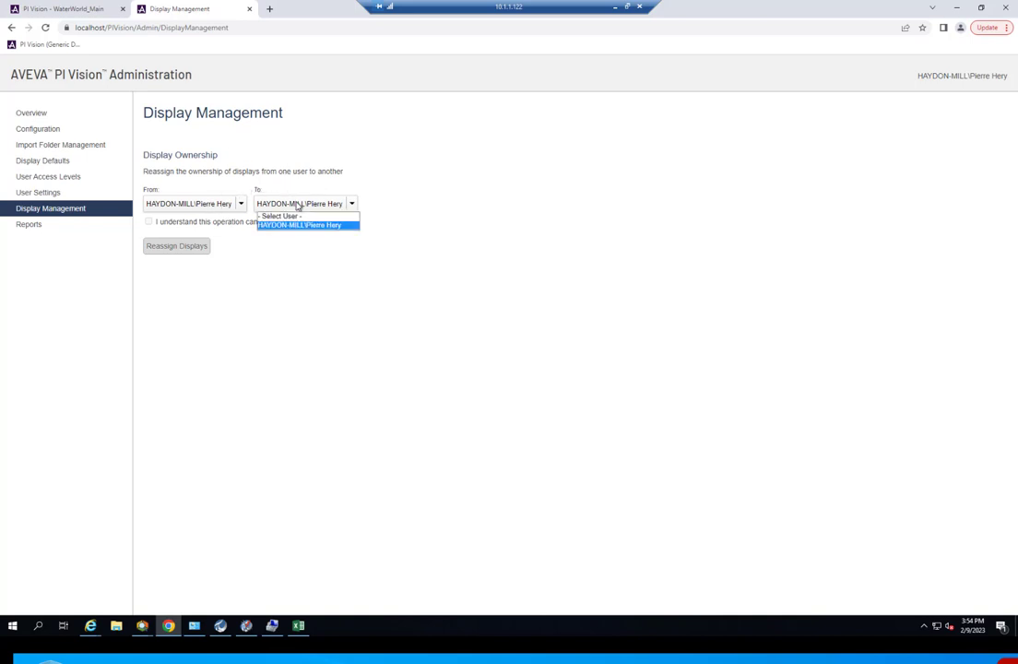
{"action": "left_click", "coordinate": [479, 202]}
Open Reports and review the available usage reports, including the list of all PI Vision users and the count of Publishers and Explorers
{"action": "left_click", "coordinate": [30, 225]}
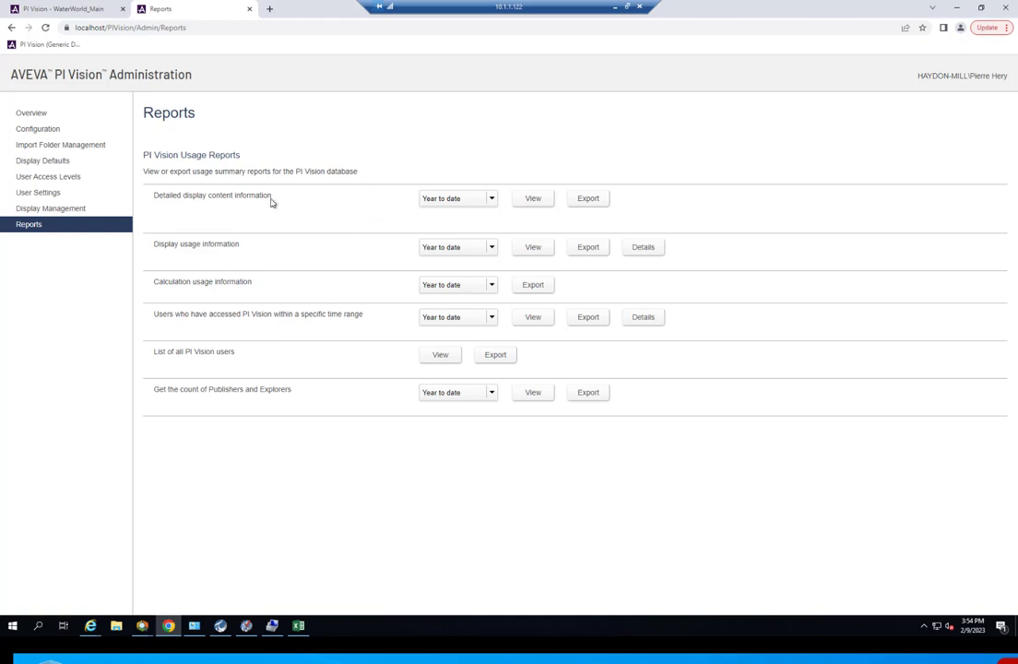
{"action": "triple_click", "coordinate": [188, 243]}
{"action": "left_click", "coordinate": [261, 347]}
{"action": "left_click_drag", "start_coordinate": [173, 389], "coordinate": [294, 395]}
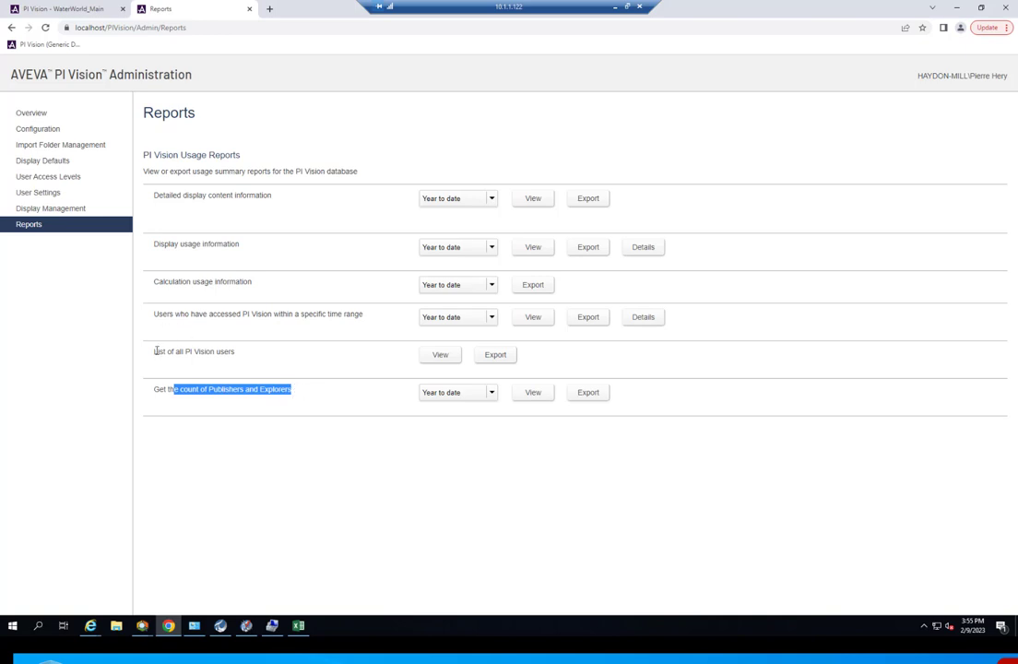
{"action": "left_click_drag", "start_coordinate": [155, 351], "coordinate": [226, 360]}
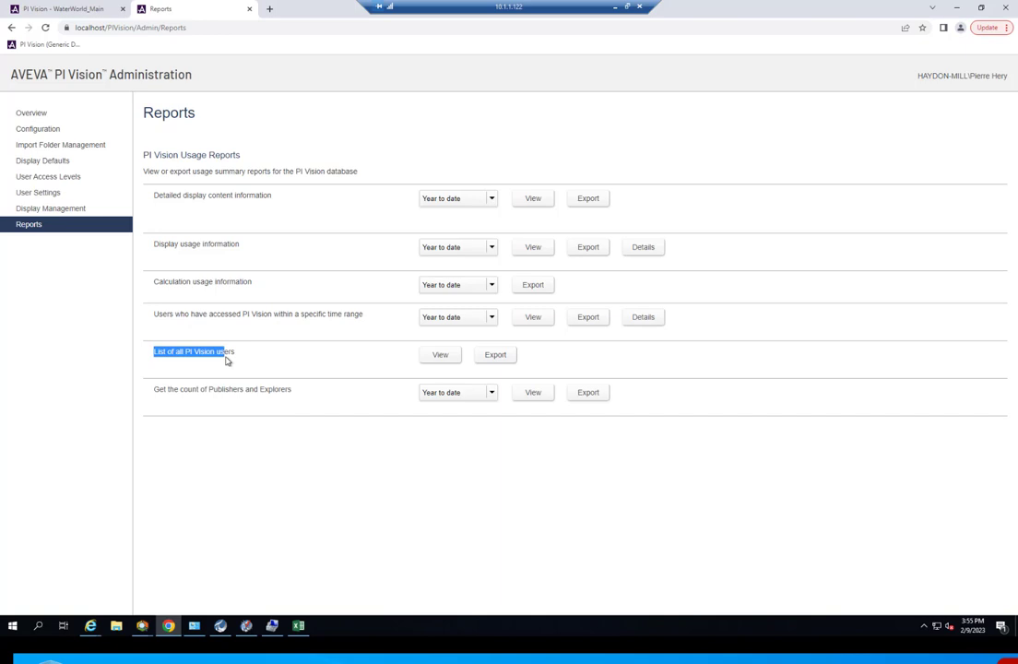
{"action": "left_click_drag", "start_coordinate": [226, 361], "coordinate": [237, 361]}
{"action": "left_click", "coordinate": [239, 360]}
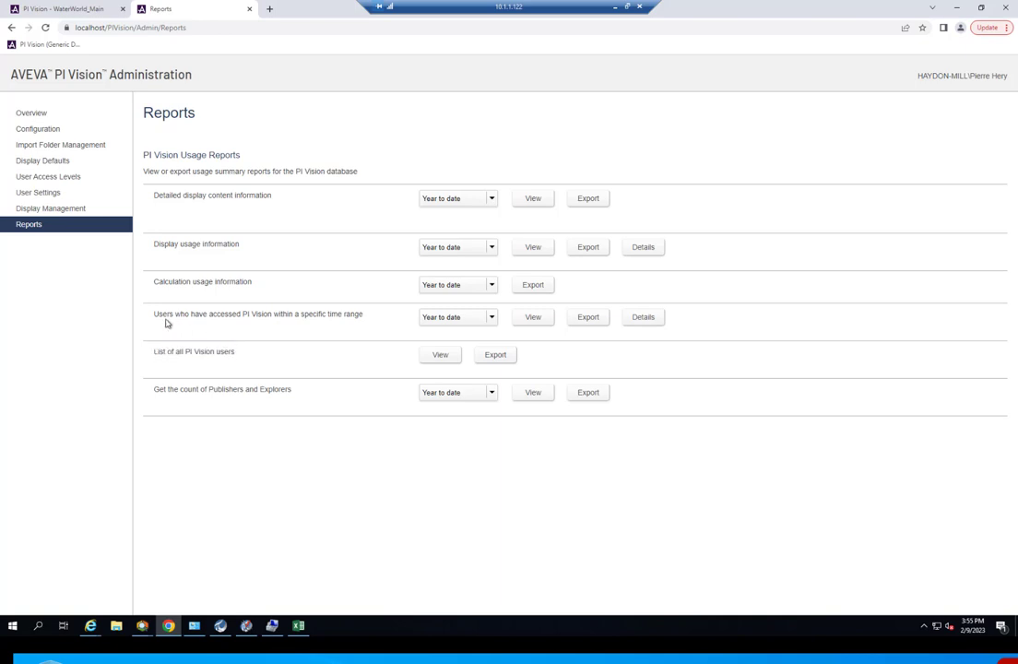
Examine the description of the report on users who accessed PI Vision within a specific time range, comparing it with the all-users report
{"action": "left_click_drag", "start_coordinate": [153, 315], "coordinate": [315, 324]}
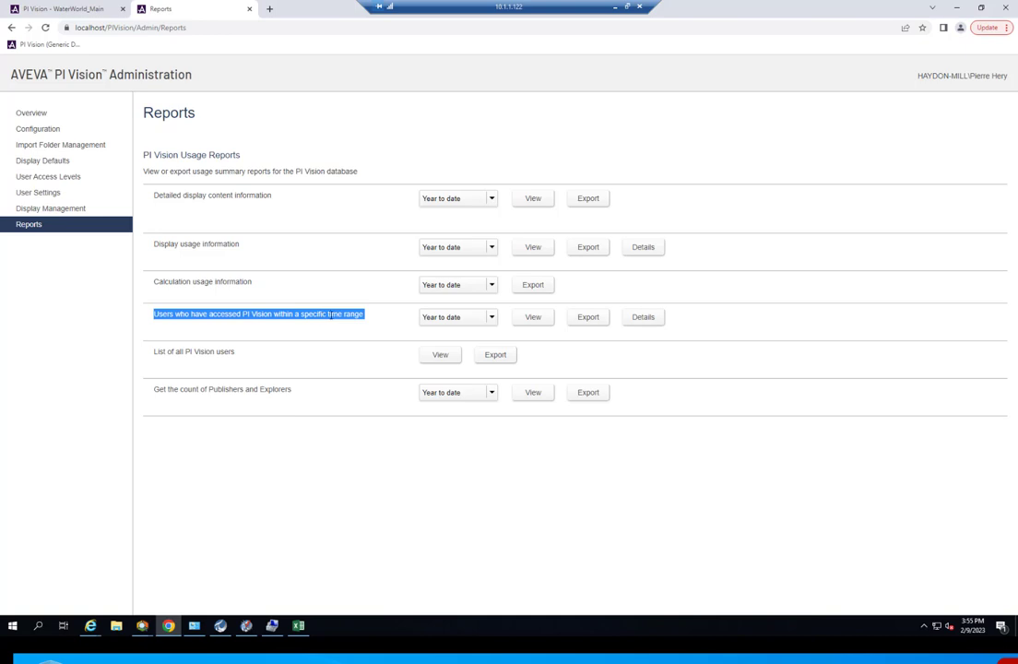
{"action": "left_click", "coordinate": [305, 314]}
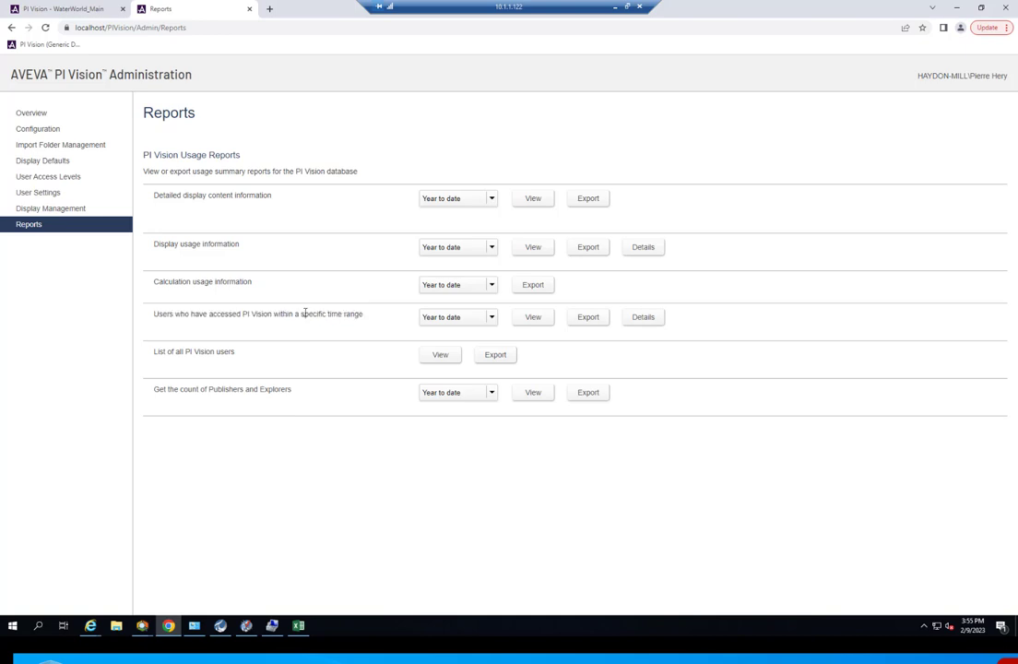
{"action": "left_click_drag", "start_coordinate": [219, 314], "coordinate": [354, 316]}
{"action": "left_click", "coordinate": [353, 316]}
{"action": "left_click_drag", "start_coordinate": [159, 351], "coordinate": [238, 352]}
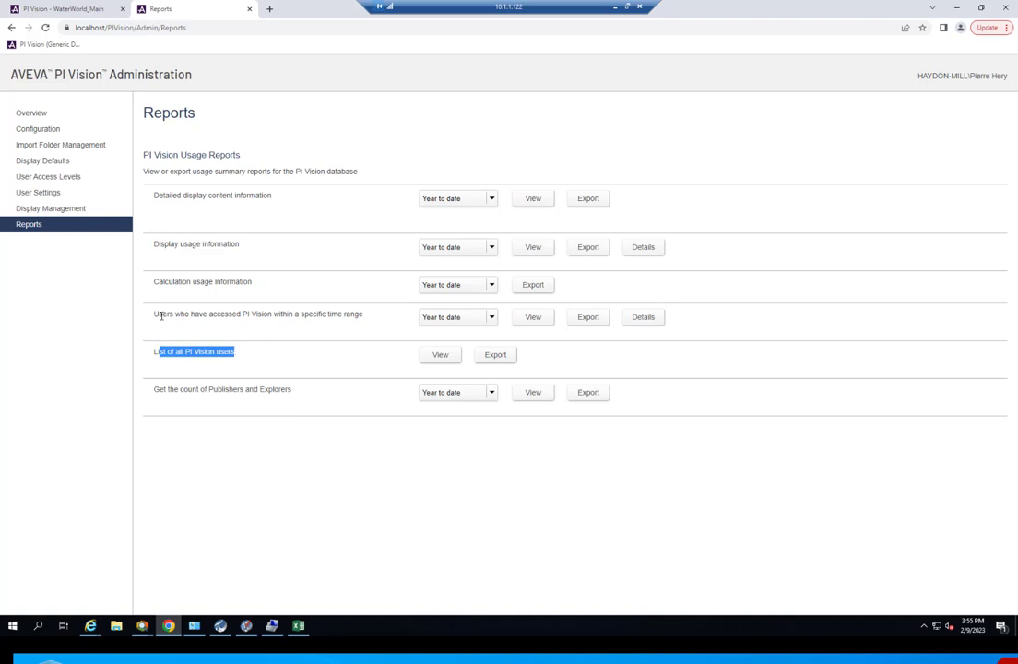
{"action": "left_click_drag", "start_coordinate": [160, 315], "coordinate": [376, 324]}
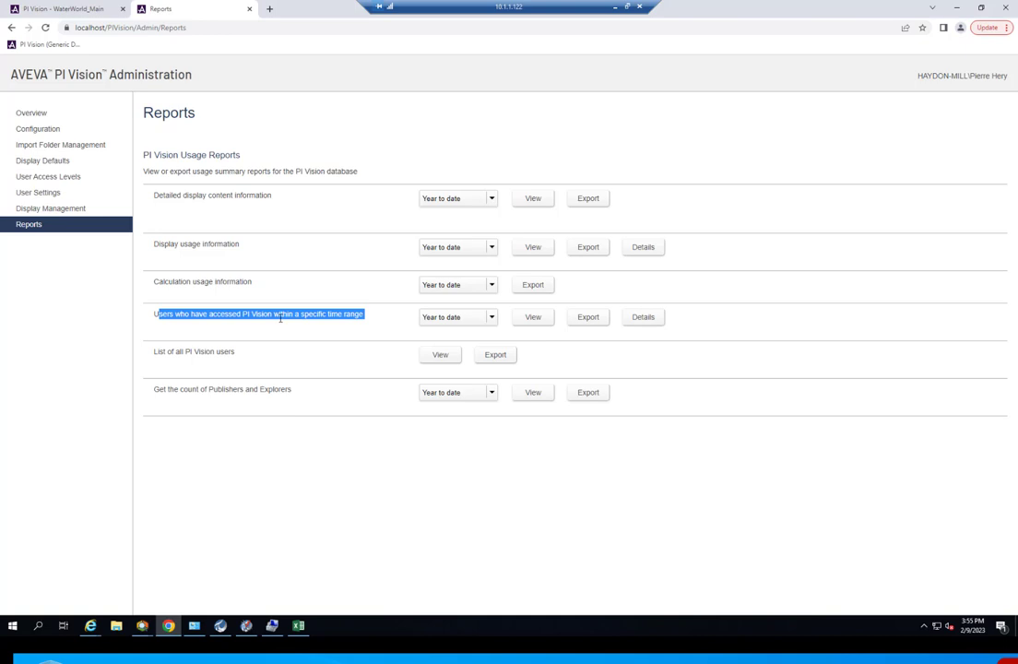
{"action": "left_click_drag", "start_coordinate": [220, 315], "coordinate": [359, 320]}
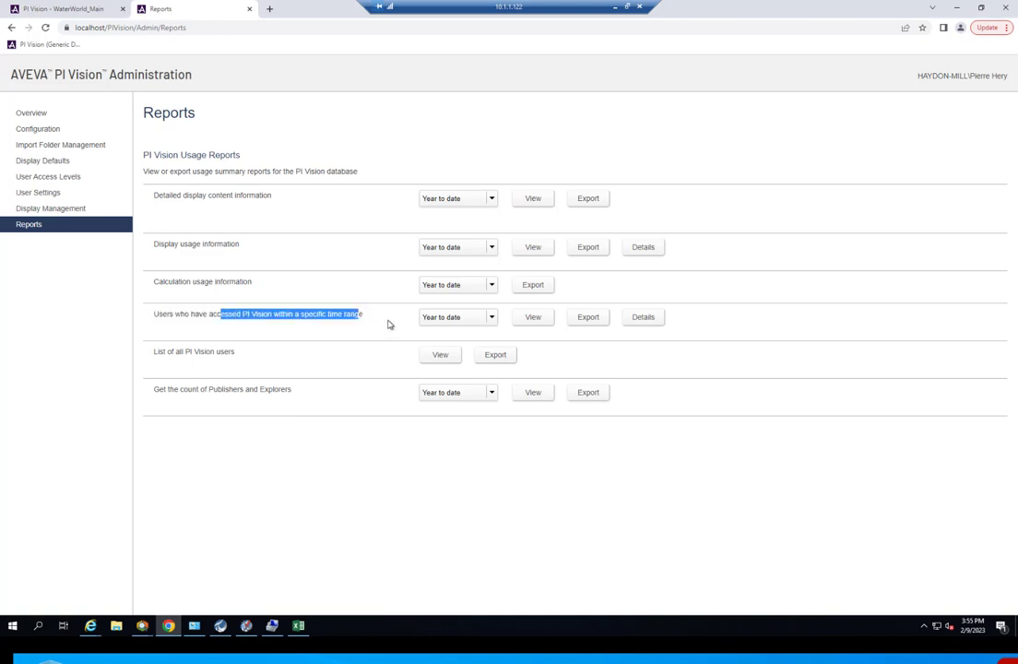
{"action": "left_click", "coordinate": [366, 318]}
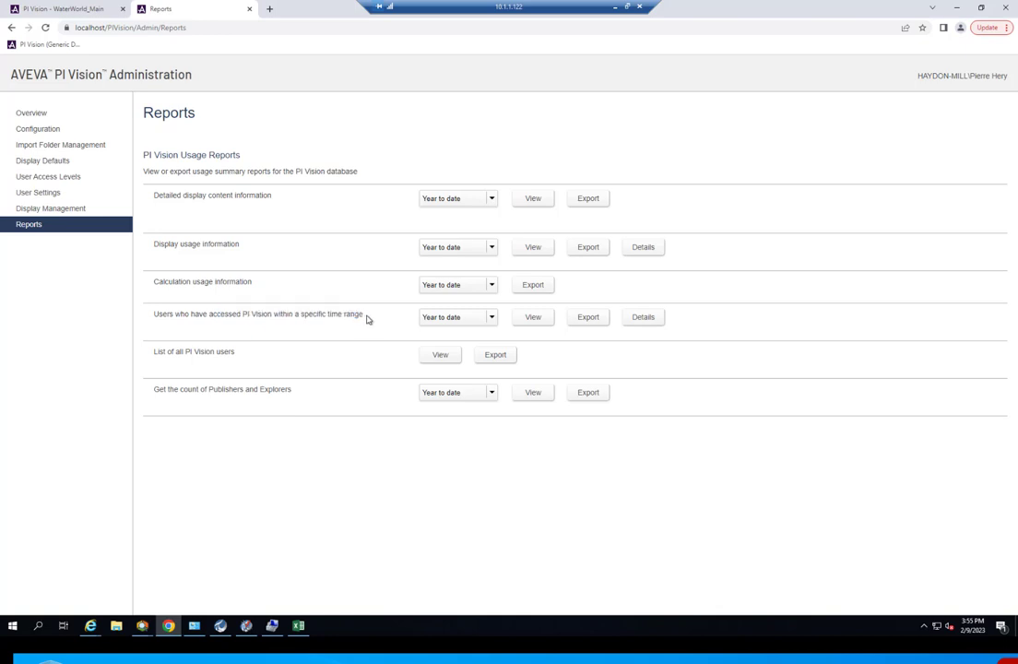
{"action": "left_click_drag", "start_coordinate": [363, 316], "coordinate": [295, 316]}
{"action": "left_click", "coordinate": [330, 324]}
{"action": "left_click_drag", "start_coordinate": [358, 316], "coordinate": [286, 315]}
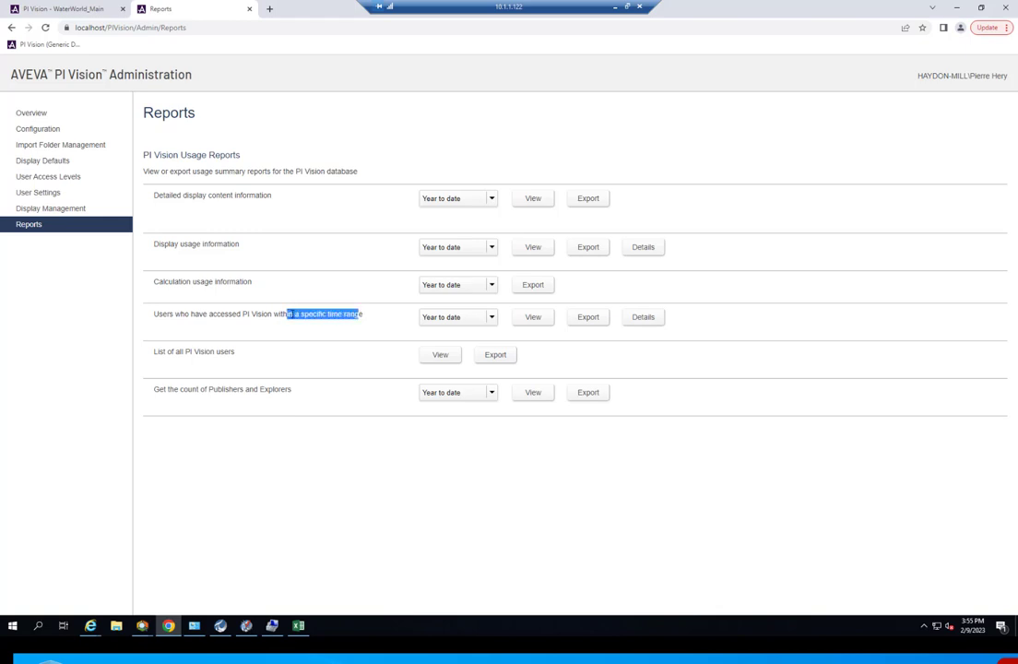
{"action": "left_click", "coordinate": [292, 314]}
{"action": "left_click_drag", "start_coordinate": [186, 316], "coordinate": [309, 323]}
{"action": "left_click", "coordinate": [219, 323]}
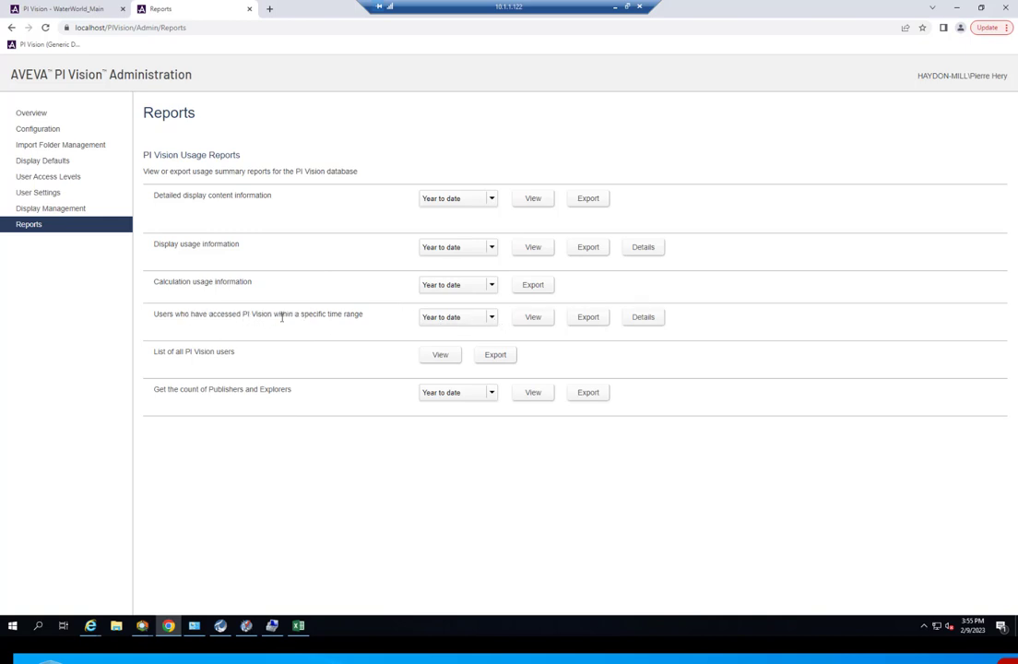
View the Year to date report of users who have accessed PI Vision and examine its monthly and total counts
{"action": "left_click", "coordinate": [492, 318]}
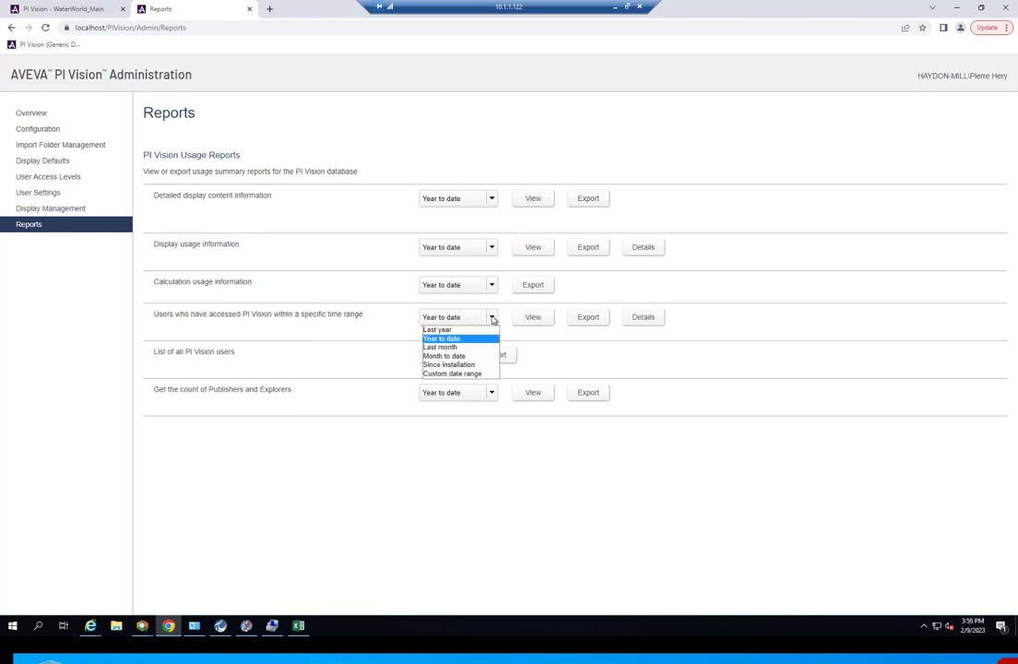
{"action": "left_click", "coordinate": [532, 318]}
{"action": "left_click", "coordinate": [545, 321]}
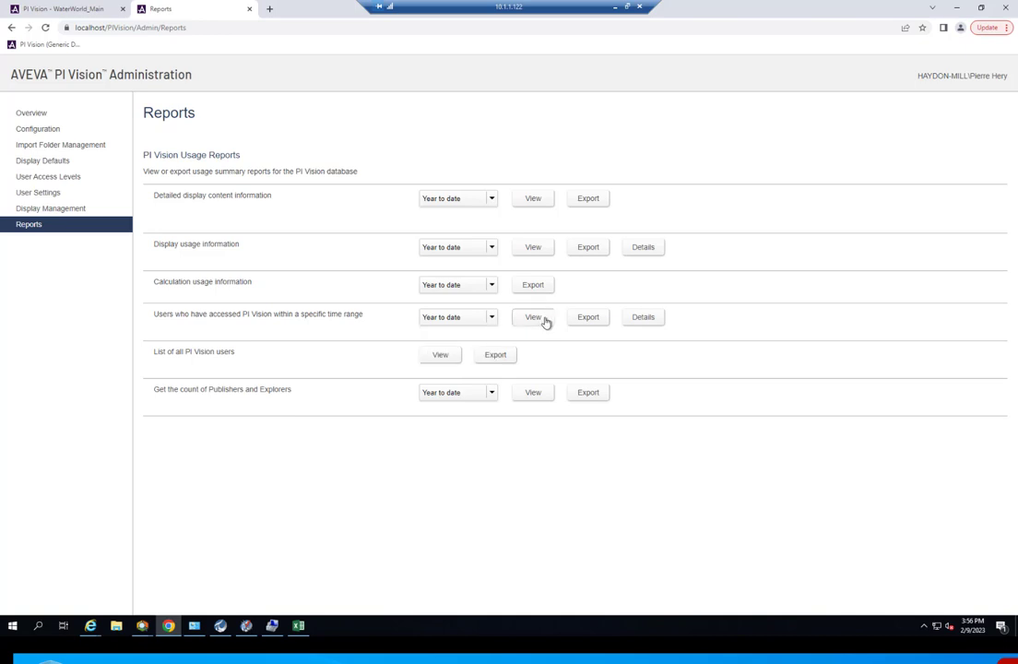
{"action": "left_click_drag", "start_coordinate": [152, 359], "coordinate": [892, 364]}
{"action": "left_click", "coordinate": [195, 364]}
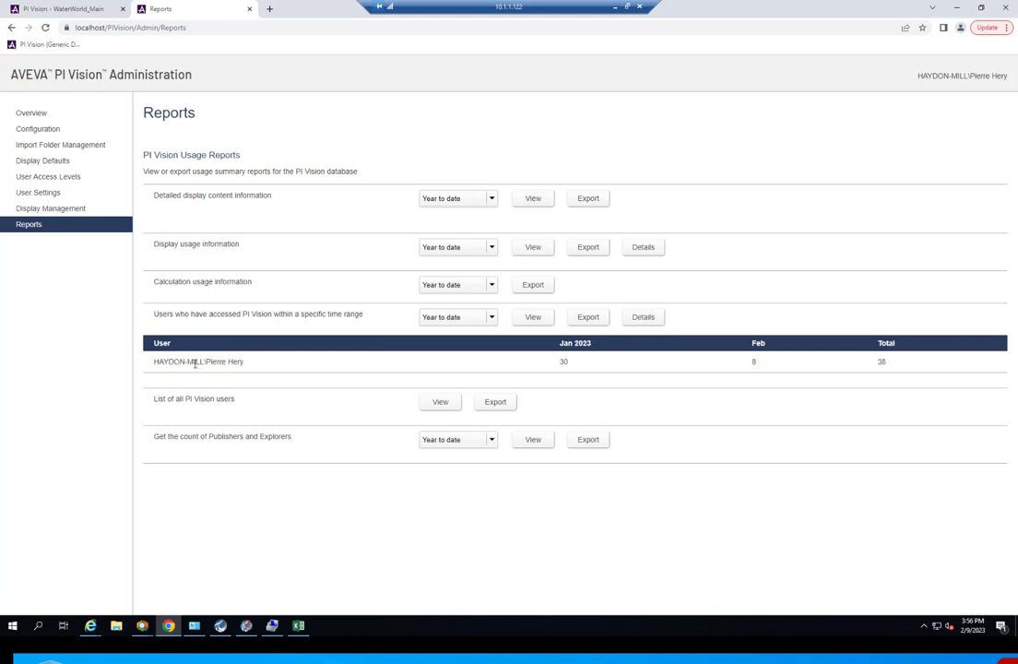
{"action": "triple_click", "coordinate": [230, 362]}
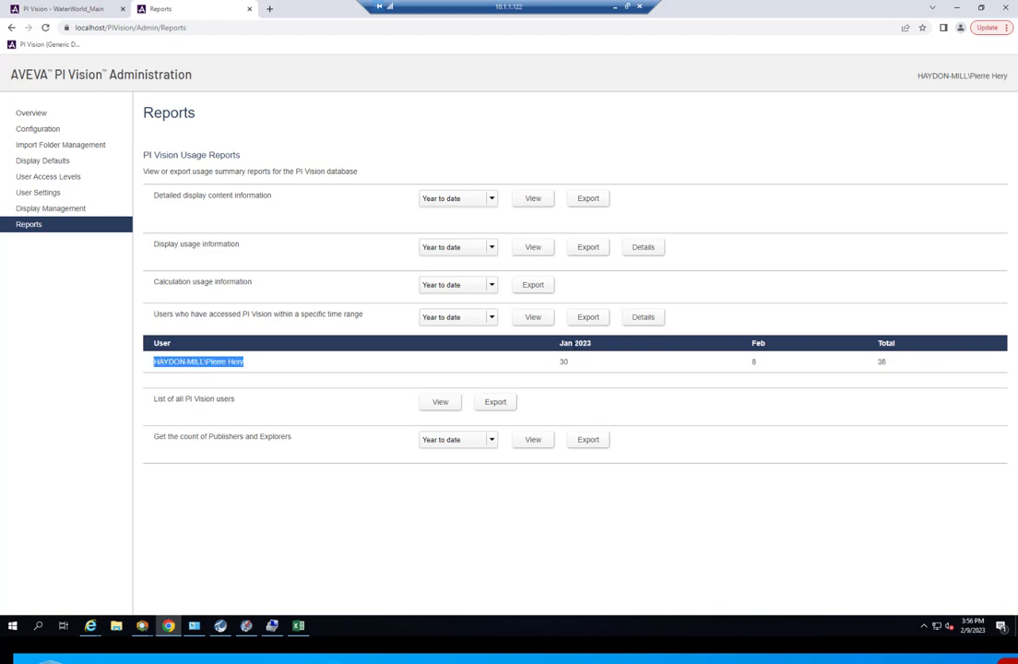
{"action": "left_click_drag", "start_coordinate": [558, 362], "coordinate": [564, 363]}
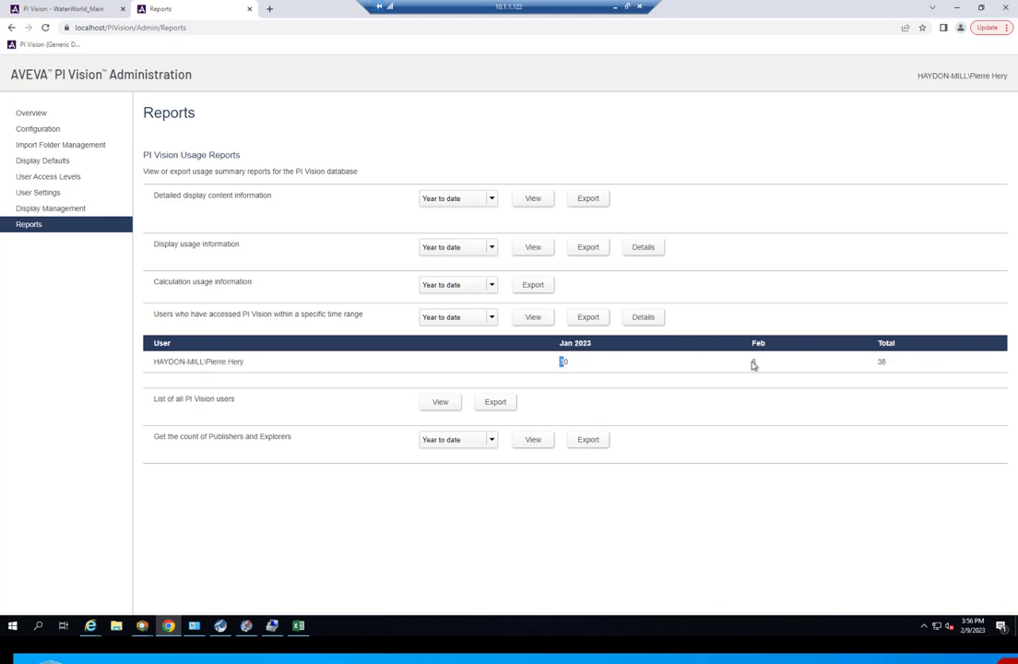
{"action": "double_click", "coordinate": [753, 362]}
{"action": "triple_click", "coordinate": [899, 368]}
{"action": "left_click", "coordinate": [843, 358]}
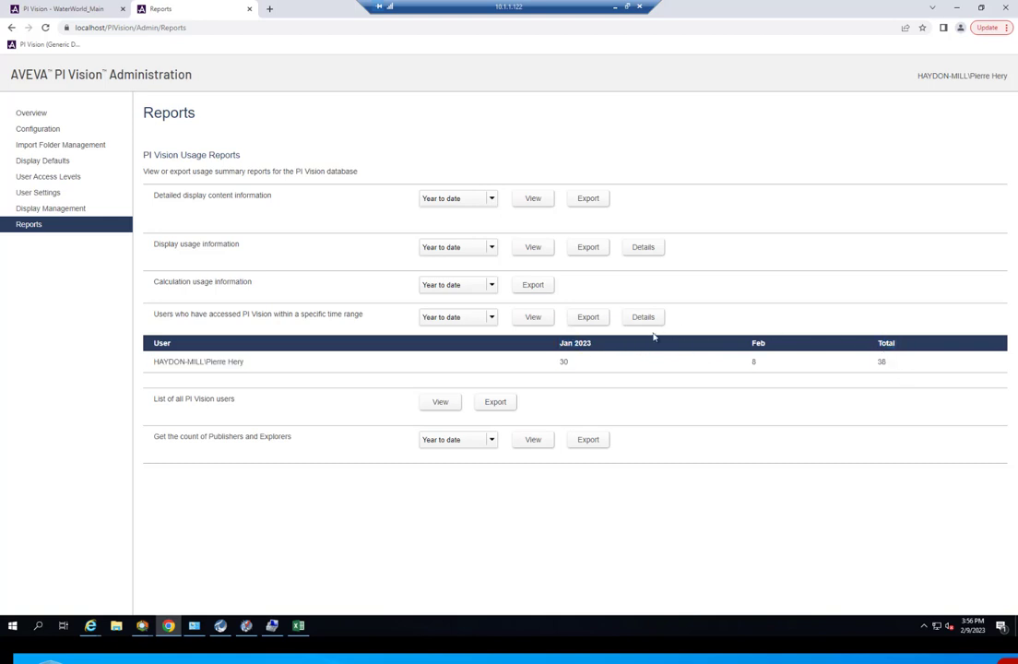
Export the Year to date user access report, open the UserAccess (1) file in Excel, and fit the User column to its contents
{"action": "left_click", "coordinate": [590, 318]}
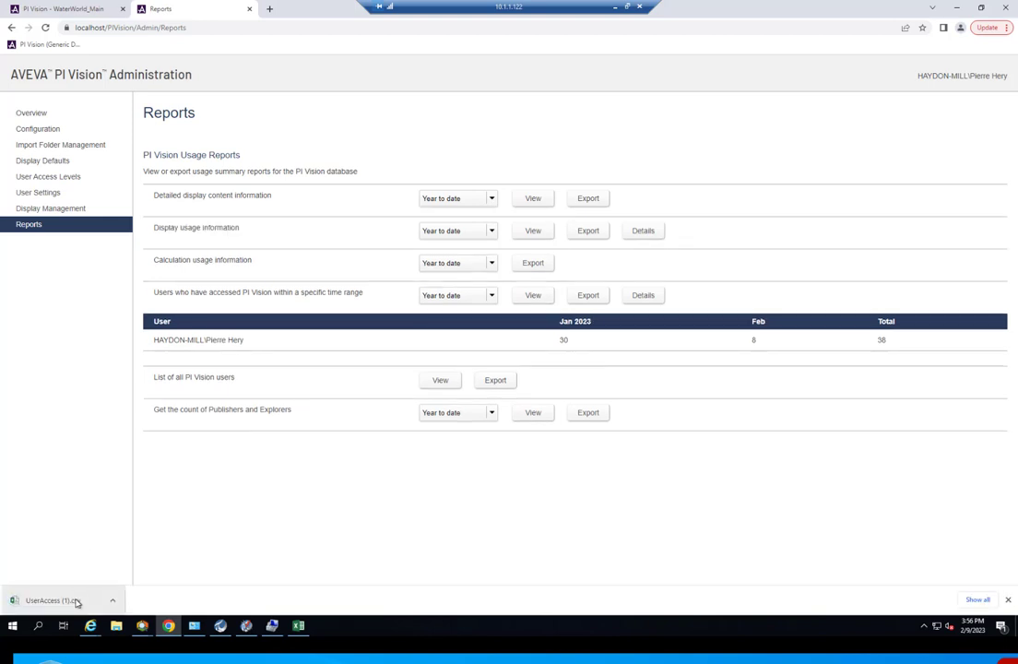
{"action": "left_click", "coordinate": [77, 603]}
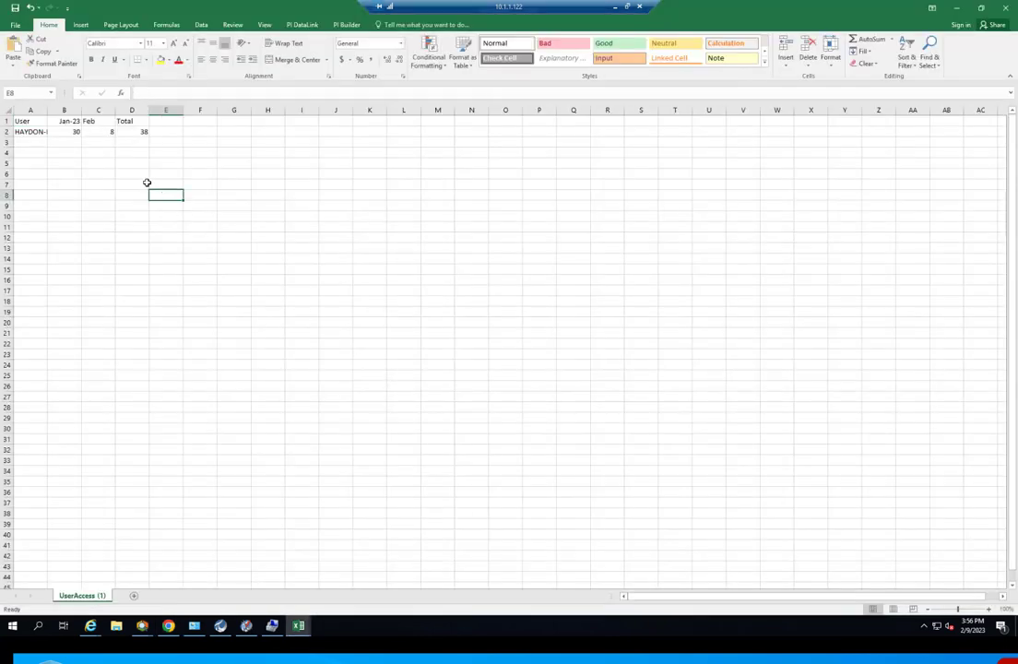
{"action": "left_click_drag", "start_coordinate": [25, 120], "coordinate": [129, 134]}
{"action": "left_click", "coordinate": [166, 237]}
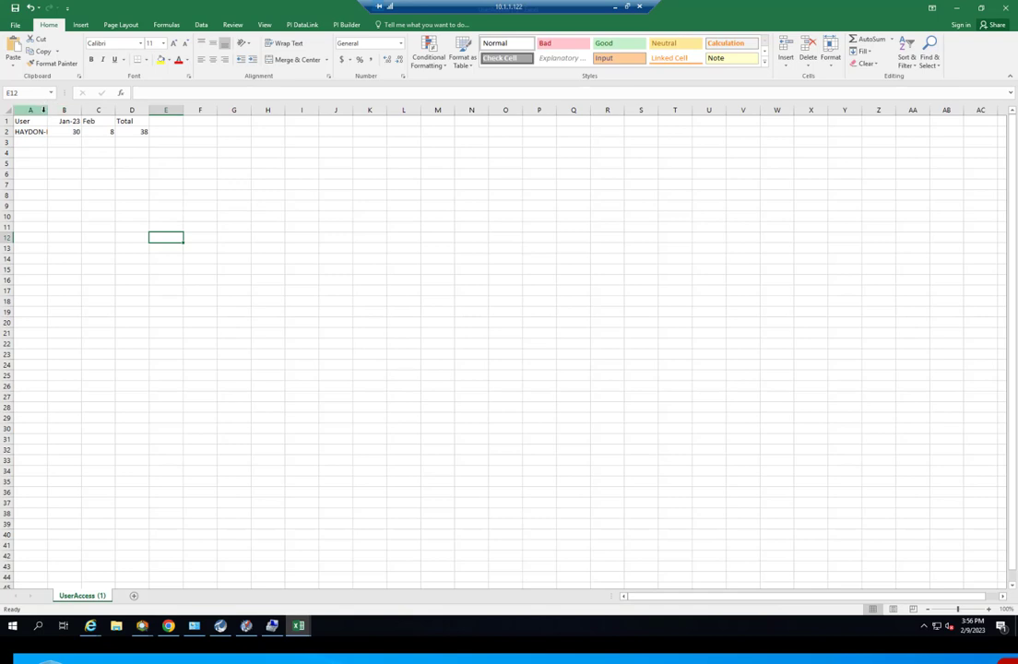
{"action": "double_click", "coordinate": [46, 110]}
{"action": "left_click", "coordinate": [223, 290]}
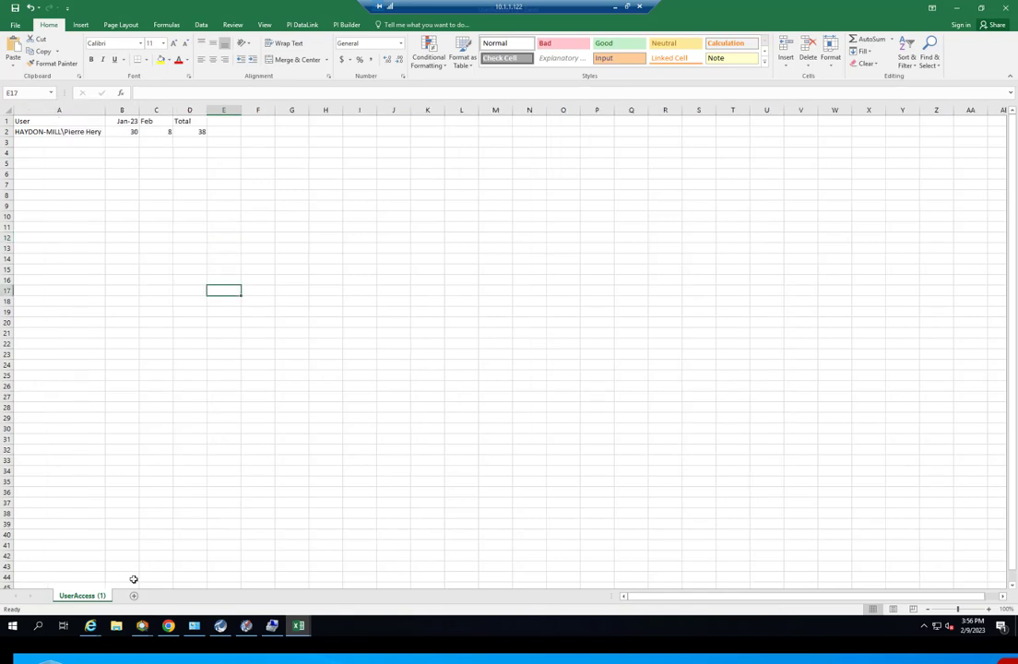
Return to Reports, download the user access details, open RawUserAccess (1) in Excel, and fit the User and Used on columns to their contents
{"action": "left_click", "coordinate": [168, 626]}
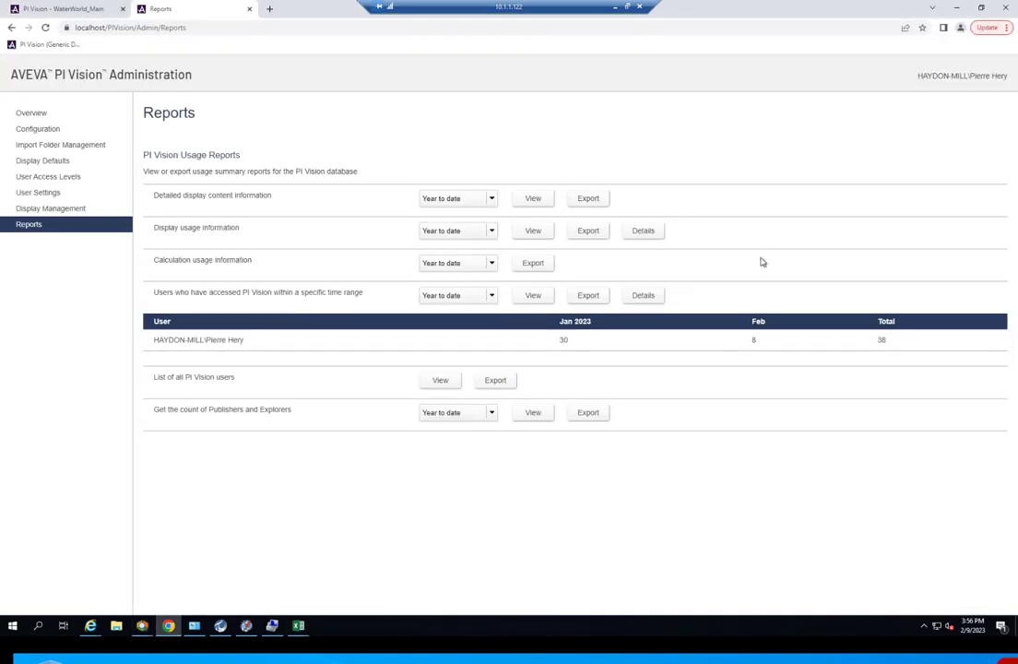
{"action": "left_click", "coordinate": [647, 301]}
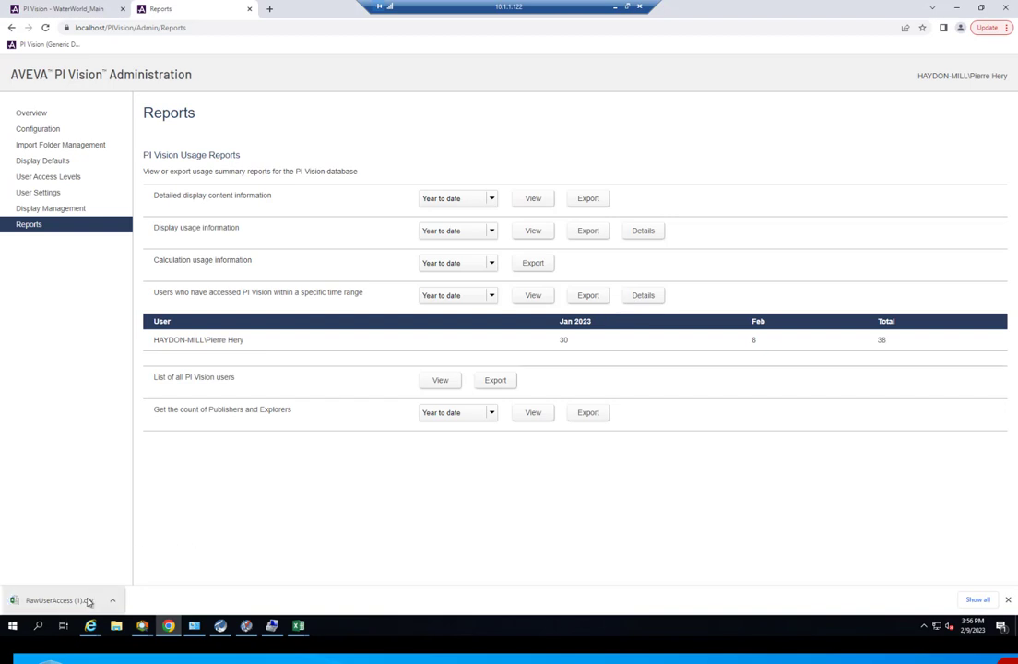
{"action": "left_click", "coordinate": [58, 600]}
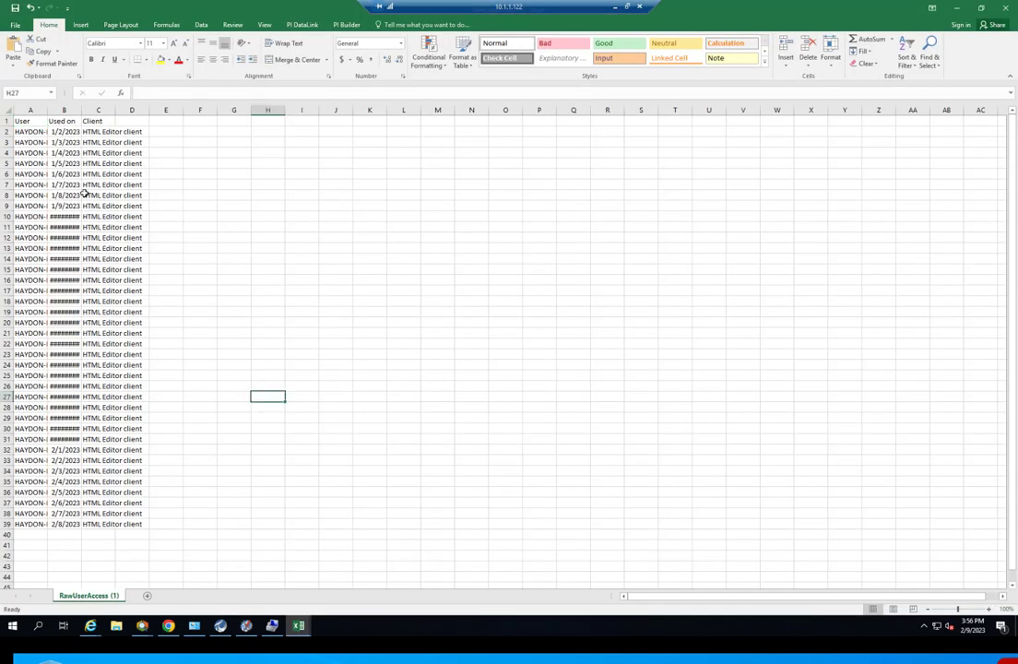
{"action": "double_click", "coordinate": [47, 112]}
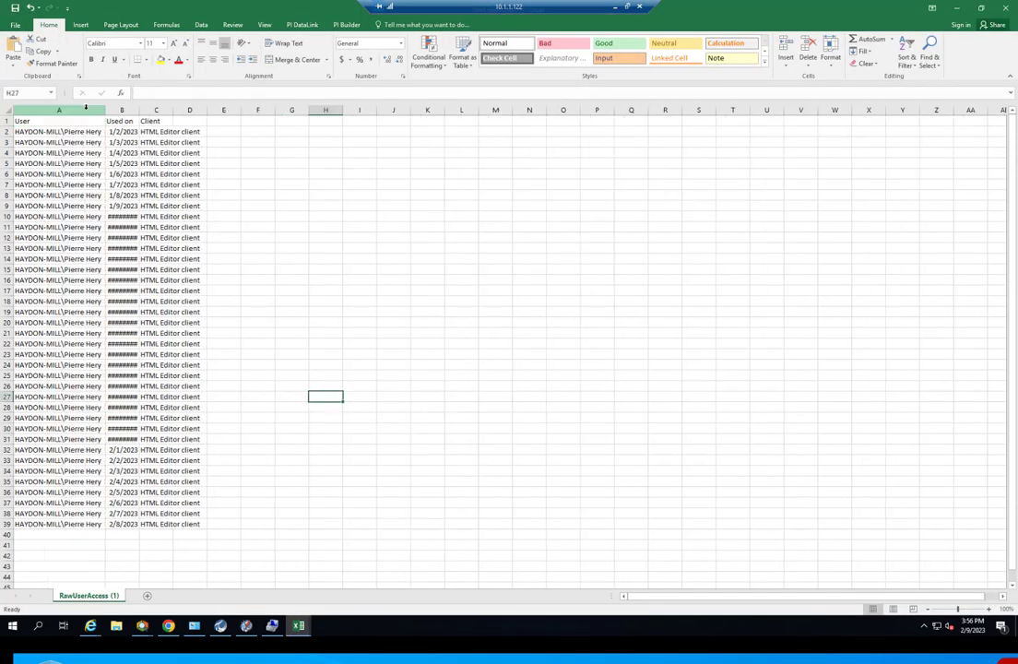
{"action": "double_click", "coordinate": [140, 111]}
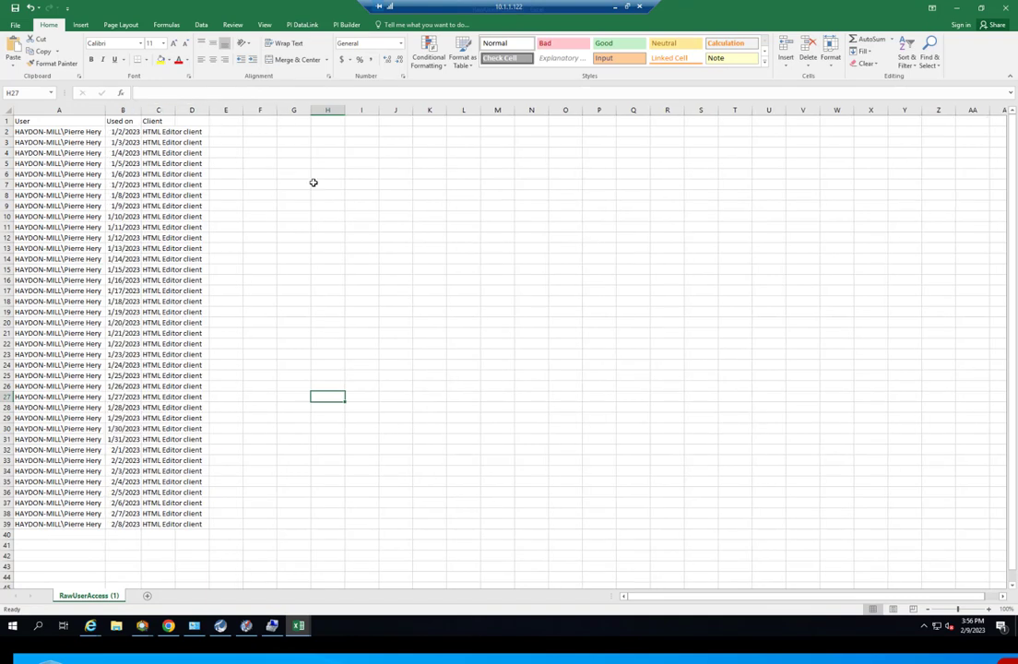